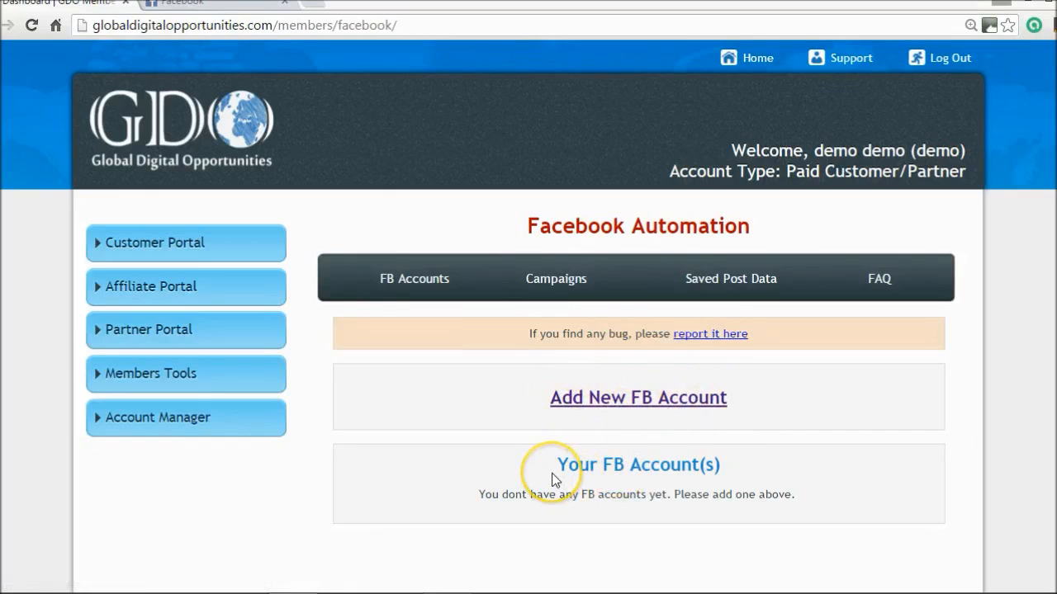
# Step: Open the form for adding a new FB account and locate its App ID and App Secret Key fields
pyautogui.click(588, 401)
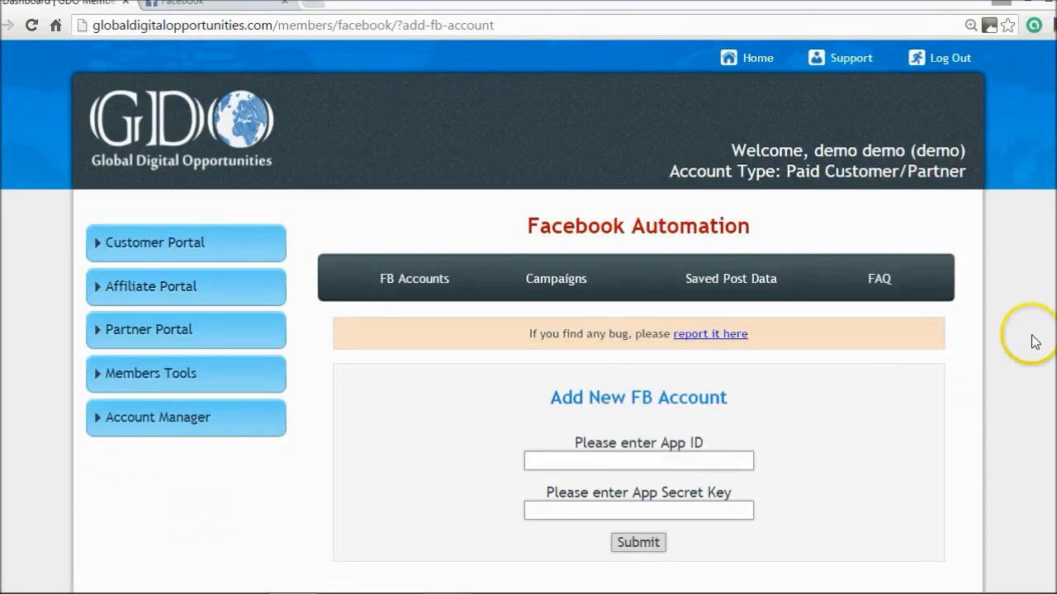
pyautogui.scroll(-3, 529, 330)
pyautogui.click(629, 341)
pyautogui.click(595, 385)
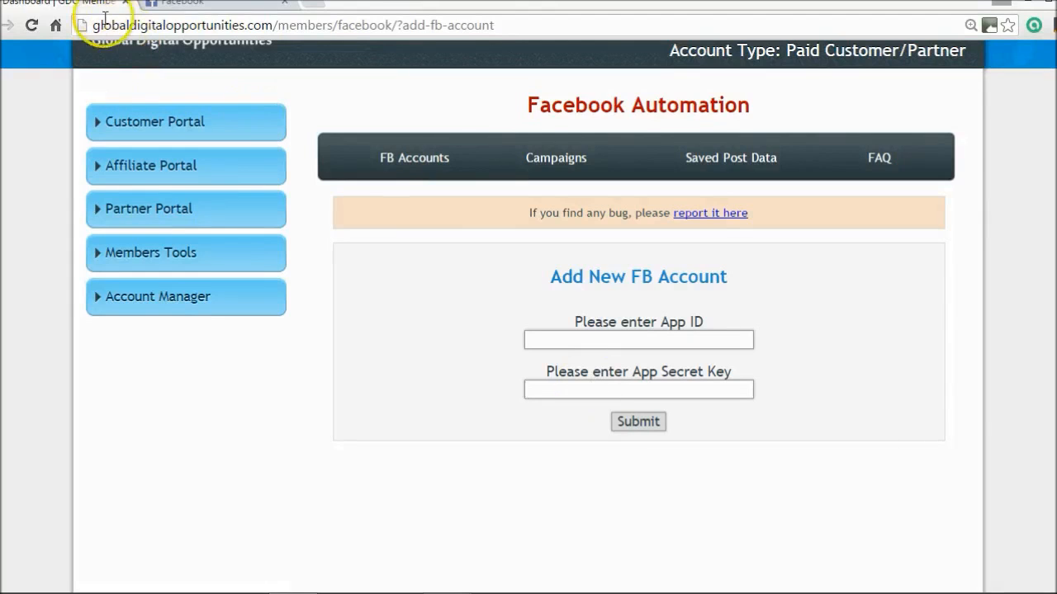
# Step: Switch to the open Facebook page and load developers.facebook.com in its place
pyautogui.click(235, 3)
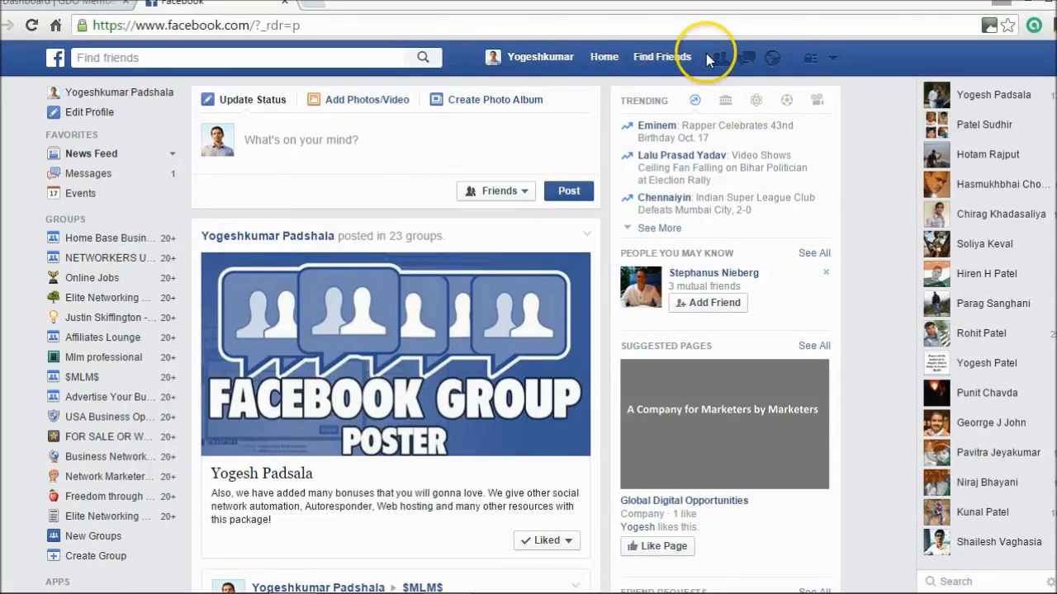
pyautogui.click(469, 31)
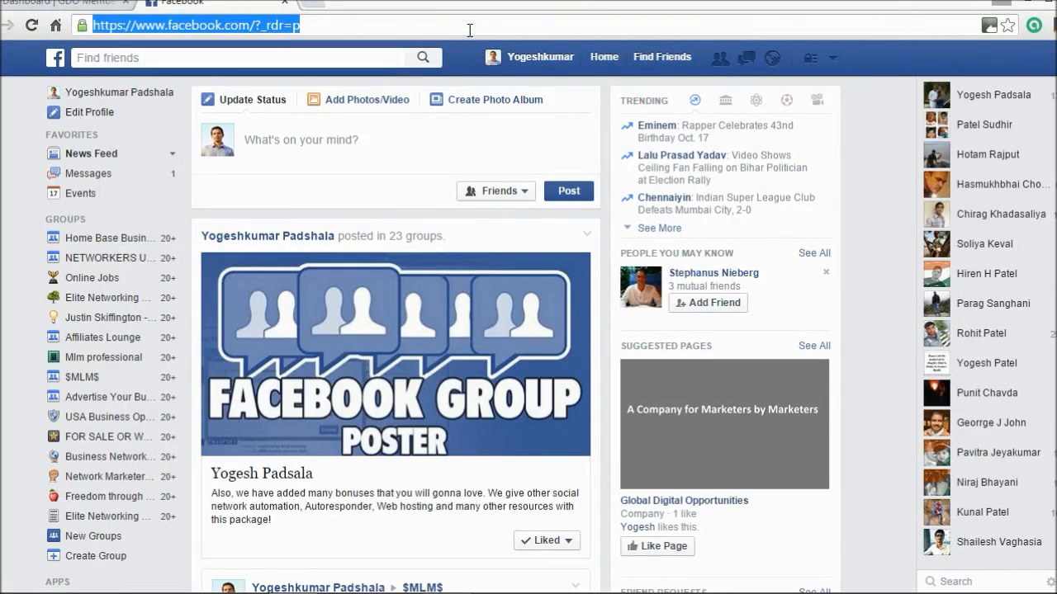
pyautogui.write('developer')
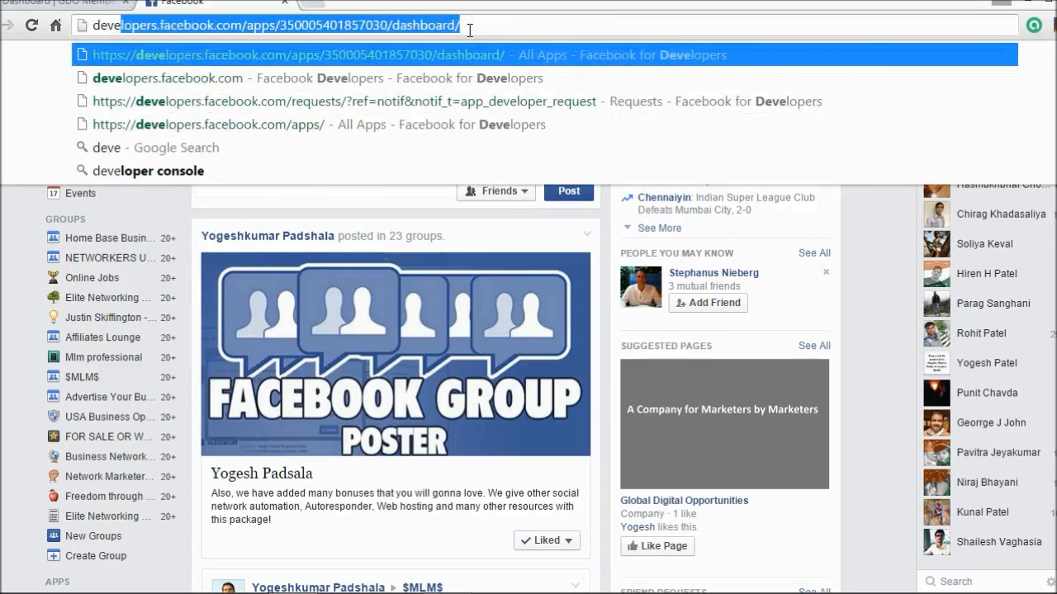
pyautogui.press('End')
pyautogui.press('BackSpace')
pyautogui.press('BackSpace')
pyautogui.press('BackSpace')
pyautogui.press('BackSpace')
pyautogui.press('BackSpace')
pyautogui.press('BackSpace')
pyautogui.press('BackSpace')
pyautogui.press('BackSpace')
pyautogui.press('BackSpace')
pyautogui.press('BackSpace')
pyautogui.press('BackSpace')
pyautogui.press('BackSpace')
pyautogui.press('BackSpace')
pyautogui.press('BackSpace')
pyautogui.press('BackSpace')
pyautogui.press('BackSpace')
pyautogui.press('BackSpace')
pyautogui.press('BackSpace')
pyautogui.press('BackSpace')
pyautogui.press('BackSpace')
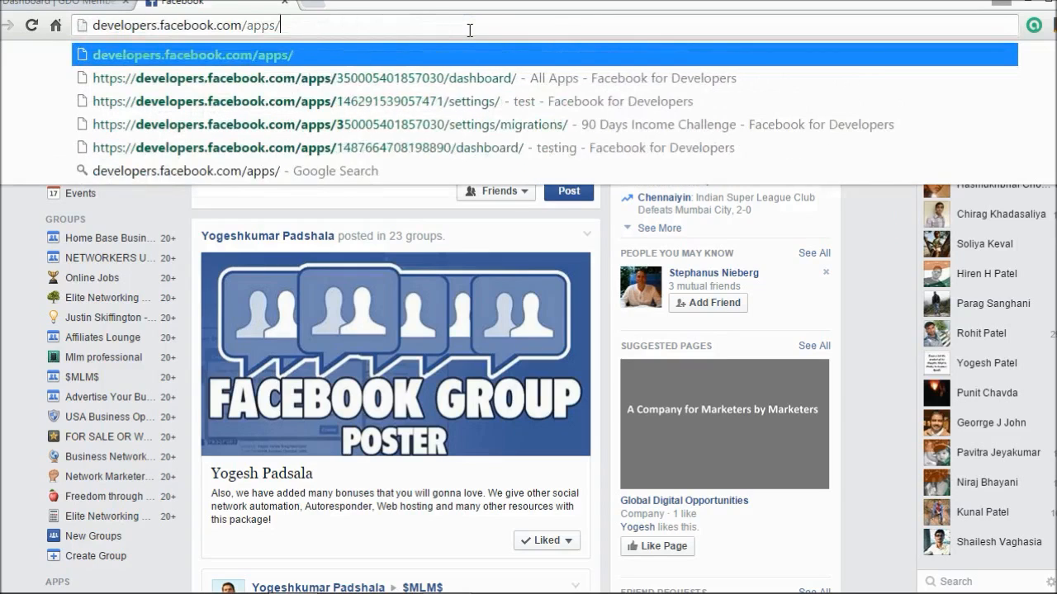
pyautogui.press('BackSpace')
pyautogui.press('BackSpace')
pyautogui.press('BackSpace')
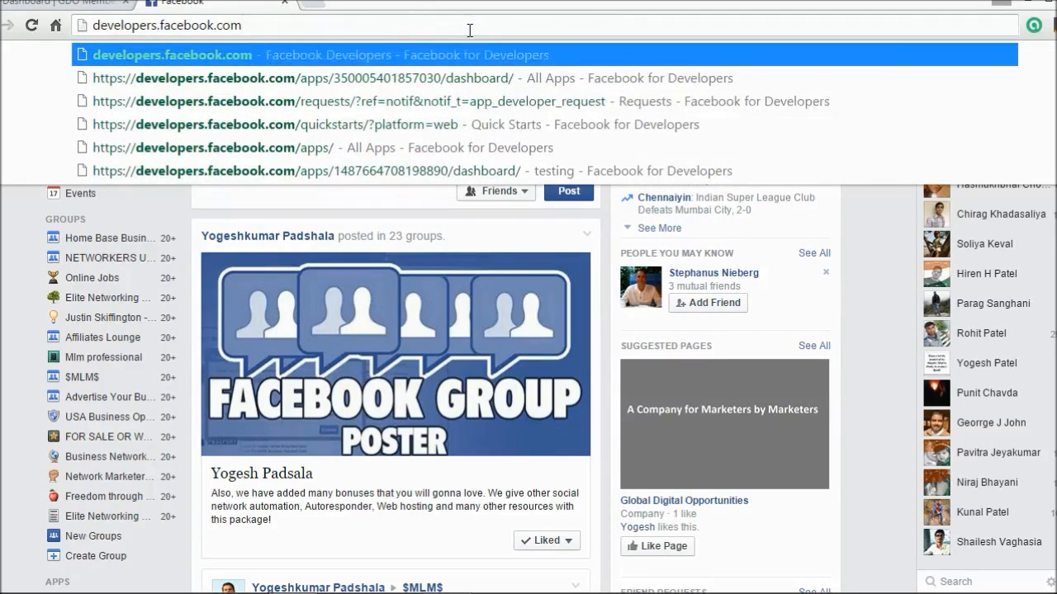
pyautogui.press('Return')
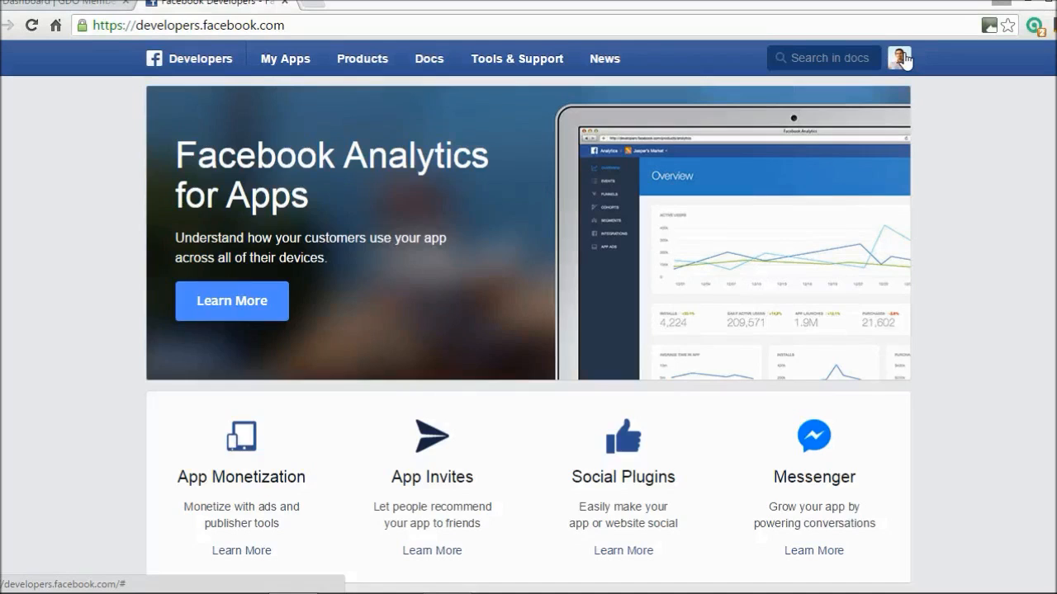
# Step: Start a new app for the Website platform, name it "demo" and request a new Facebook App ID
pyautogui.moveTo(289, 51)
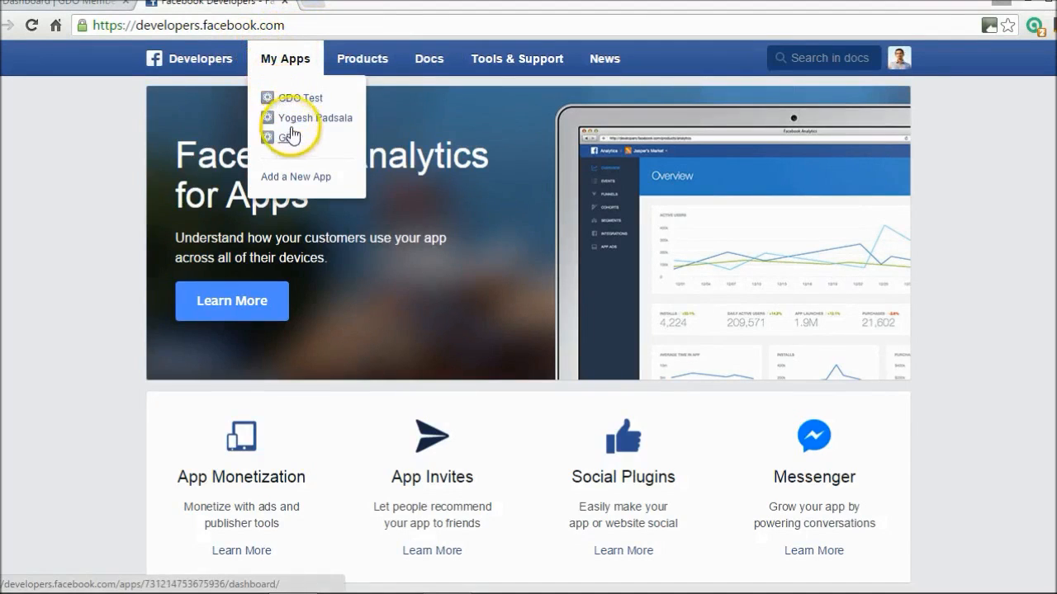
pyautogui.click(285, 181)
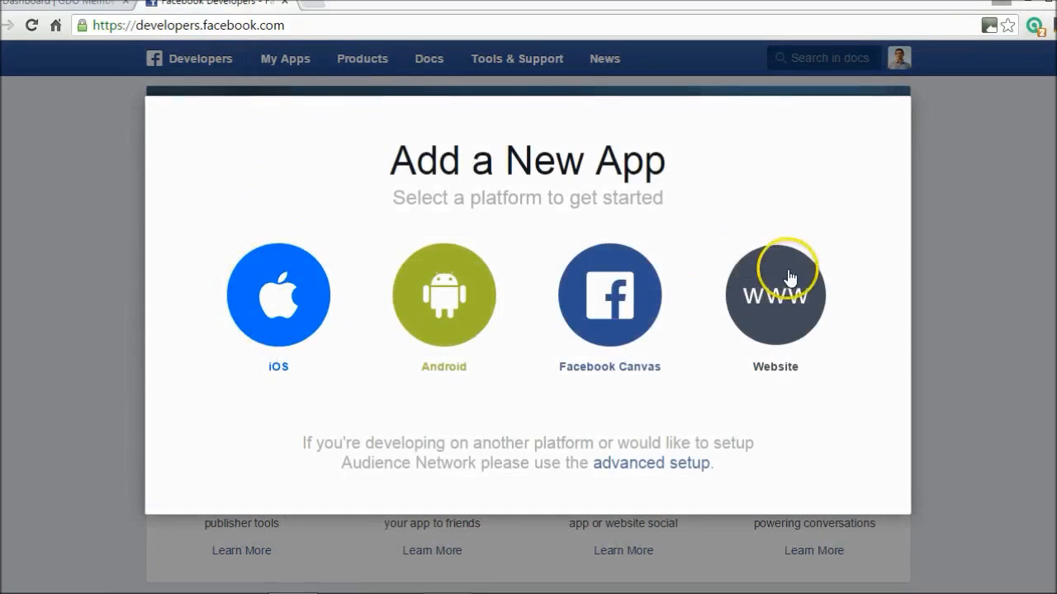
pyautogui.click(781, 323)
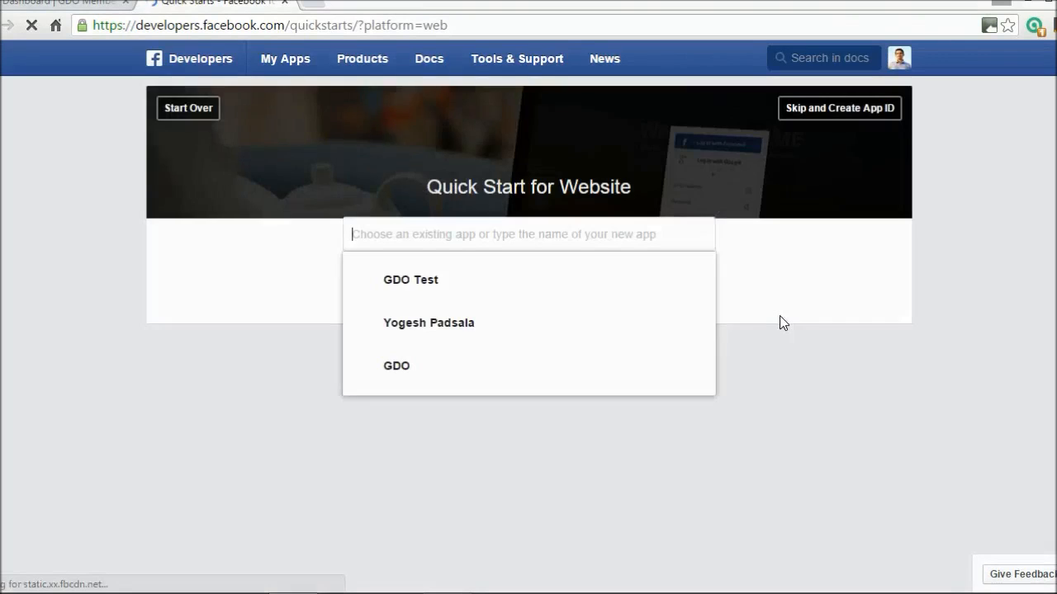
pyautogui.click(526, 275)
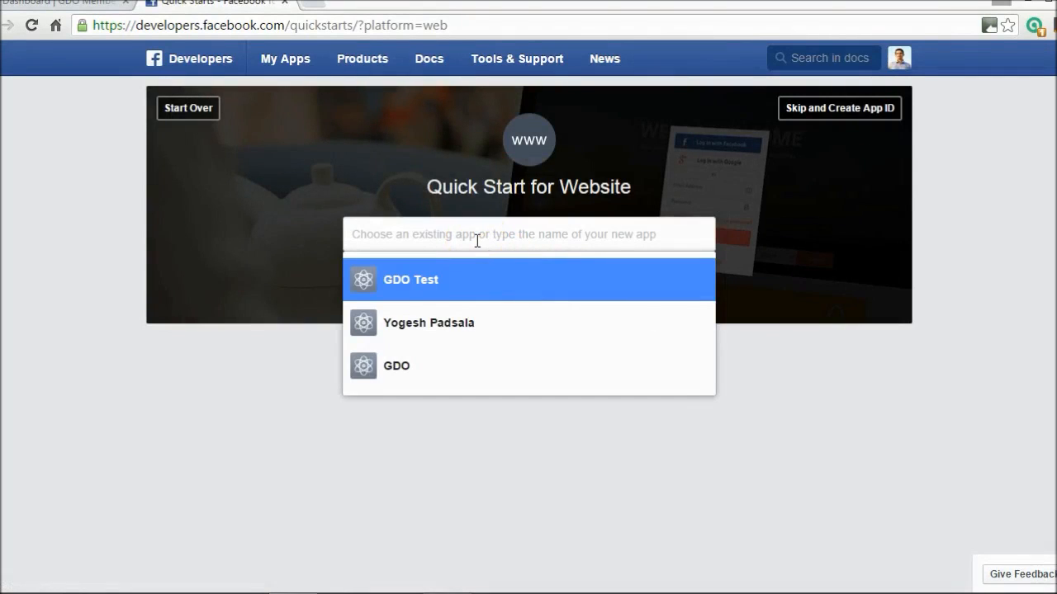
pyautogui.write('demo')
pyautogui.click(502, 284)
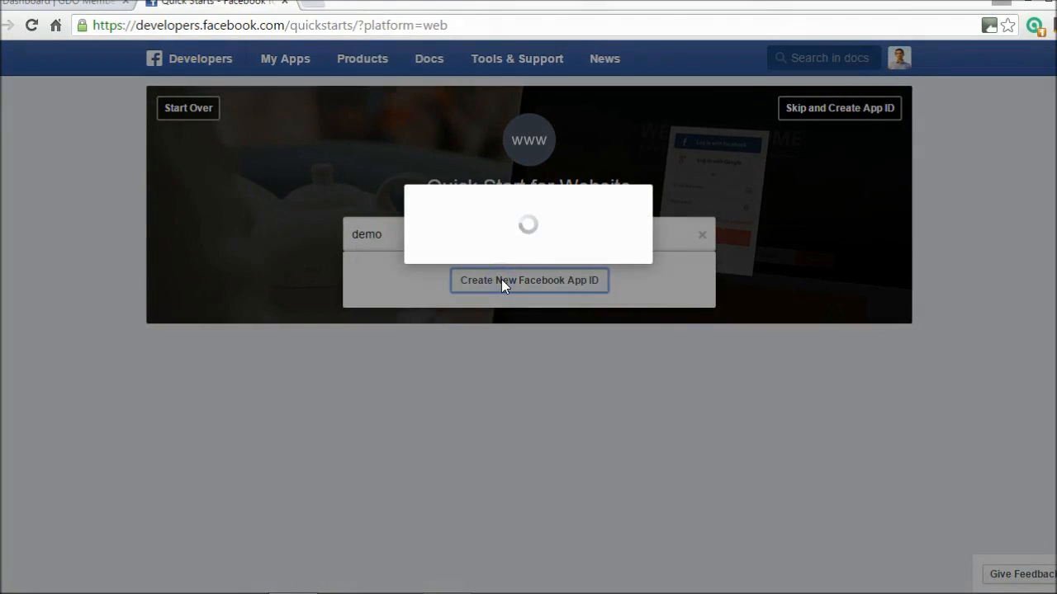
pyautogui.click(505, 286)
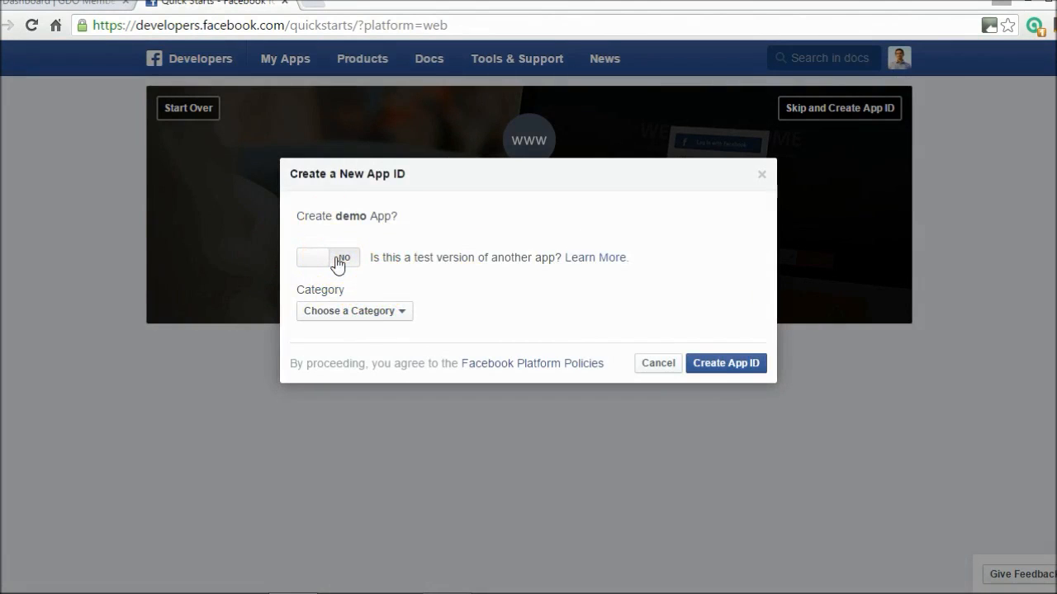
# Step: Create the app ID with the category Business and skip the quick start
pyautogui.click(348, 312)
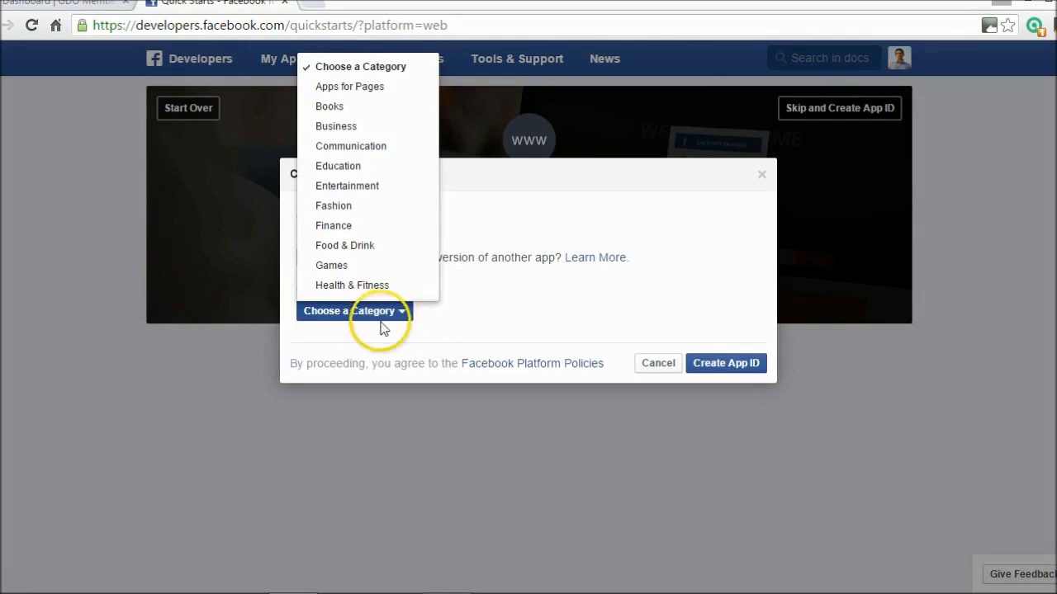
pyautogui.click(359, 128)
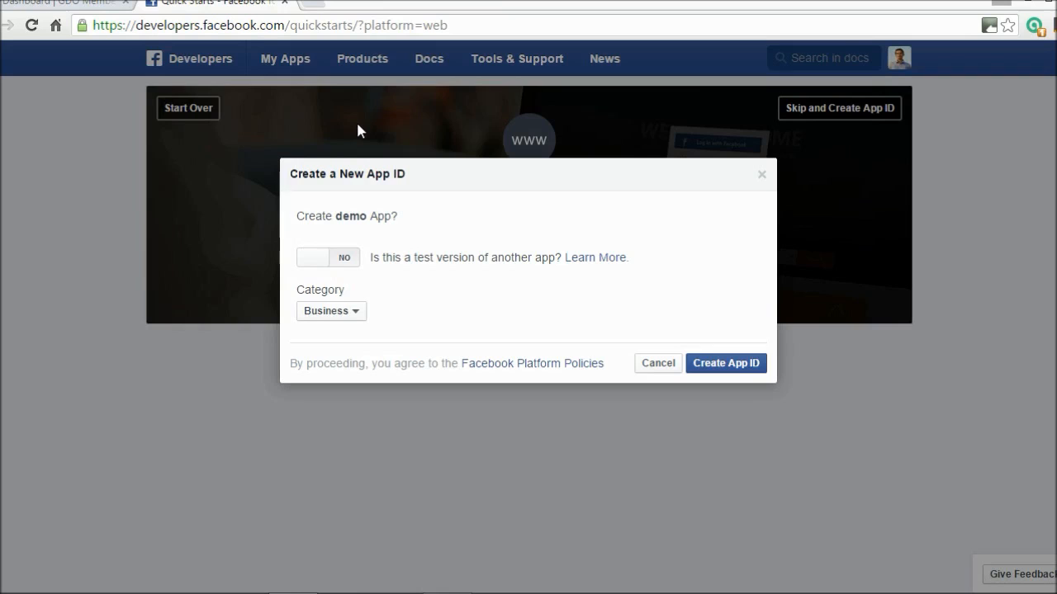
pyautogui.click(700, 372)
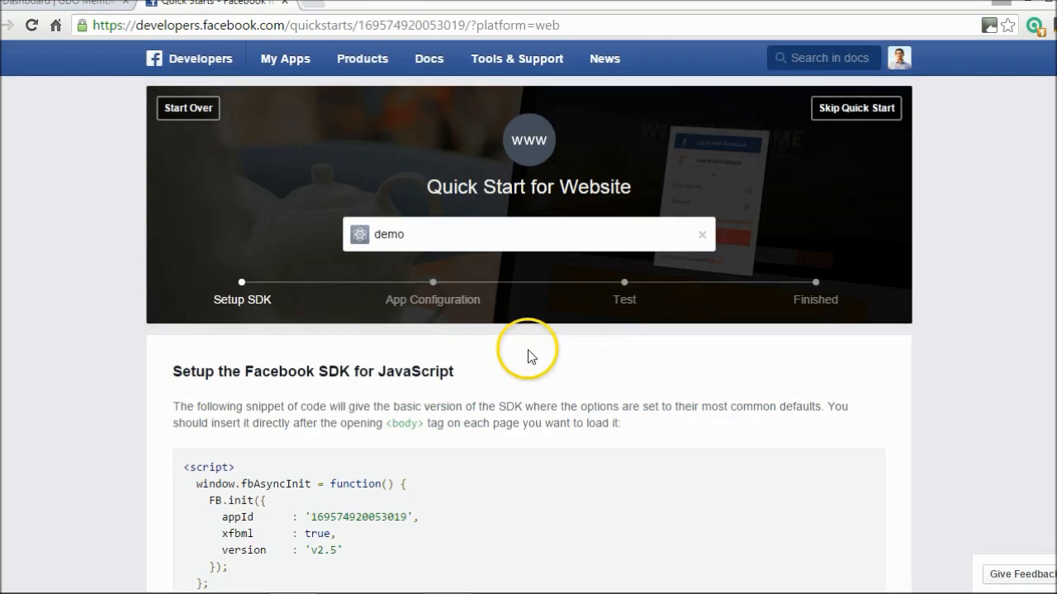
pyautogui.click(846, 108)
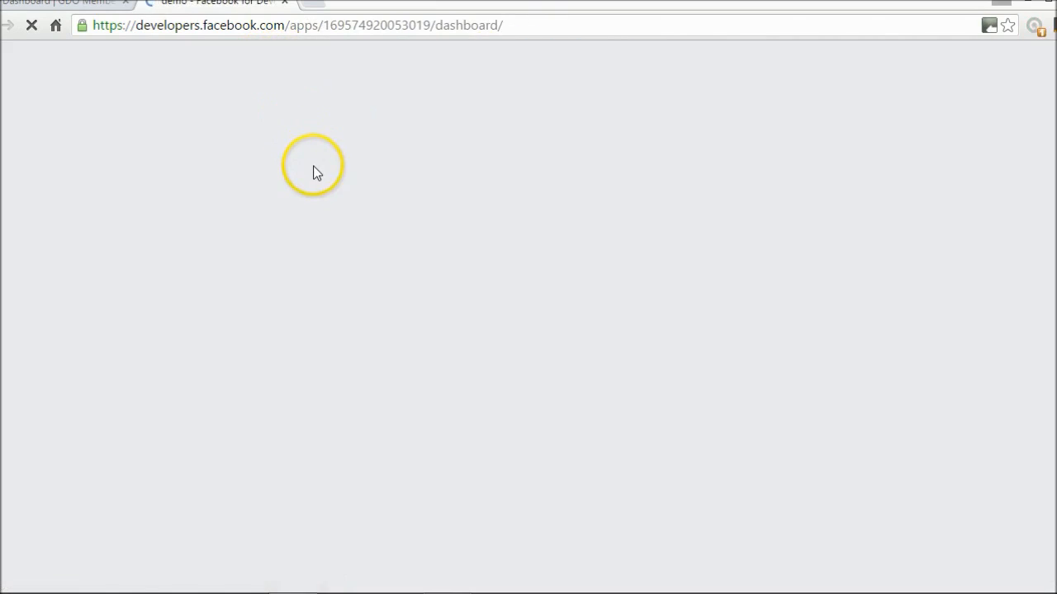
# Step: Open the demo app's dashboard and reveal its App Secret by re-entering the account password
pyautogui.moveTo(287, 55)
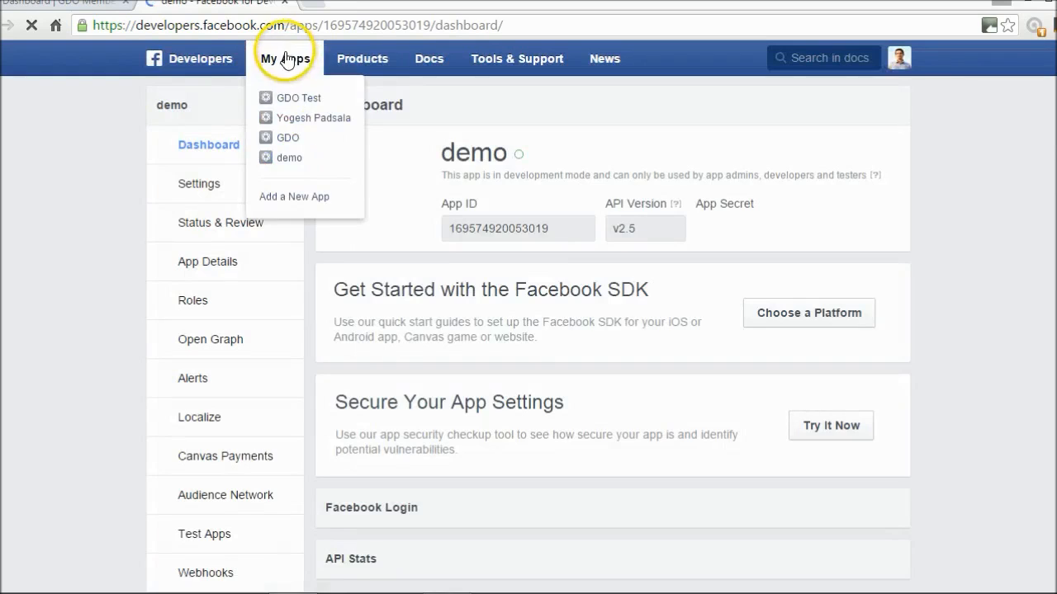
pyautogui.click(289, 158)
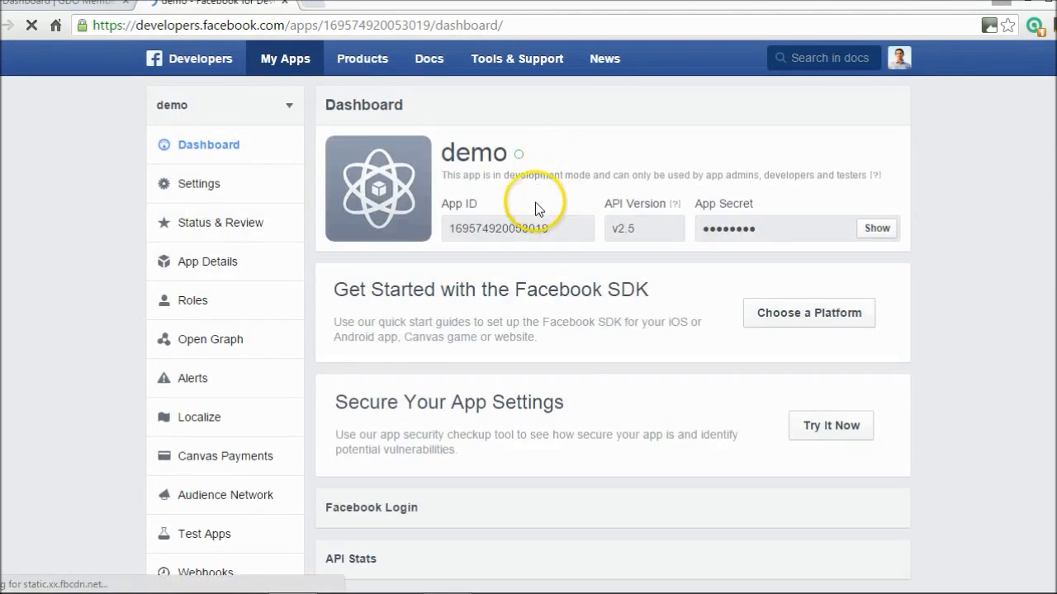
pyautogui.moveTo(548, 228); pyautogui.dragTo(453, 227)
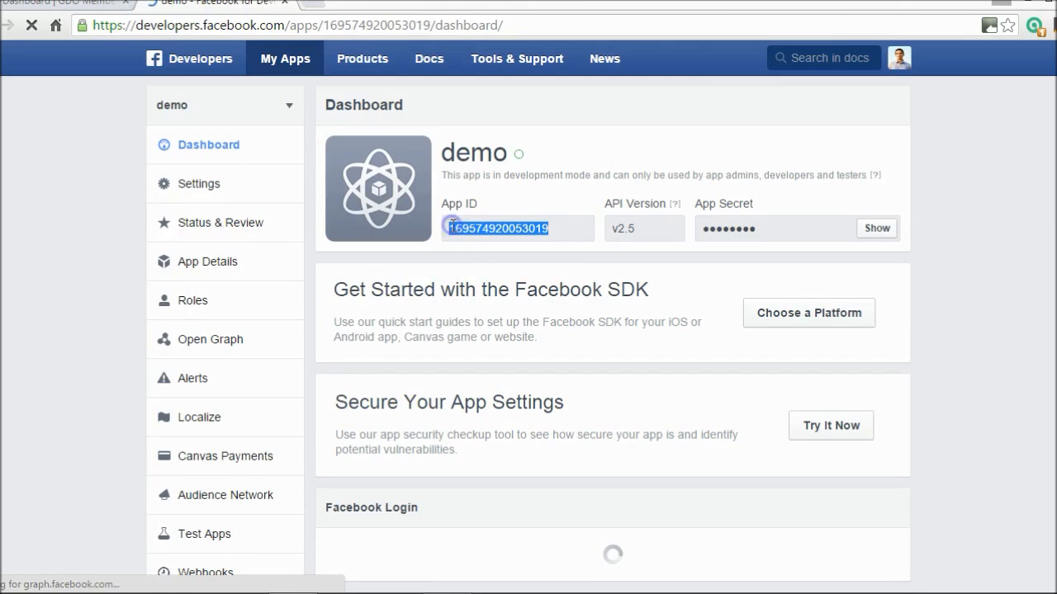
pyautogui.click(882, 229)
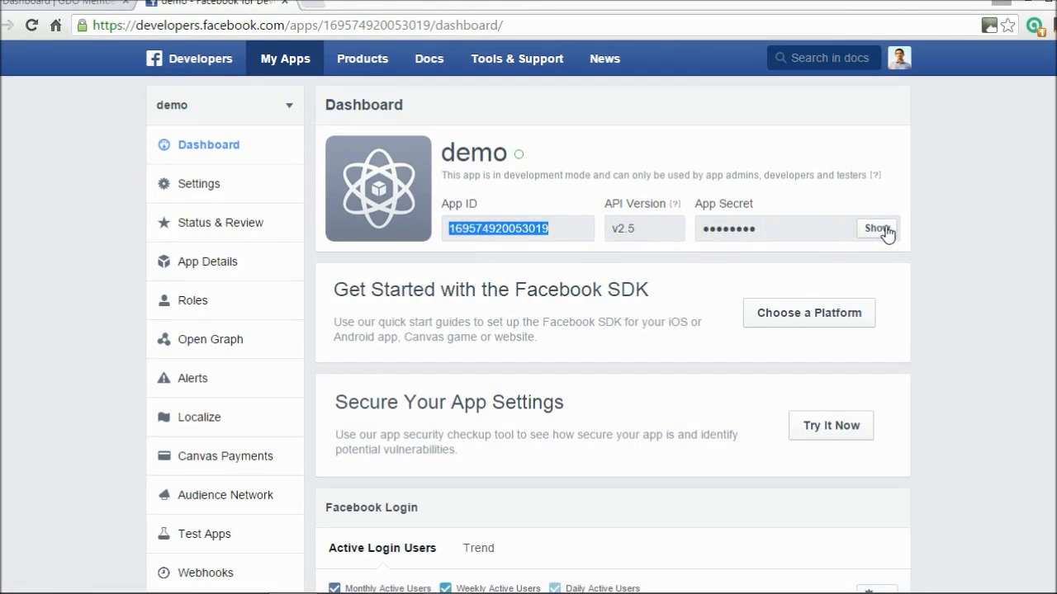
pyautogui.click(878, 231)
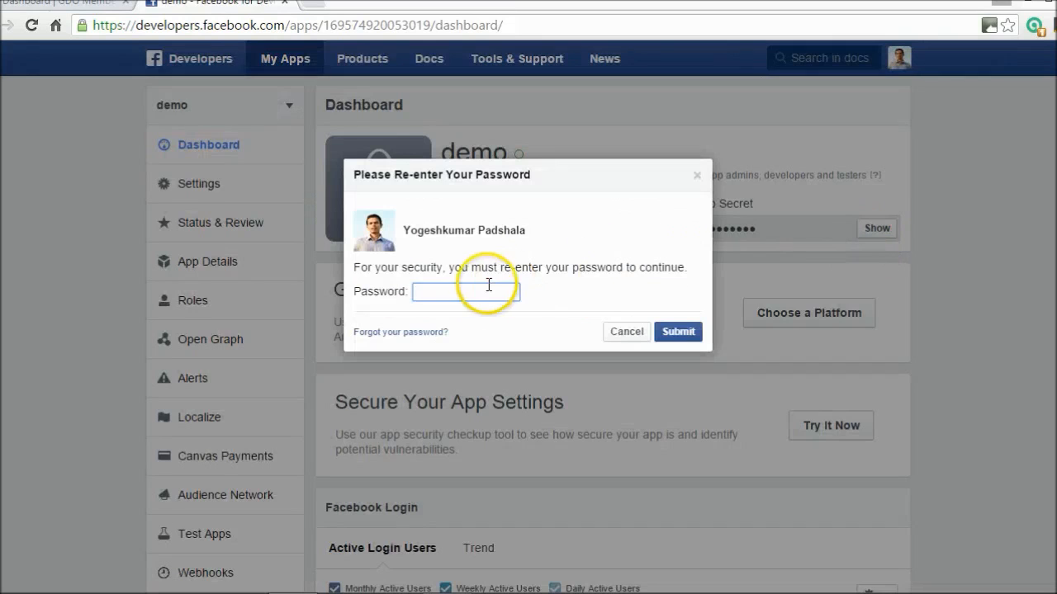
pyautogui.write('•••••••••')
pyautogui.press('Return')
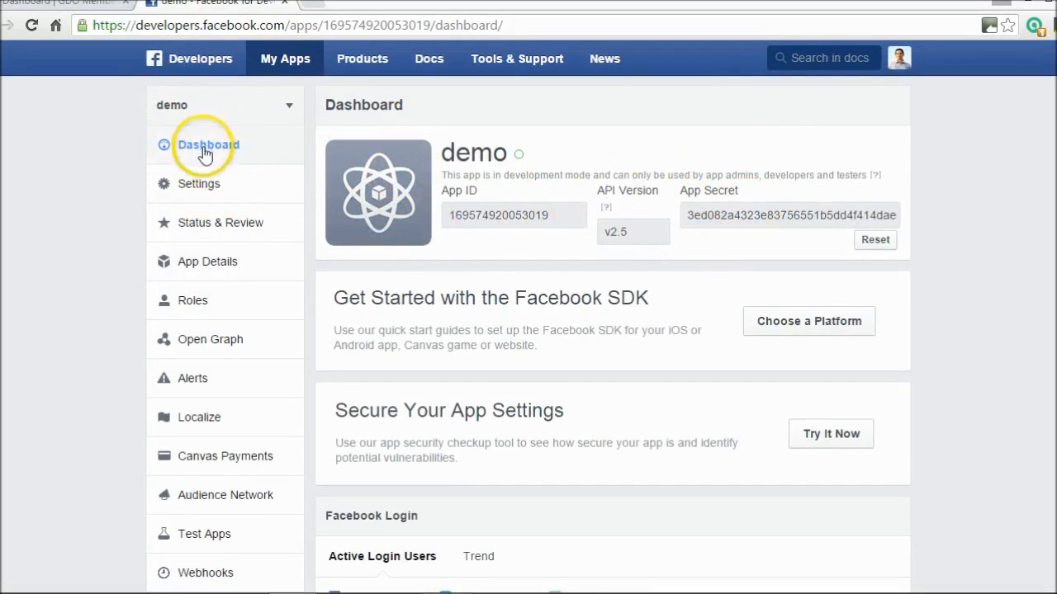
# Step: In the demo app's basic settings, add globaldigitalopportunities.com as an app domain, copying the address from a new browser tab
pyautogui.click(197, 185)
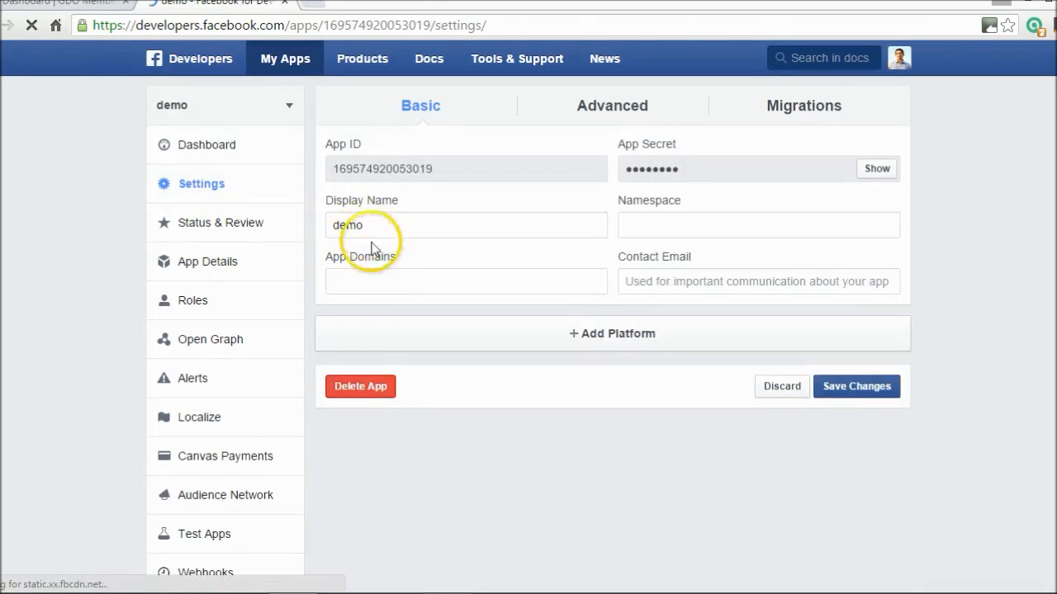
pyautogui.click(366, 275)
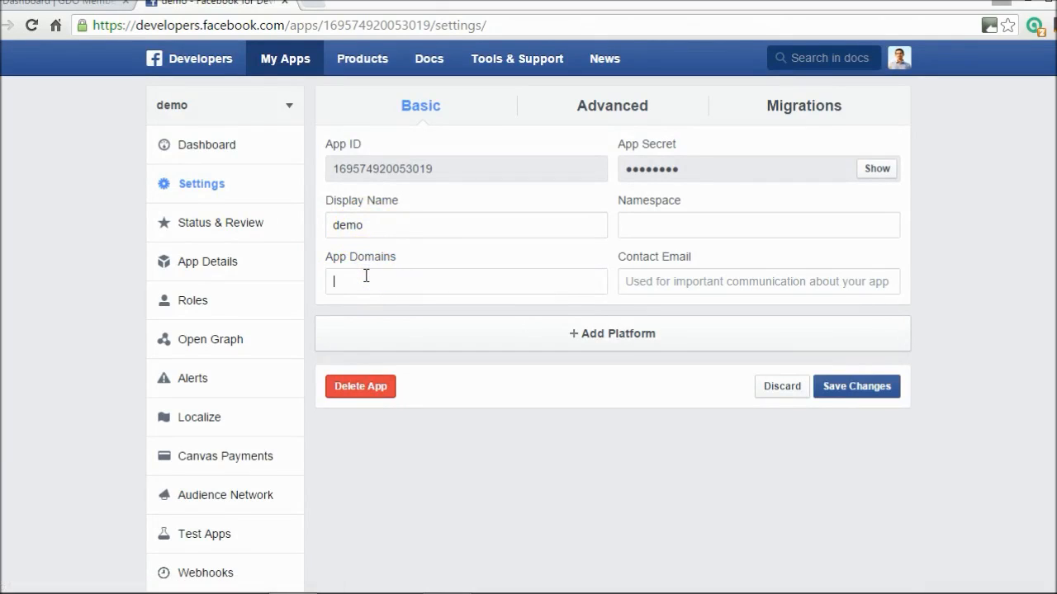
pyautogui.click(366, 276)
pyautogui.click(321, 6)
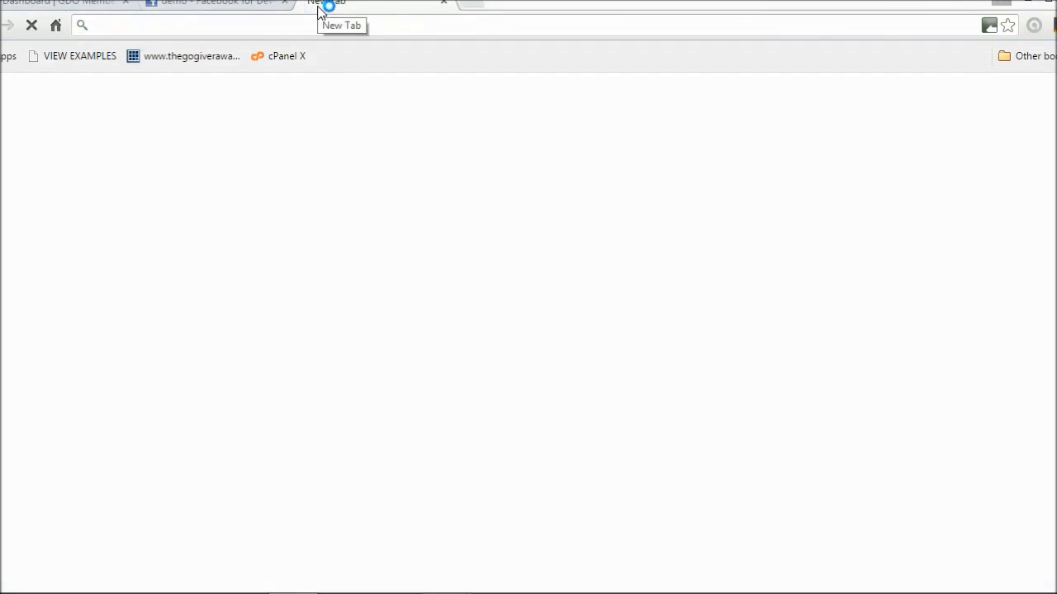
pyautogui.write('glo')
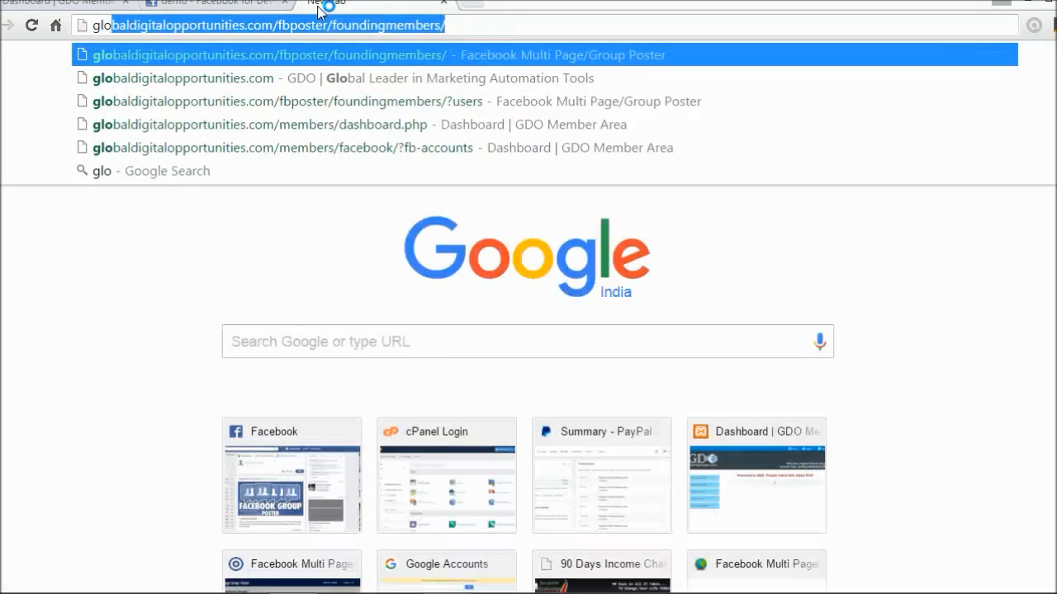
pyautogui.press('Down')
pyautogui.hotkey('ctrl', 'a')
pyautogui.hotkey('ctrl', 'c')
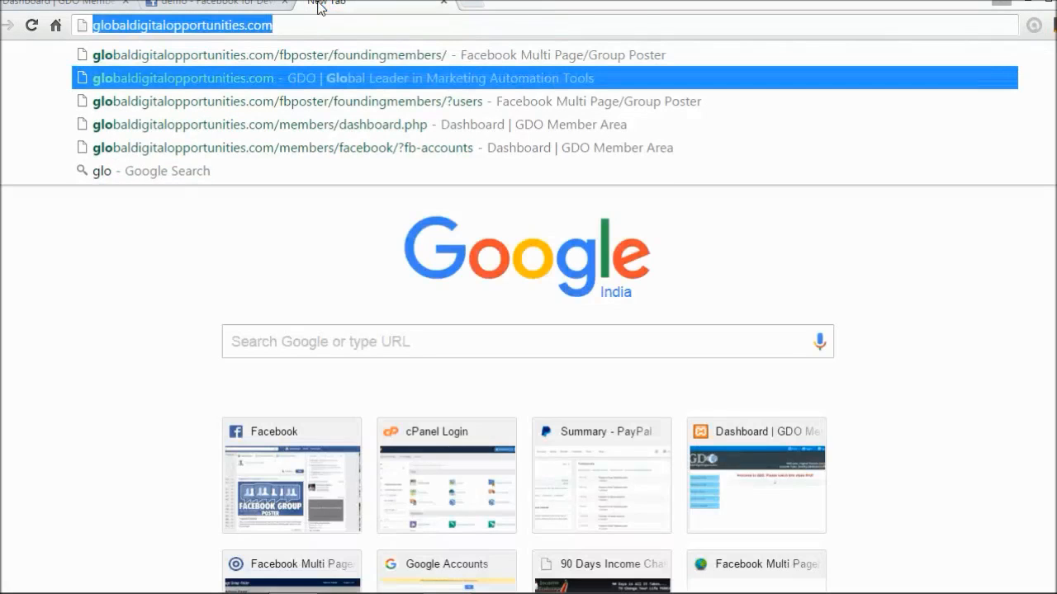
pyautogui.click(218, 3)
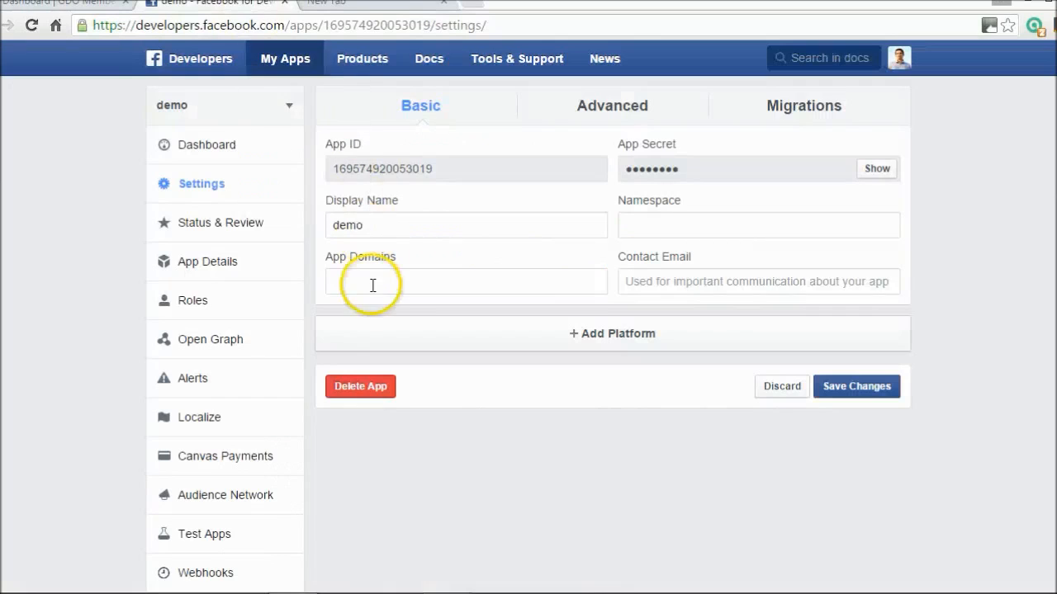
pyautogui.hotkey('ctrl', 'v')
pyautogui.press('Return')
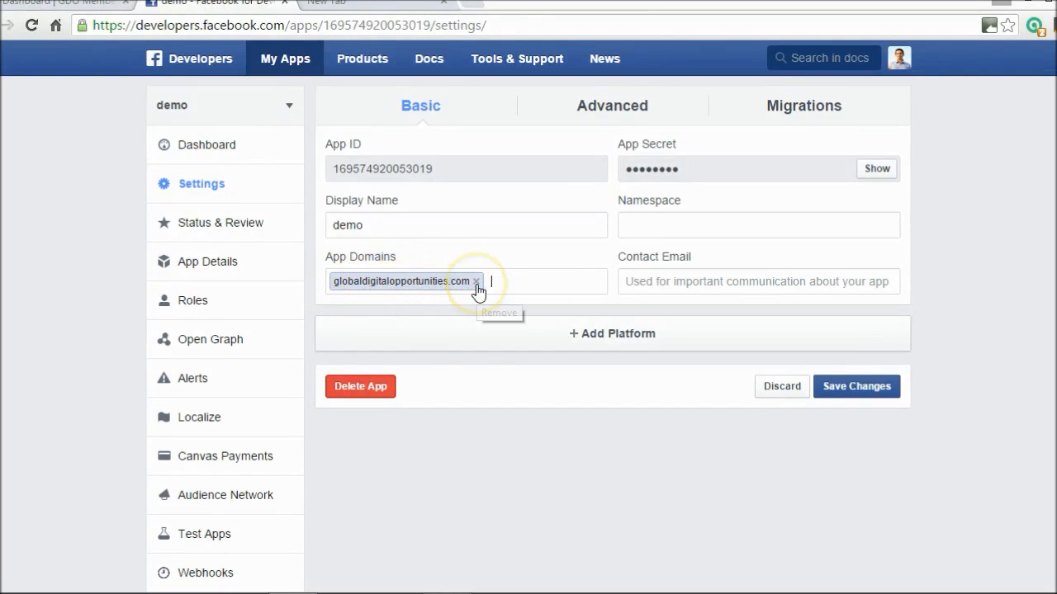
# Step: Fill in the app's contact email with the saved address and add the Website platform
pyautogui.click(655, 280)
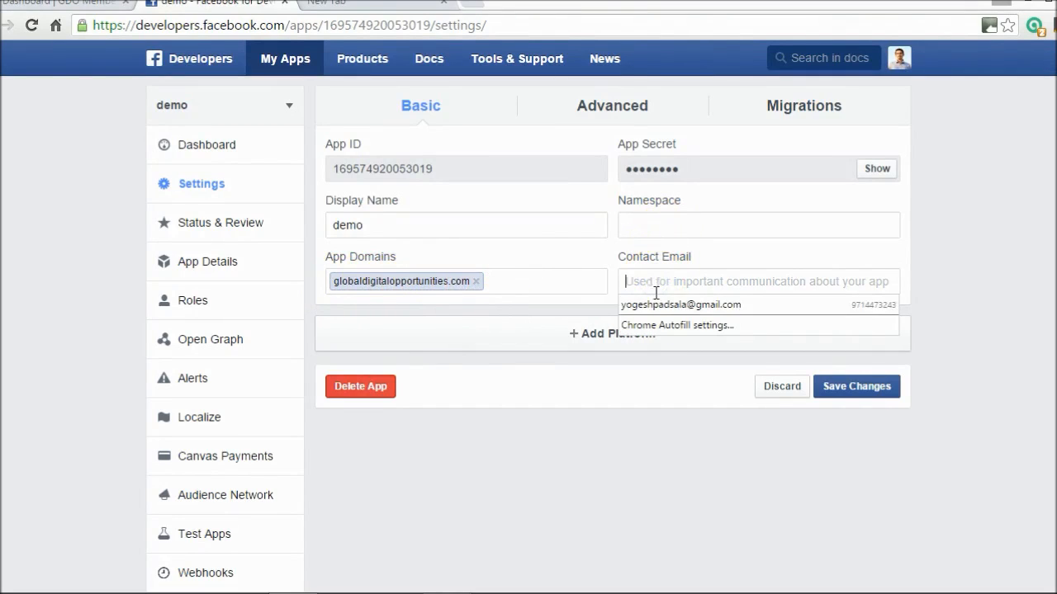
pyautogui.click(656, 306)
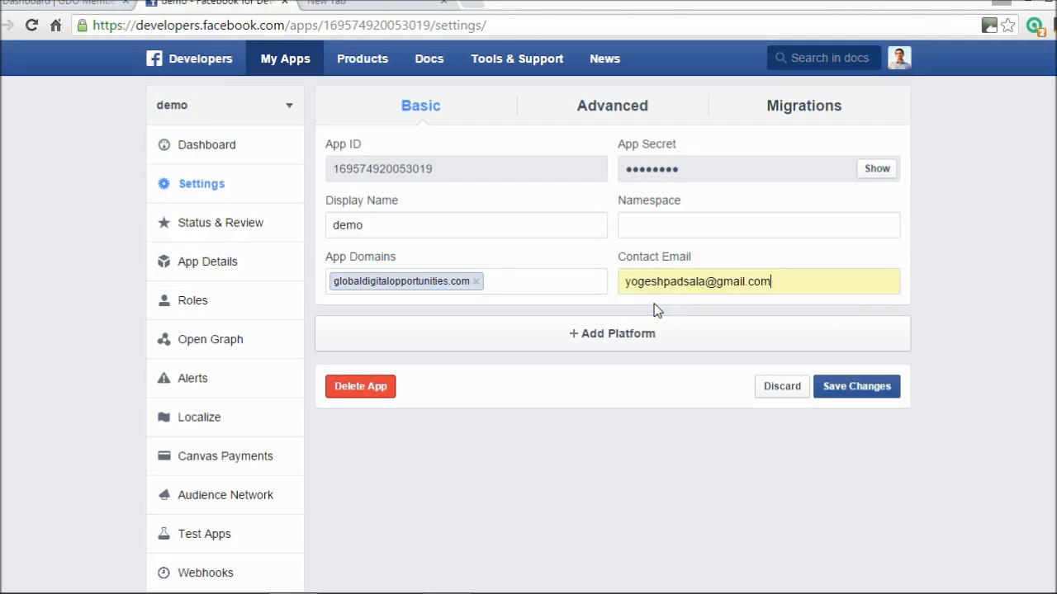
pyautogui.click(594, 337)
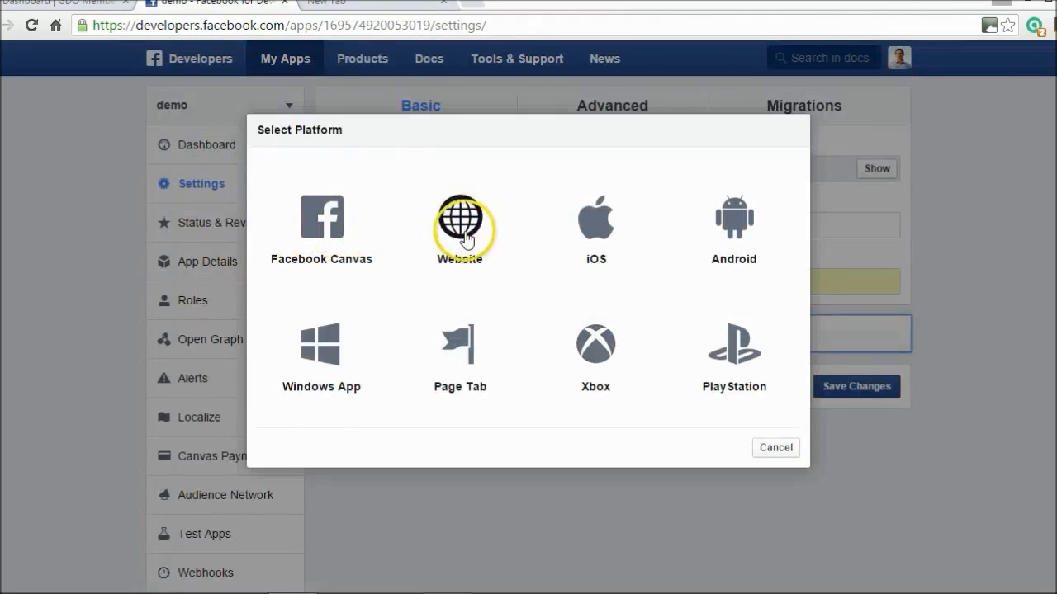
pyautogui.click(467, 238)
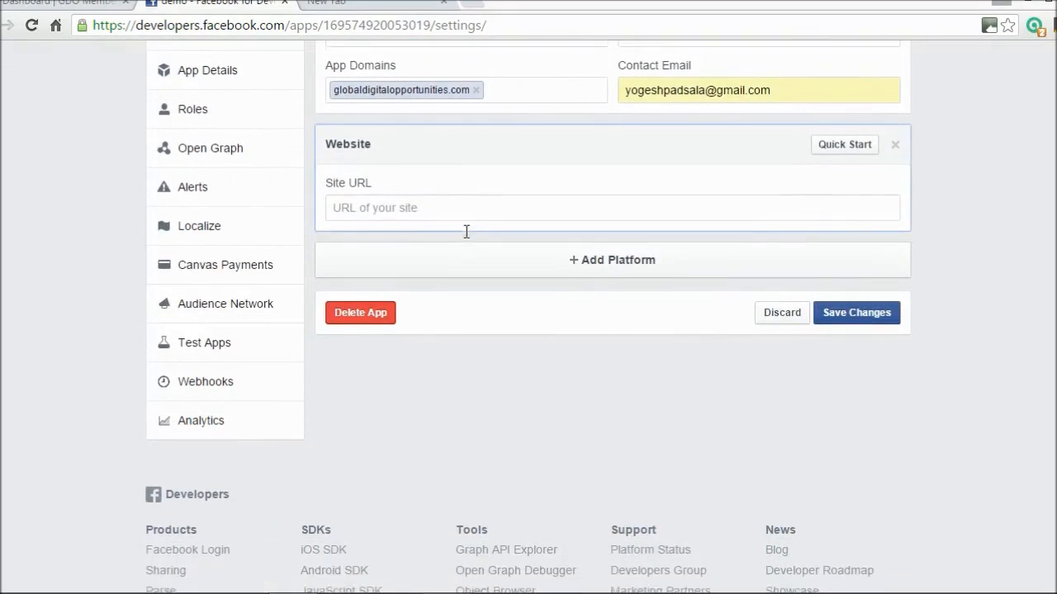
pyautogui.click(411, 204)
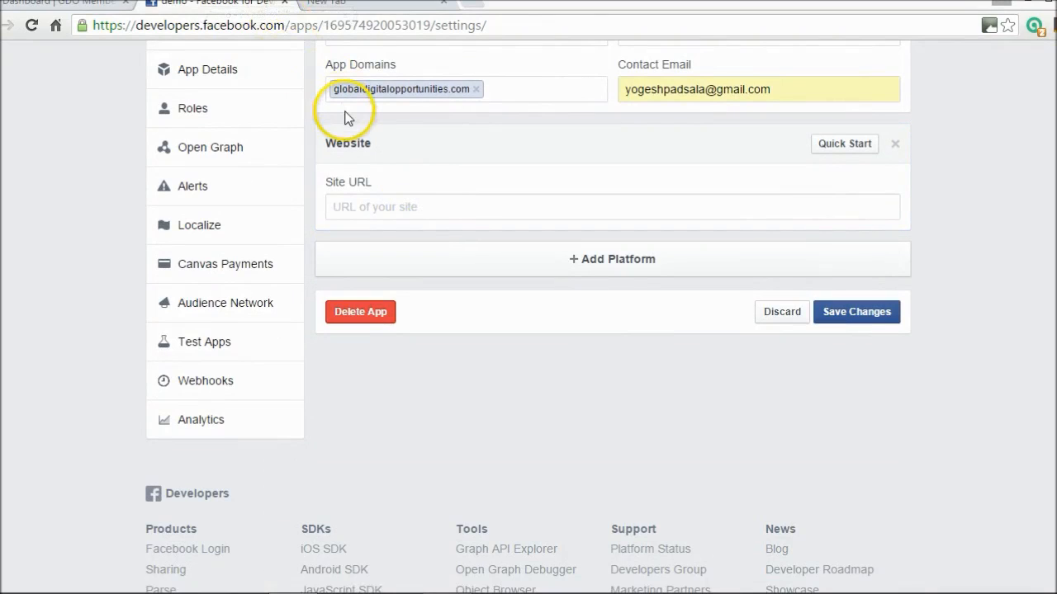
pyautogui.hotkey('ctrl', 'v')
pyautogui.click(334, 206)
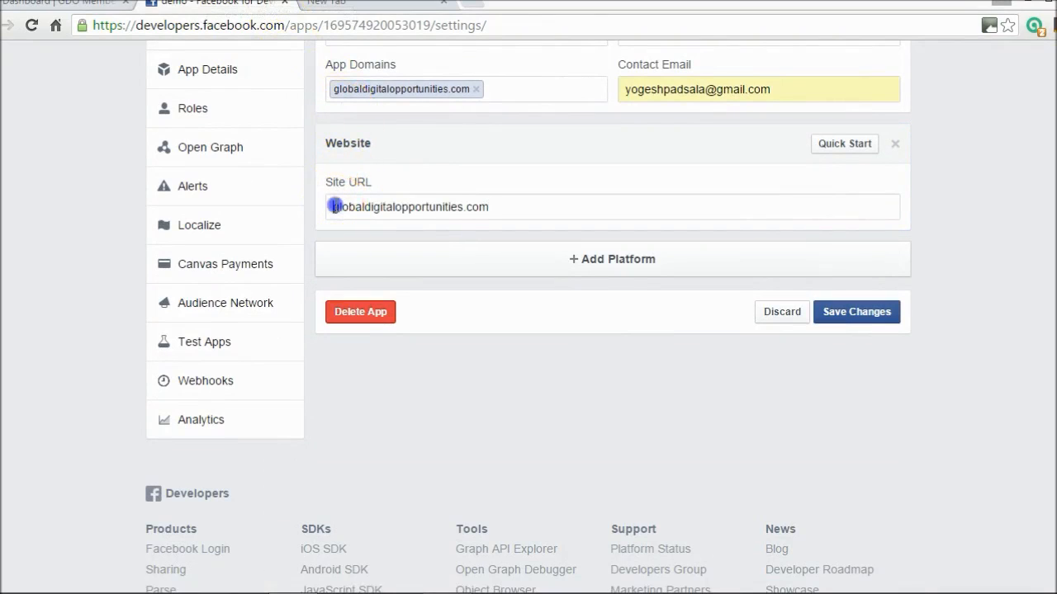
pyautogui.write('http://')
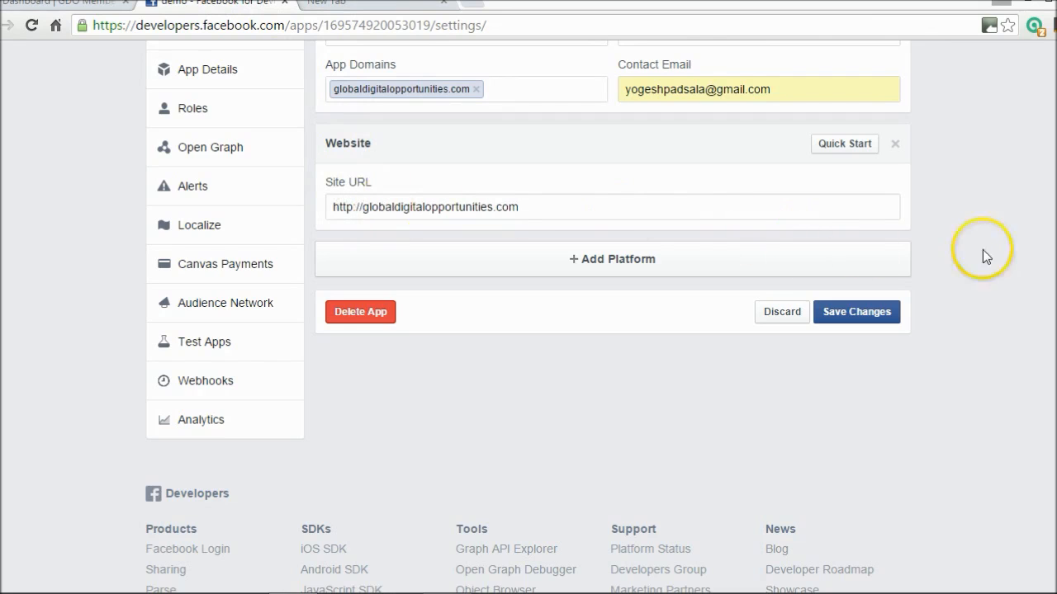
pyautogui.scroll(2, 611, 330)
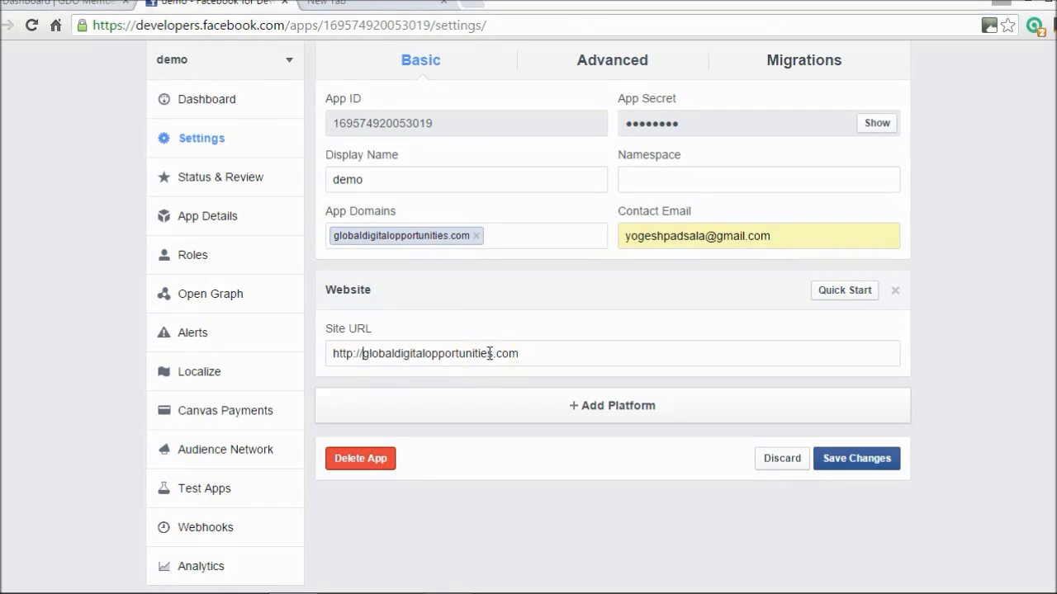
pyautogui.moveTo(502, 353); pyautogui.dragTo(391, 355)
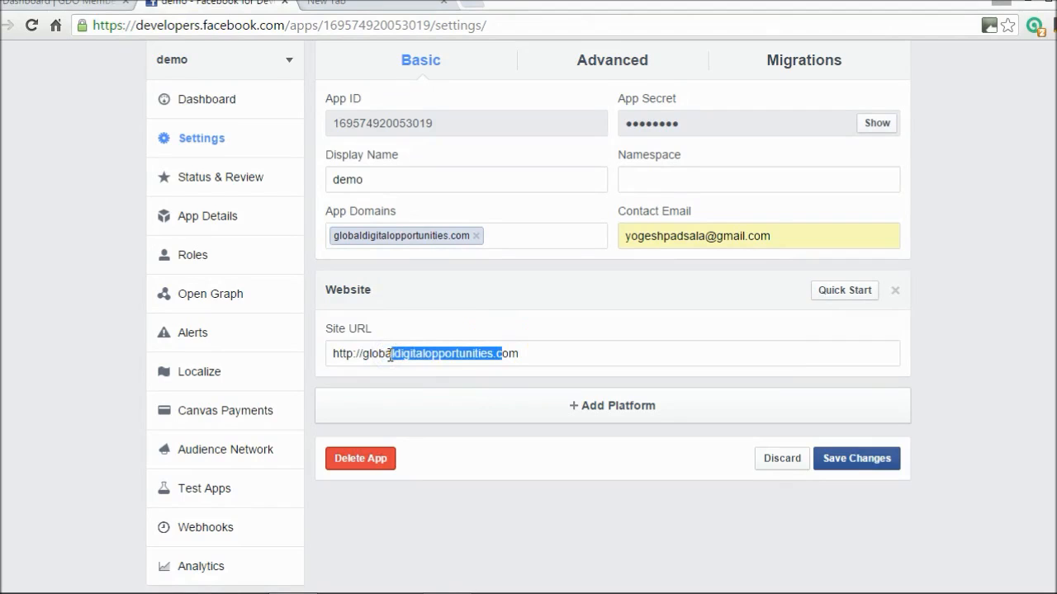
pyautogui.click(390, 356)
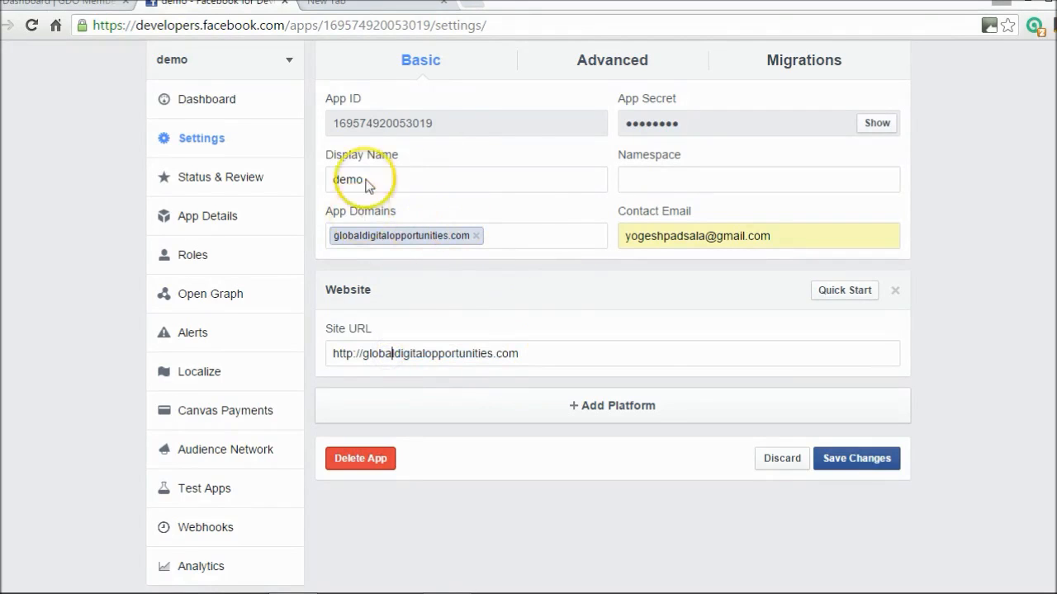
pyautogui.click(863, 464)
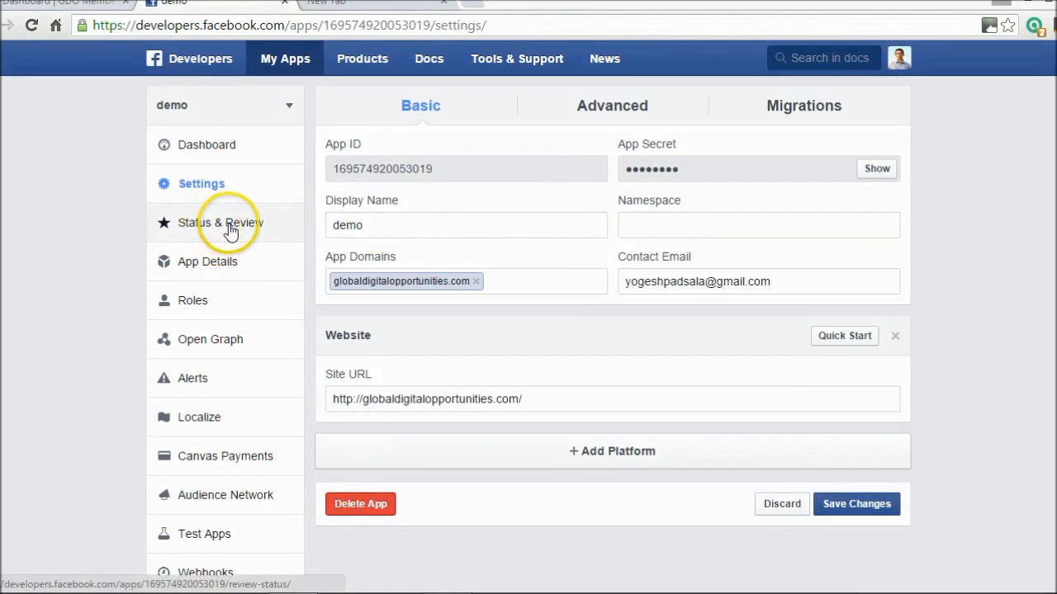
# Step: Make the demo app and its live features available to the general public in its review status, confirming the change
pyautogui.click(229, 231)
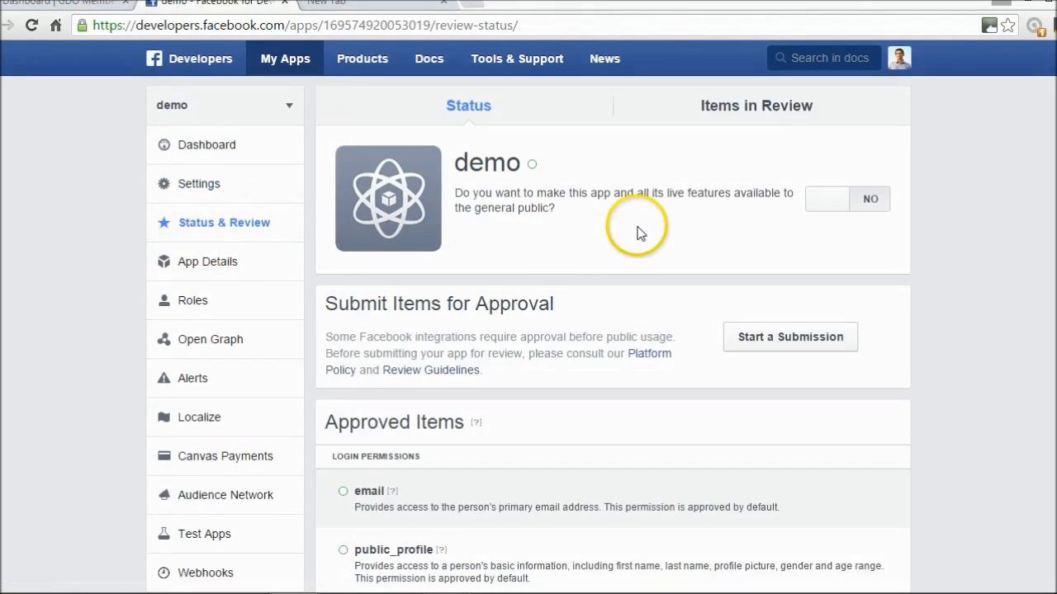
pyautogui.click(862, 205)
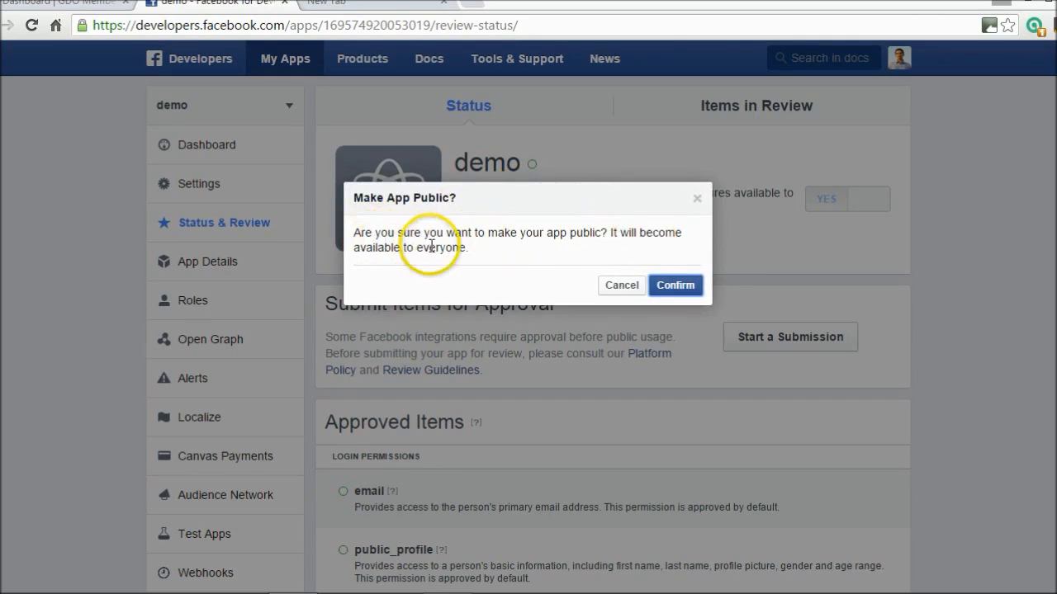
pyautogui.click(676, 285)
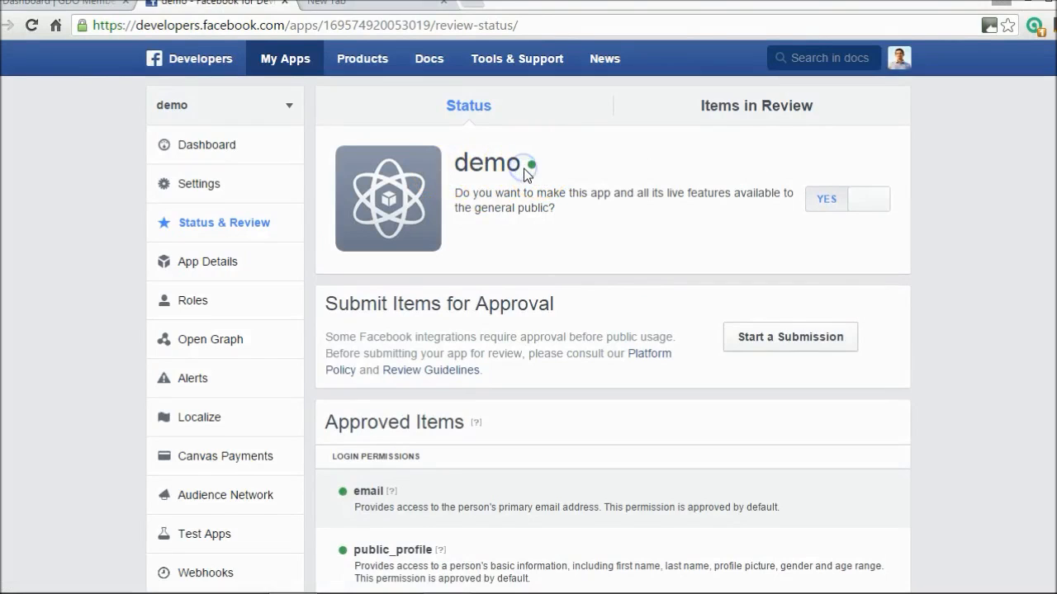
# Step: Reveal the App Secret on the demo app's dashboard and copy the App ID into GDO's Add New FB Account form
pyautogui.click(207, 142)
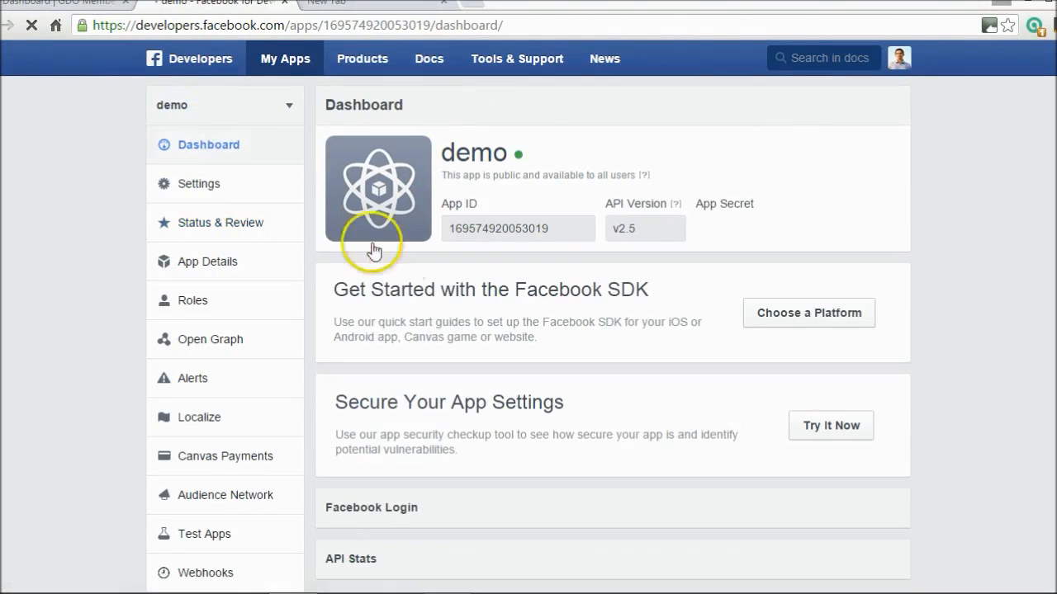
pyautogui.click(880, 230)
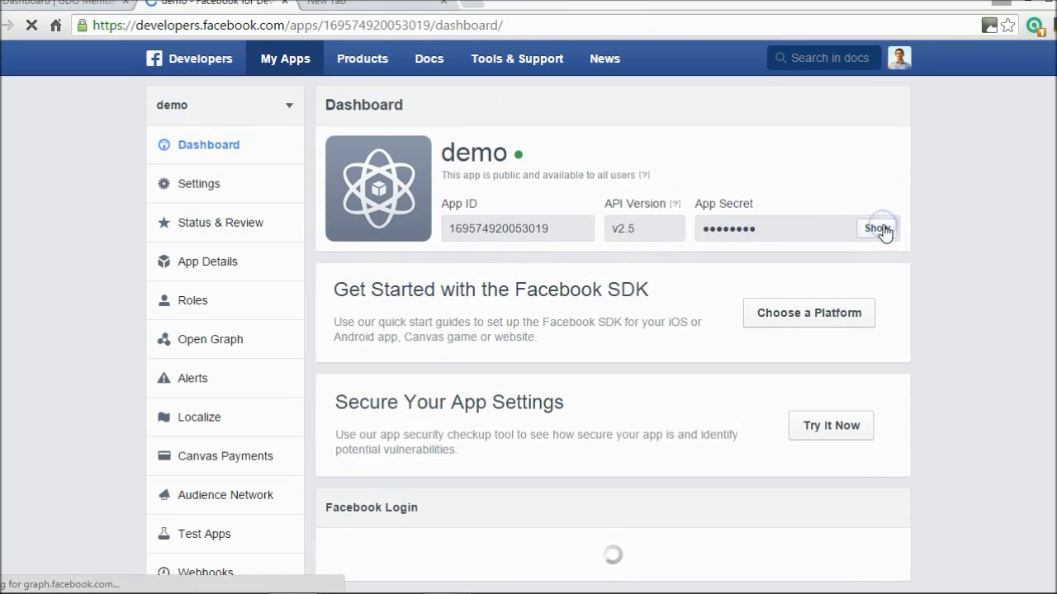
pyautogui.doubleClick(523, 212)
pyautogui.hotkey('ctrl', 'c')
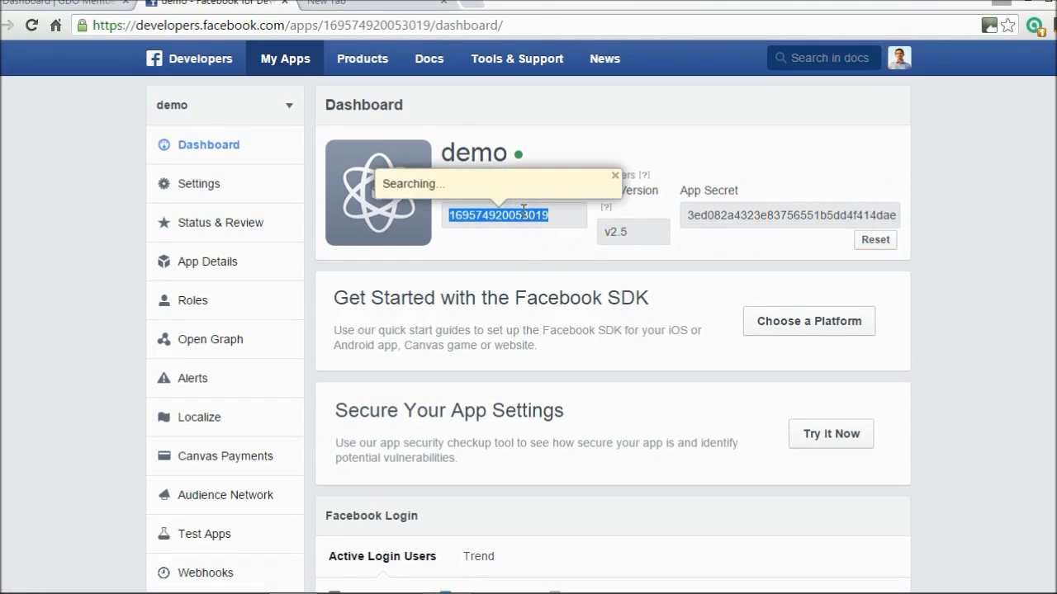
pyautogui.click(78, 4)
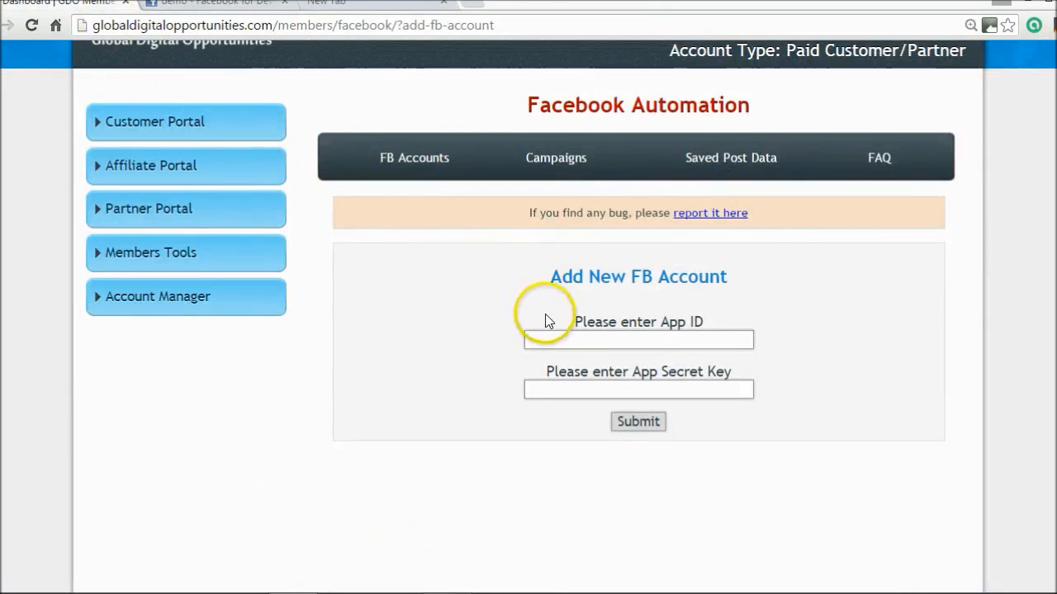
pyautogui.click(540, 339)
pyautogui.hotkey('ctrl', 'v')
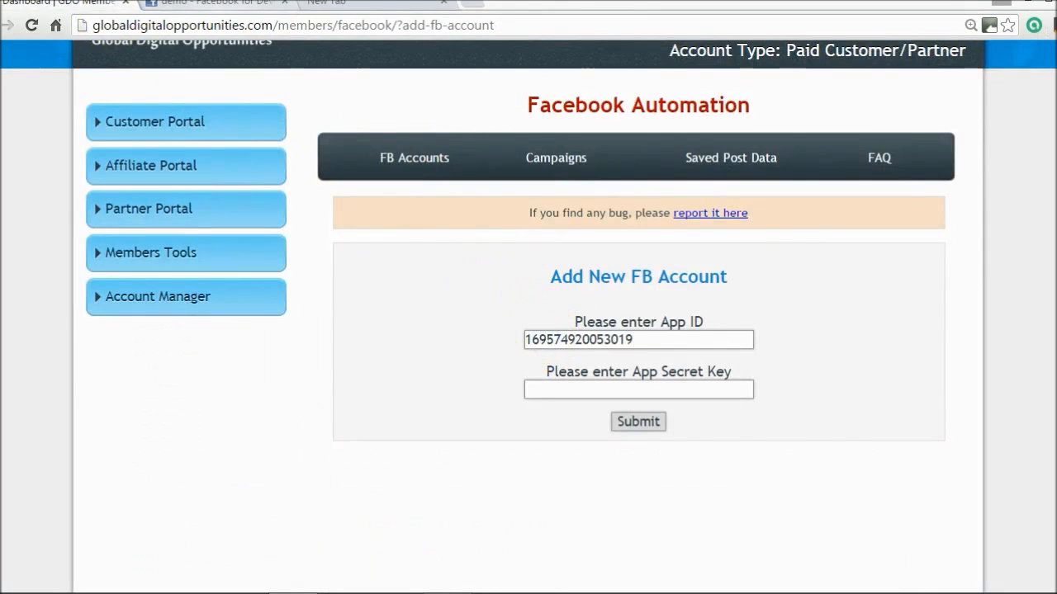
# Step: Copy the demo app's App Secret into the App Secret Key field of GDO's Add New FB Account form and submit it
pyautogui.click(214, 3)
pyautogui.doubleClick(754, 215)
pyautogui.hotkey('ctrl', 'c')
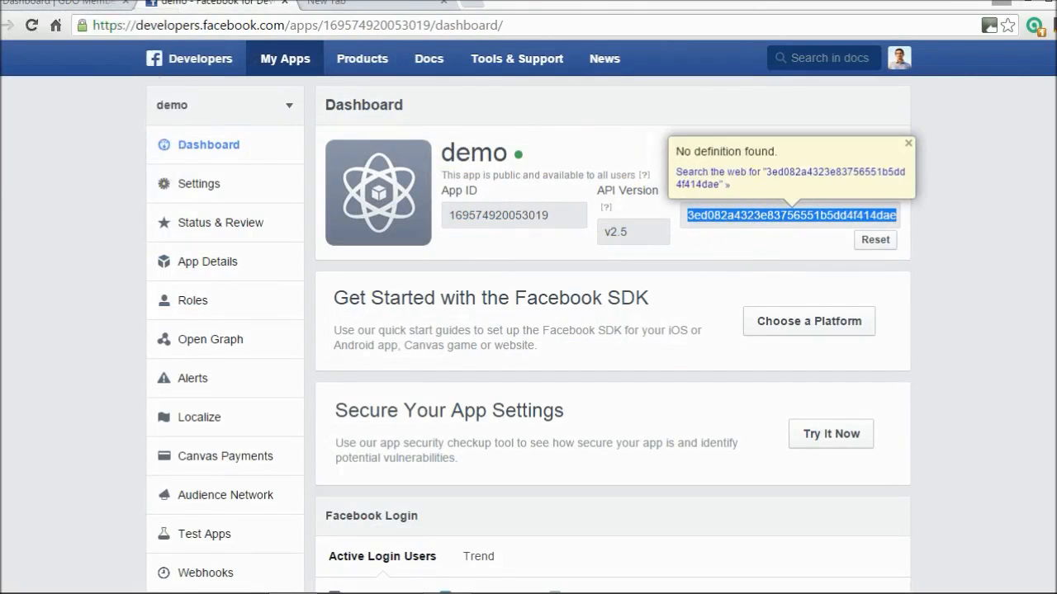
pyautogui.click(60, 6)
pyautogui.click(551, 390)
pyautogui.hotkey('ctrl', 'v')
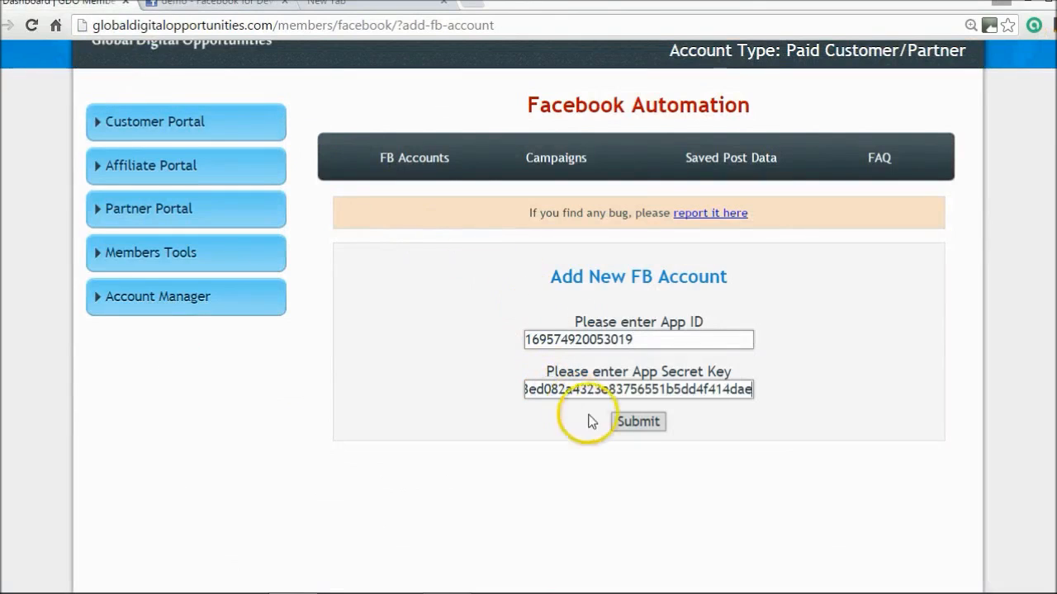
pyautogui.click(637, 423)
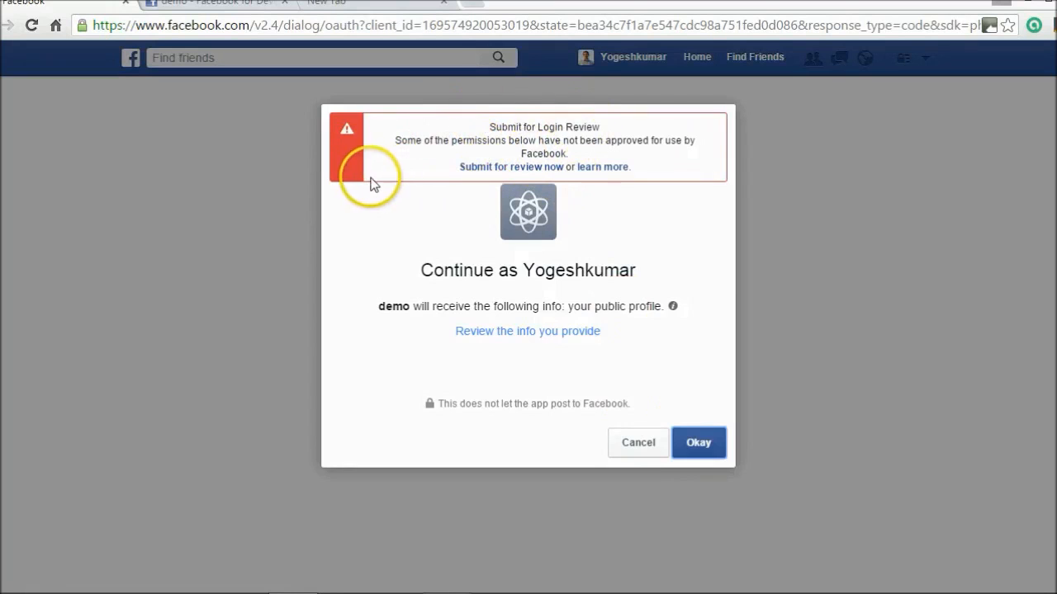
# Step: Authorize the demo app on the Facebook account and set the audience of its posts to Public
pyautogui.click(702, 442)
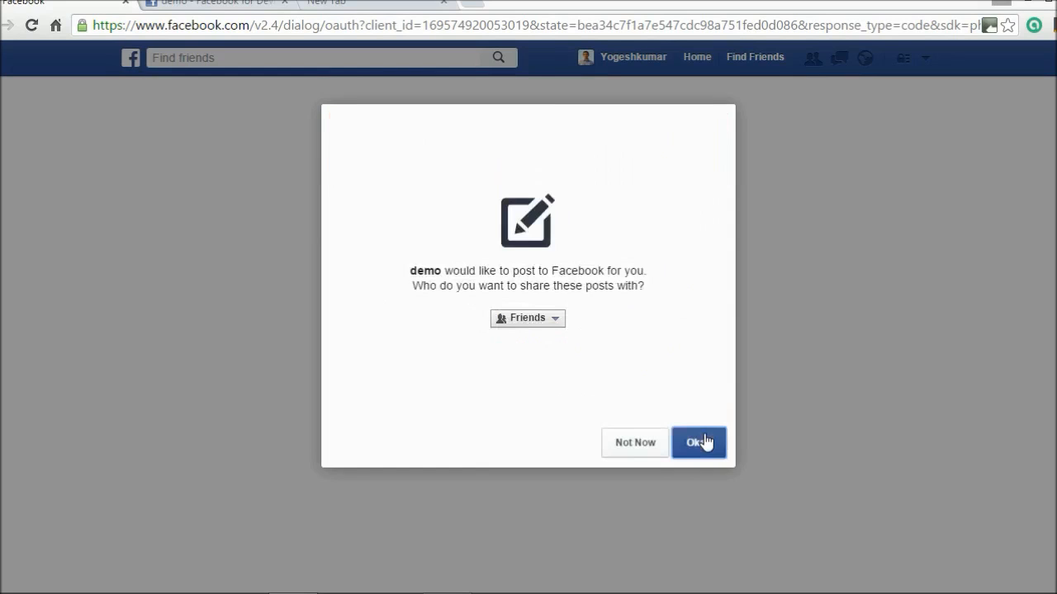
pyautogui.click(532, 320)
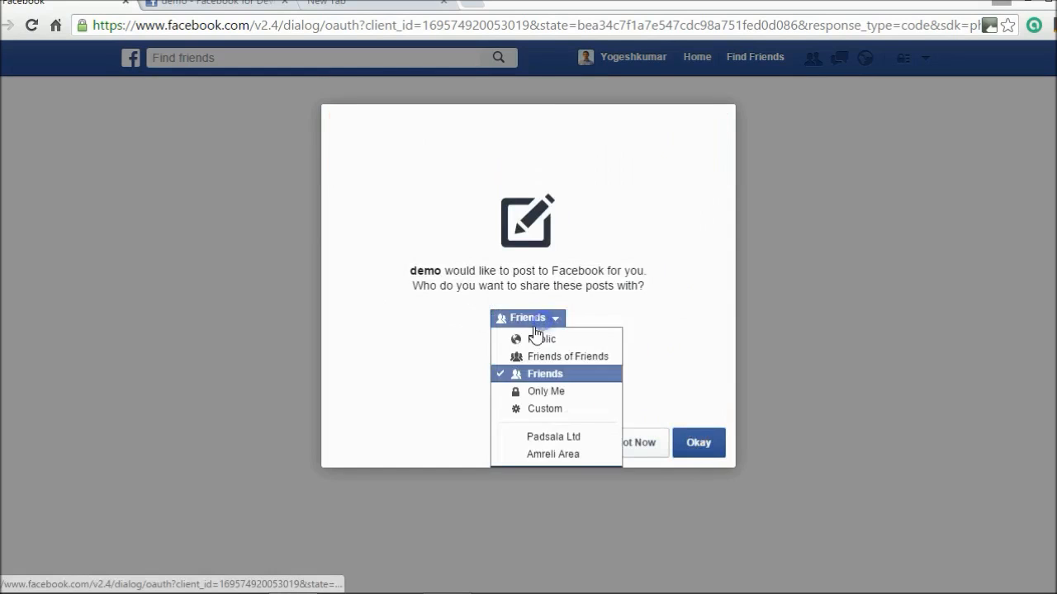
pyautogui.click(532, 339)
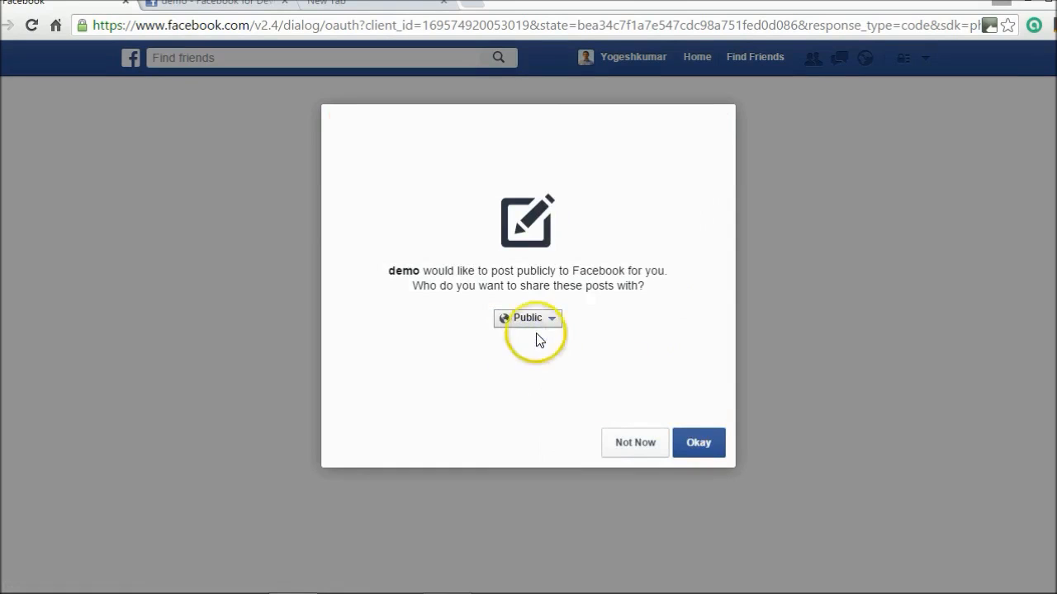
pyautogui.click(704, 453)
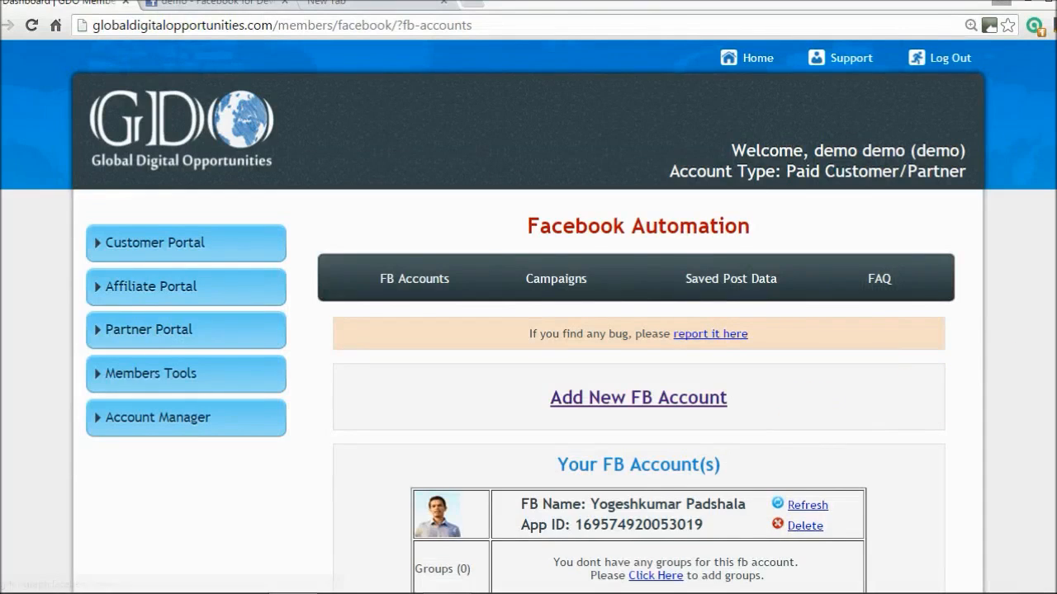
# Step: Review the newly added account under Your FB Account(s), including its Groups, Pages and Friends entries
pyautogui.scroll(-3, 528, 317)
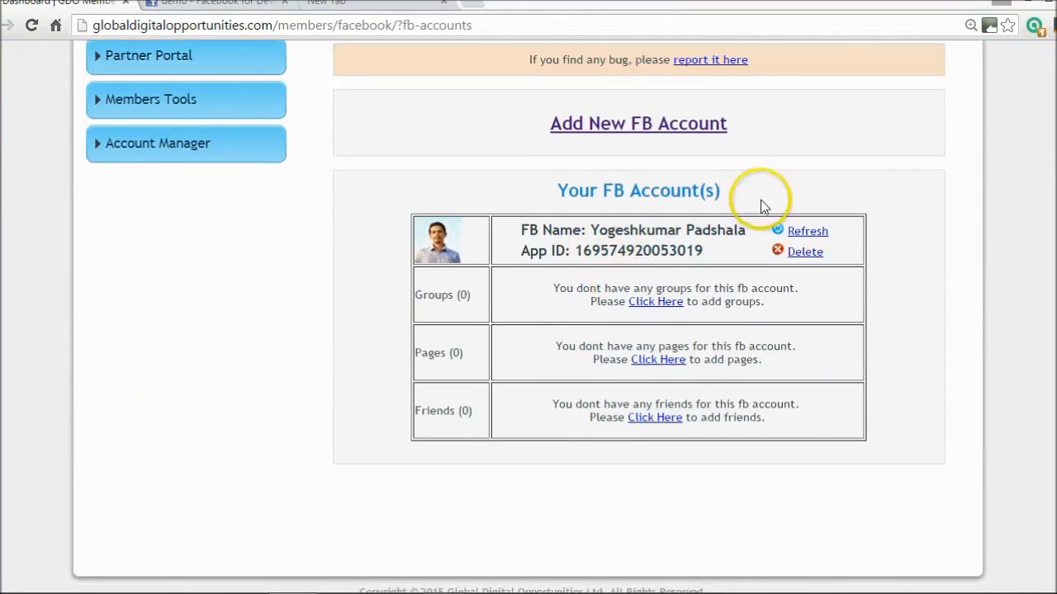
pyautogui.click(642, 200)
pyautogui.moveTo(641, 200); pyautogui.dragTo(700, 198)
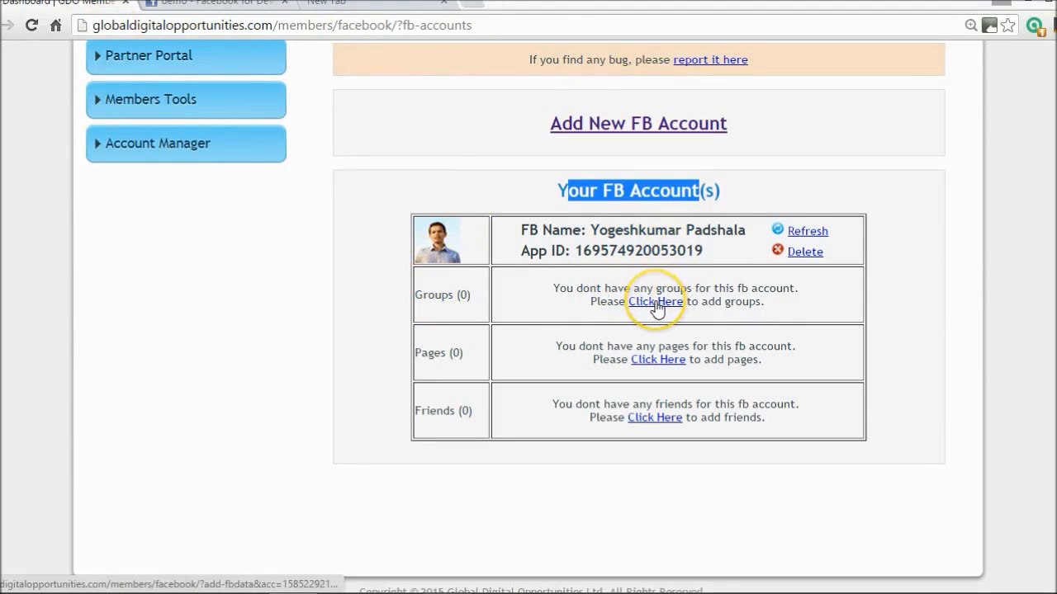
pyautogui.moveTo(467, 295); pyautogui.dragTo(411, 295)
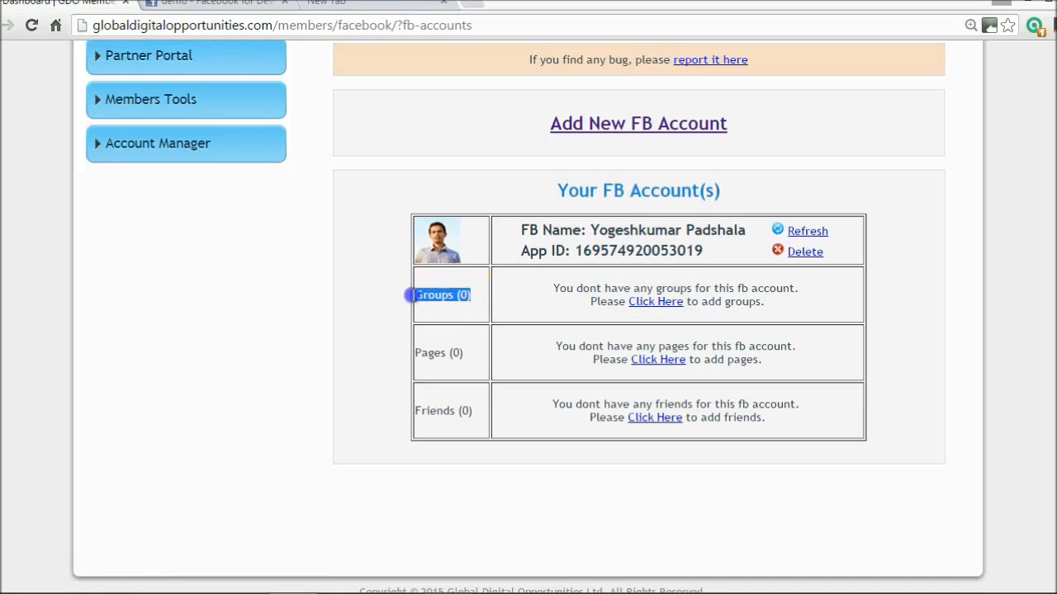
pyautogui.moveTo(467, 353); pyautogui.dragTo(431, 355)
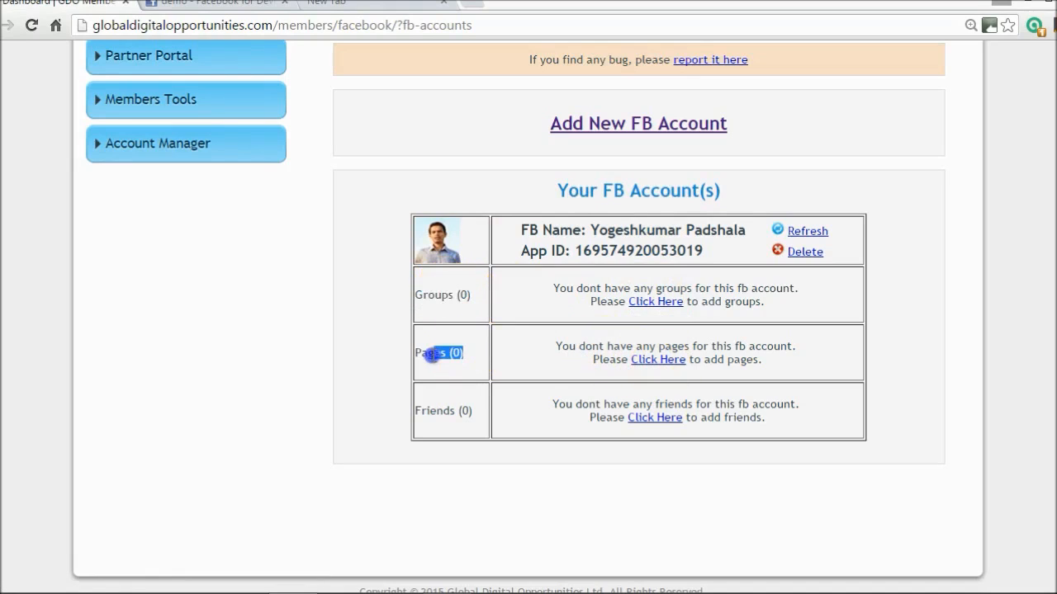
pyautogui.moveTo(472, 410); pyautogui.dragTo(423, 409)
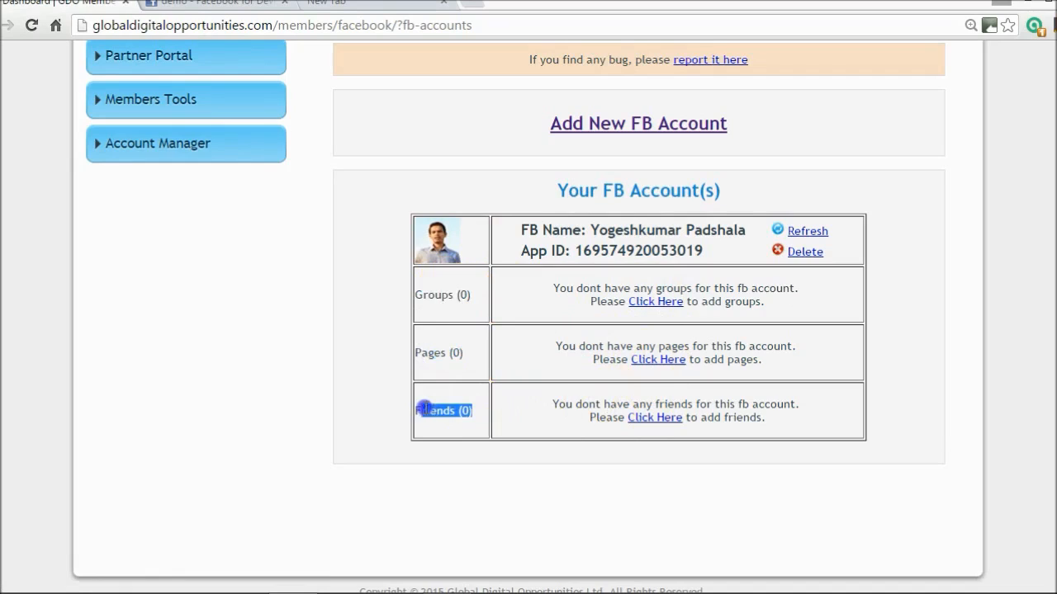
# Step: Open the page for adding groups to the FB account and examine its file upload and manual entry options
pyautogui.click(646, 305)
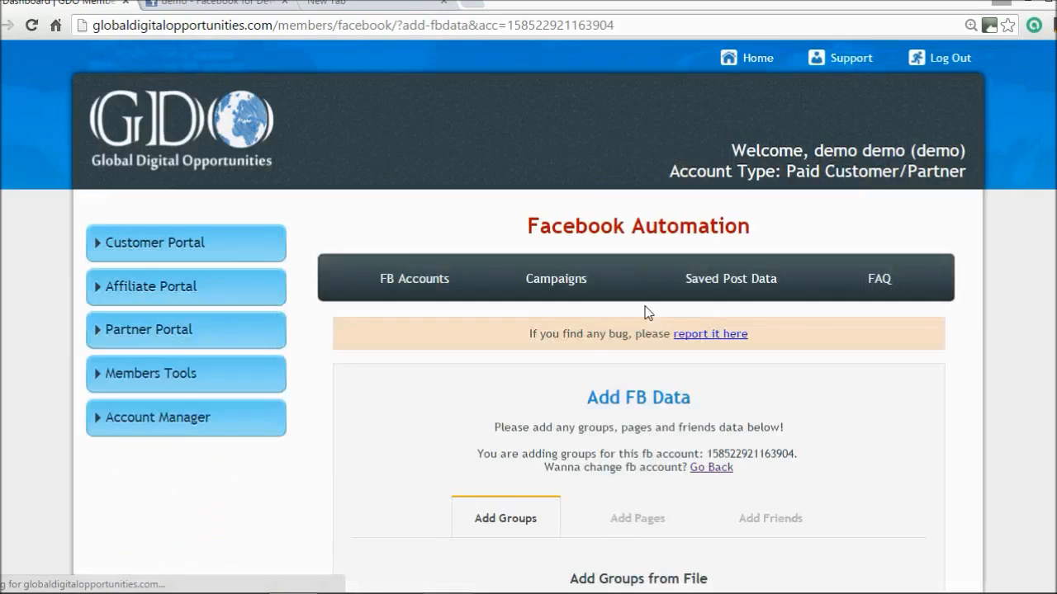
pyautogui.scroll(-3, 528, 330)
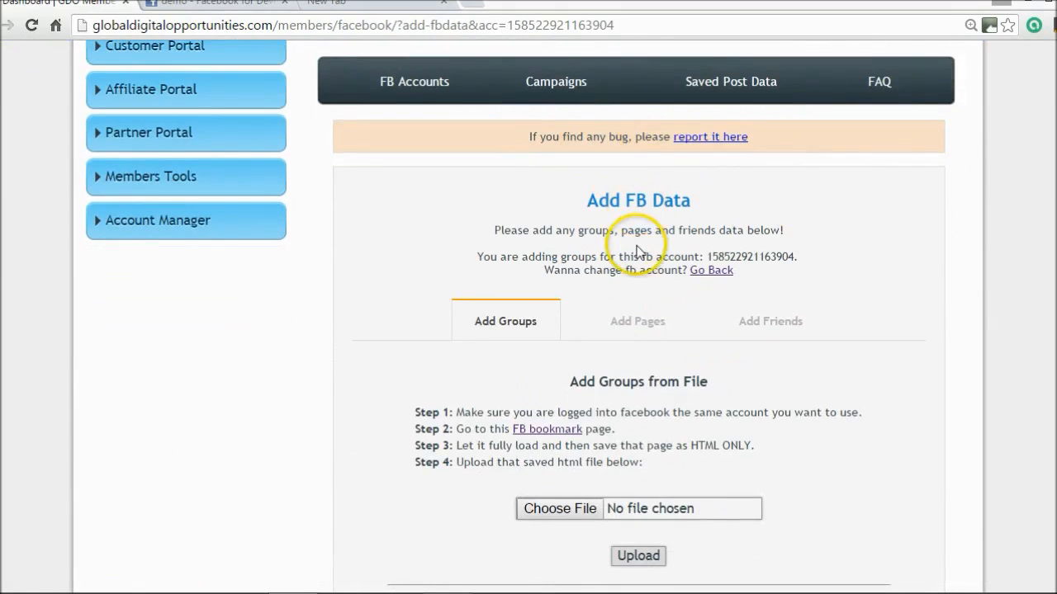
pyautogui.scroll(-1, 614, 236)
pyautogui.scroll(-4, 528, 330)
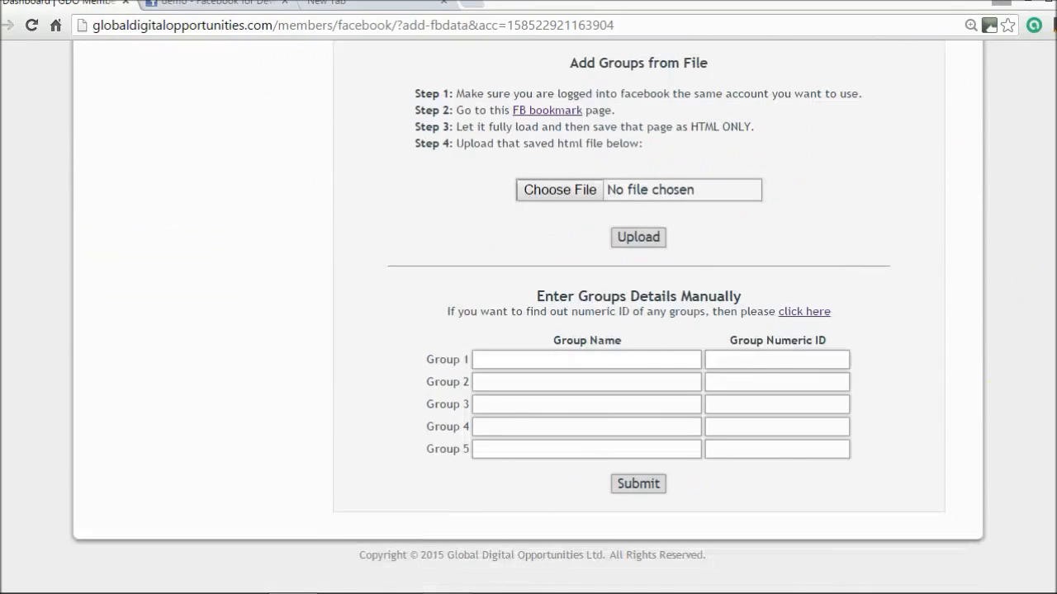
pyautogui.click(599, 364)
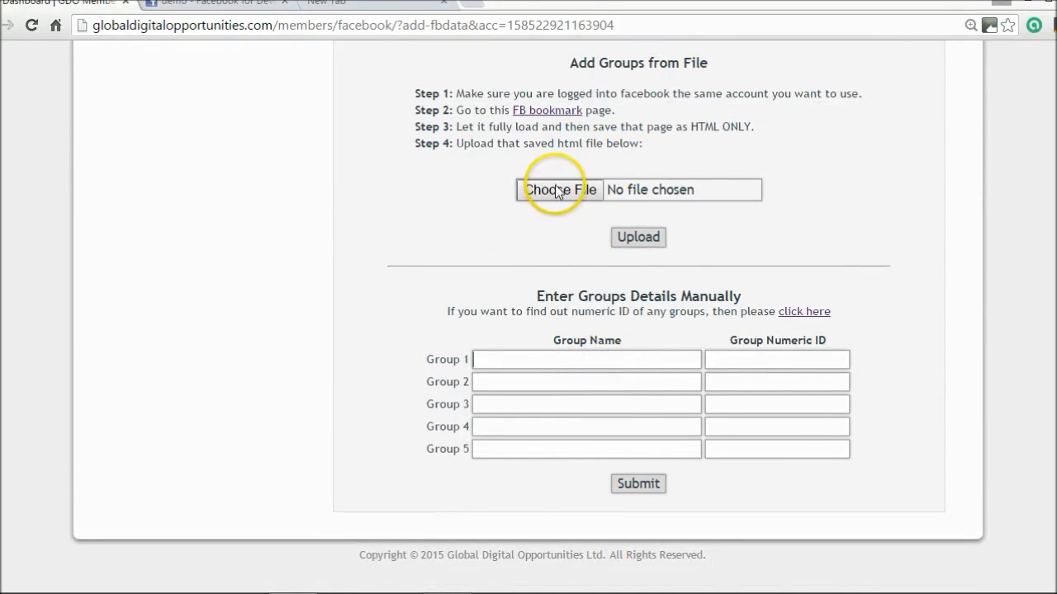
pyautogui.click(595, 186)
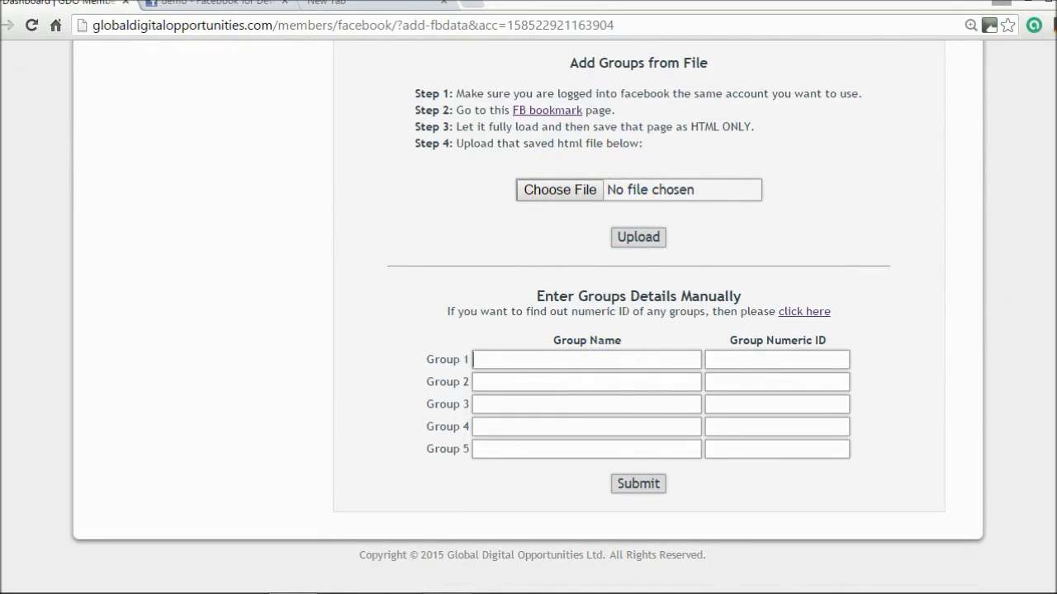
pyautogui.scroll(3, 451, 311)
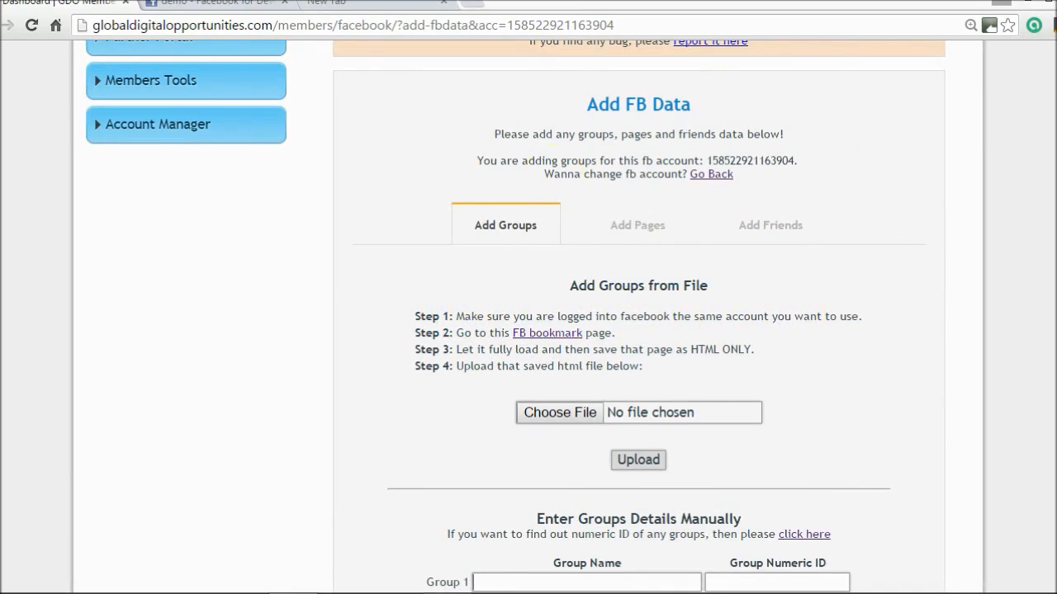
# Step: Open the Facebook profile from the developer site to check which account is logged in, and return to GDO's Add FB Data page
pyautogui.click(216, 5)
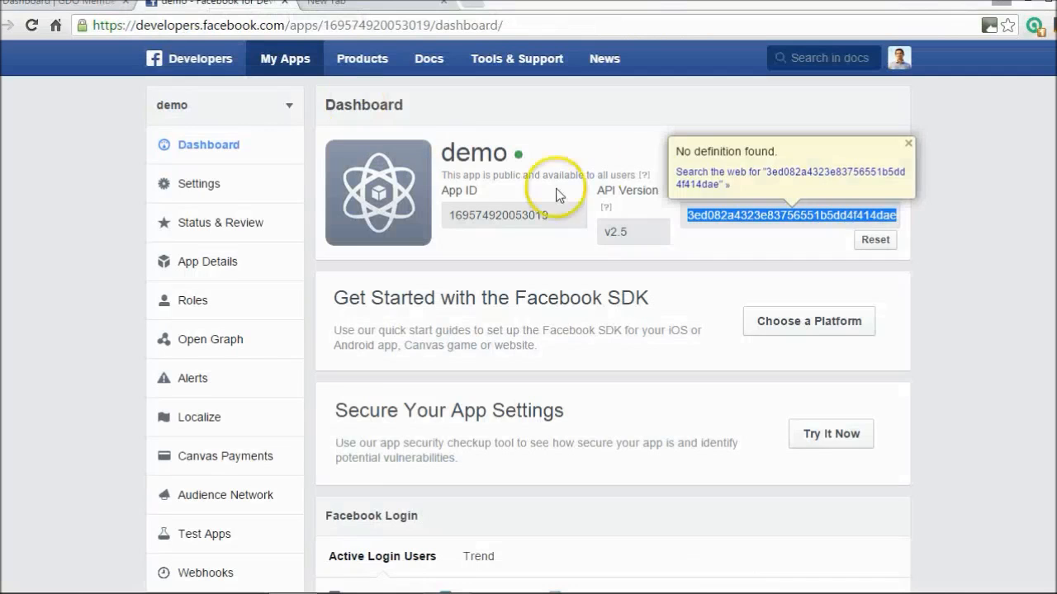
pyautogui.click(904, 59)
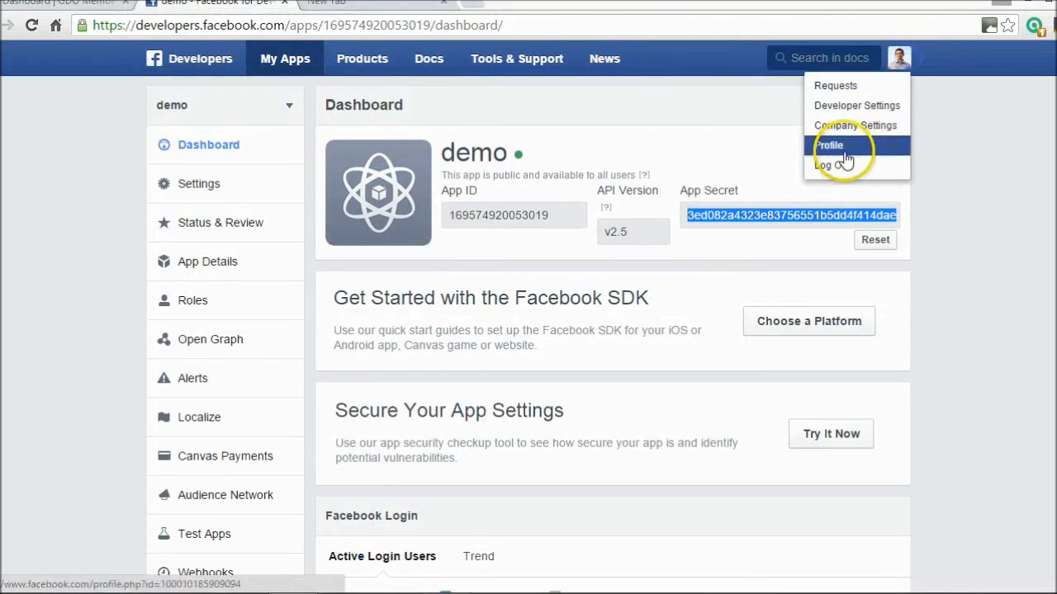
pyautogui.click(842, 142)
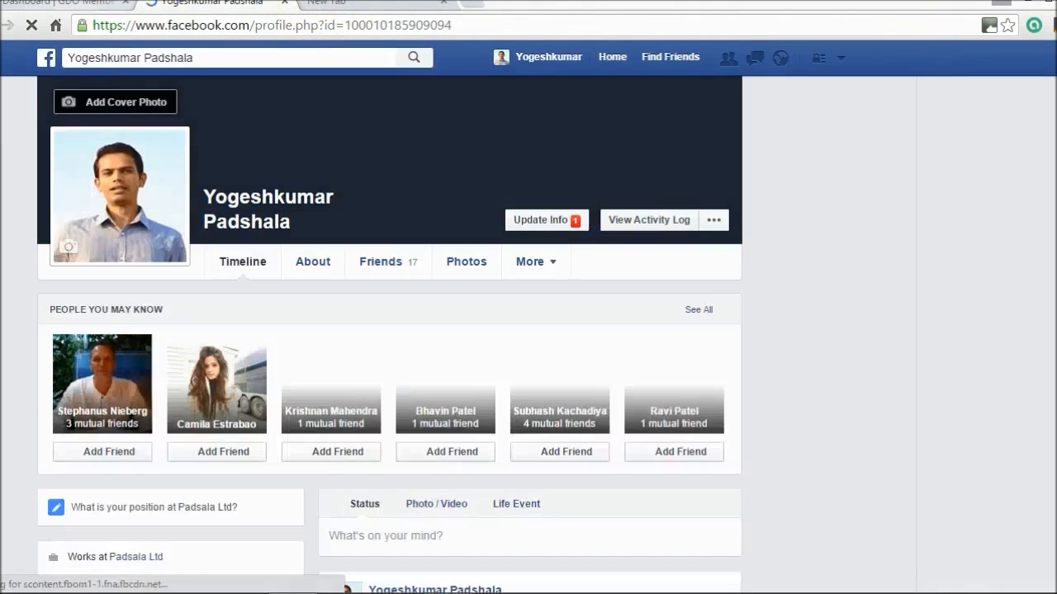
pyautogui.click(57, 3)
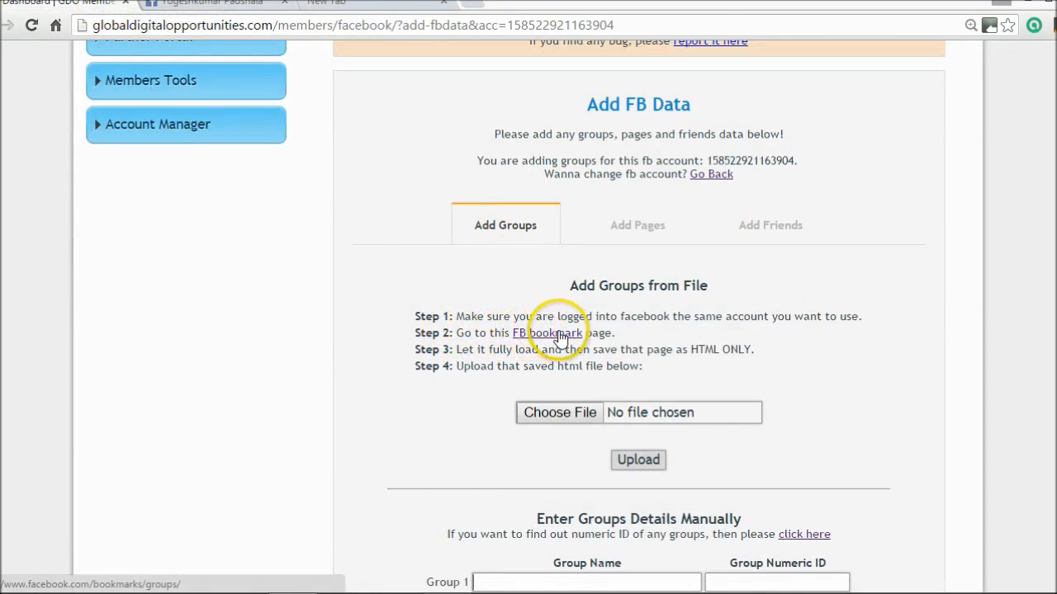
# Step: Open the linked FB bookmark page of groups and save it to the Desktop as Facebook2 in Webpage, HTML Only format
pyautogui.click(532, 337)
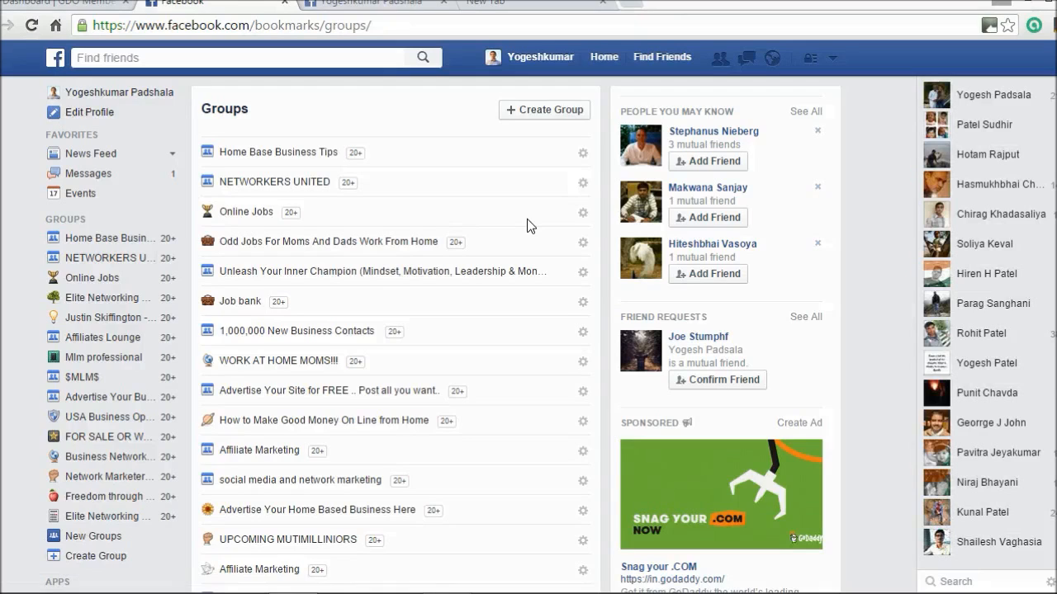
pyautogui.rightClick(25, 168)
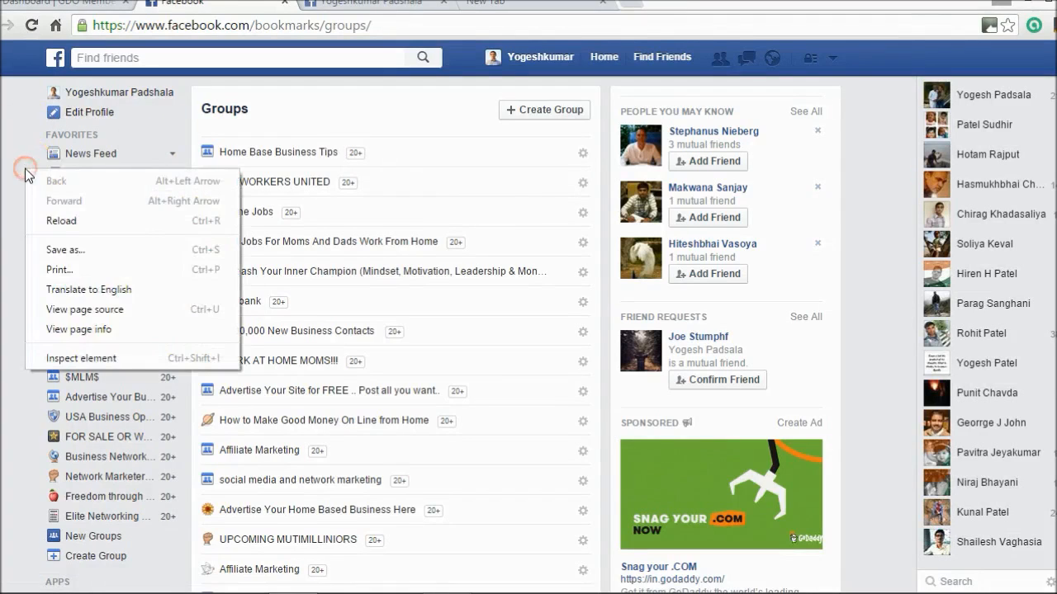
pyautogui.click(60, 251)
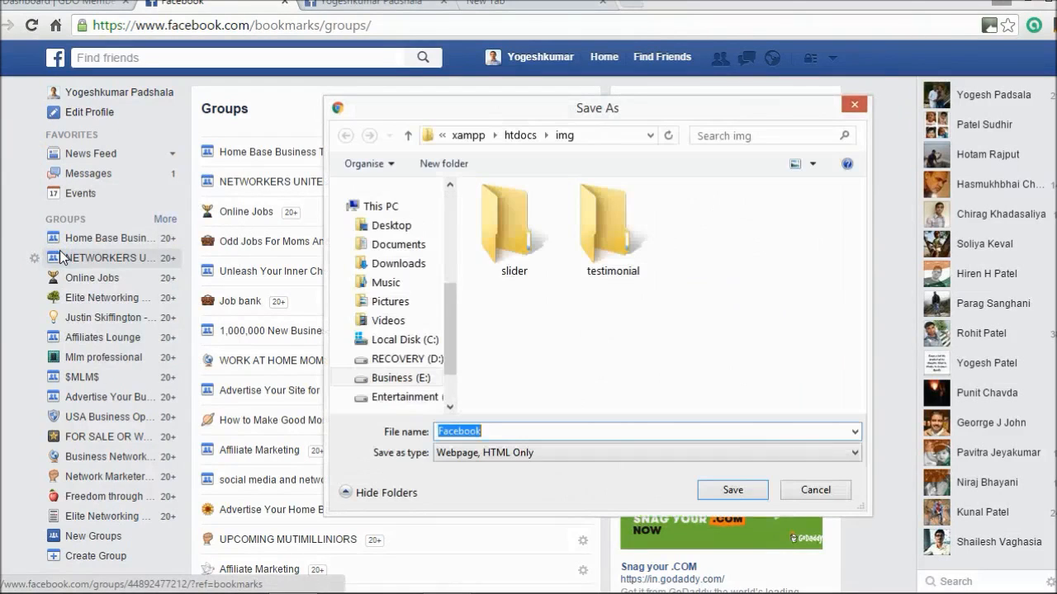
pyautogui.click(390, 226)
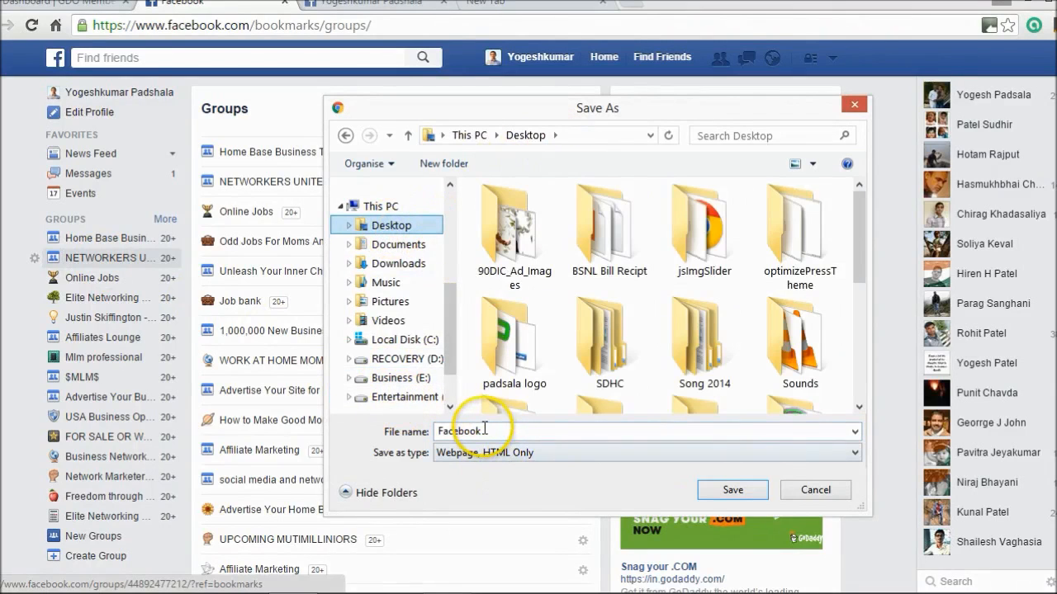
pyautogui.click(471, 453)
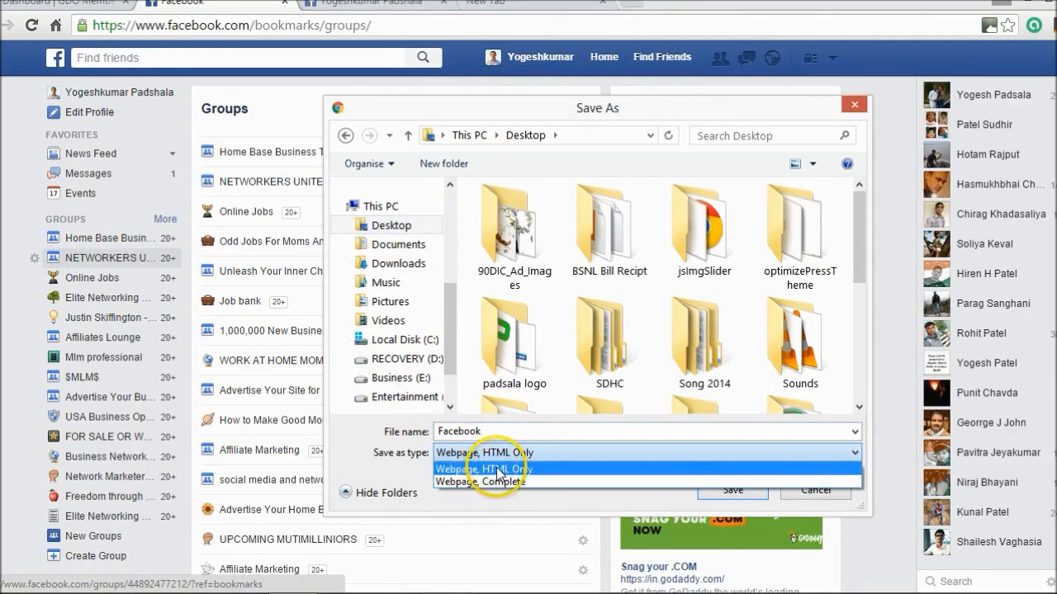
pyautogui.click(496, 469)
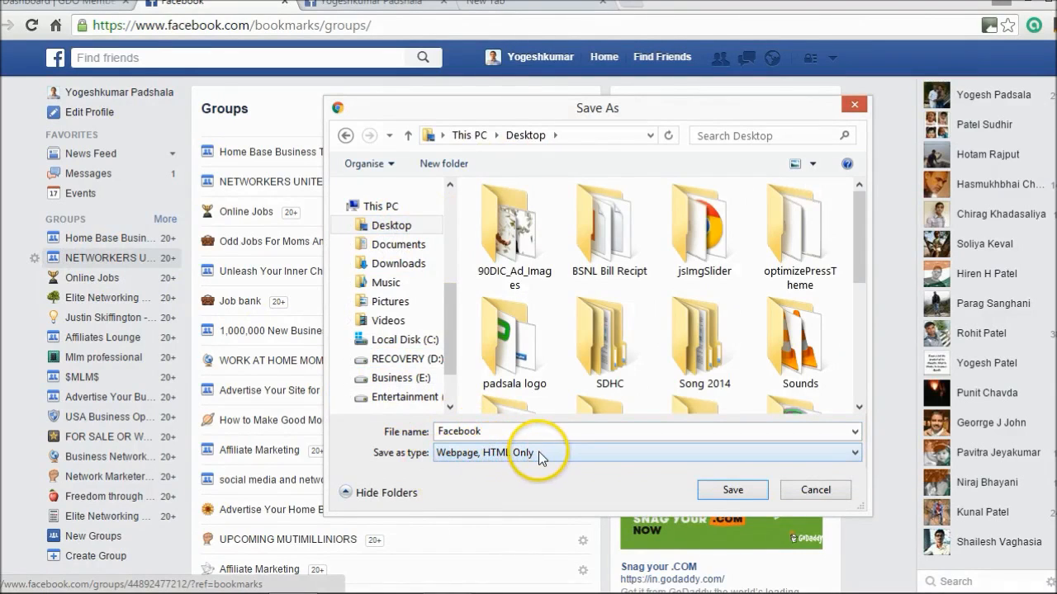
pyautogui.click(733, 490)
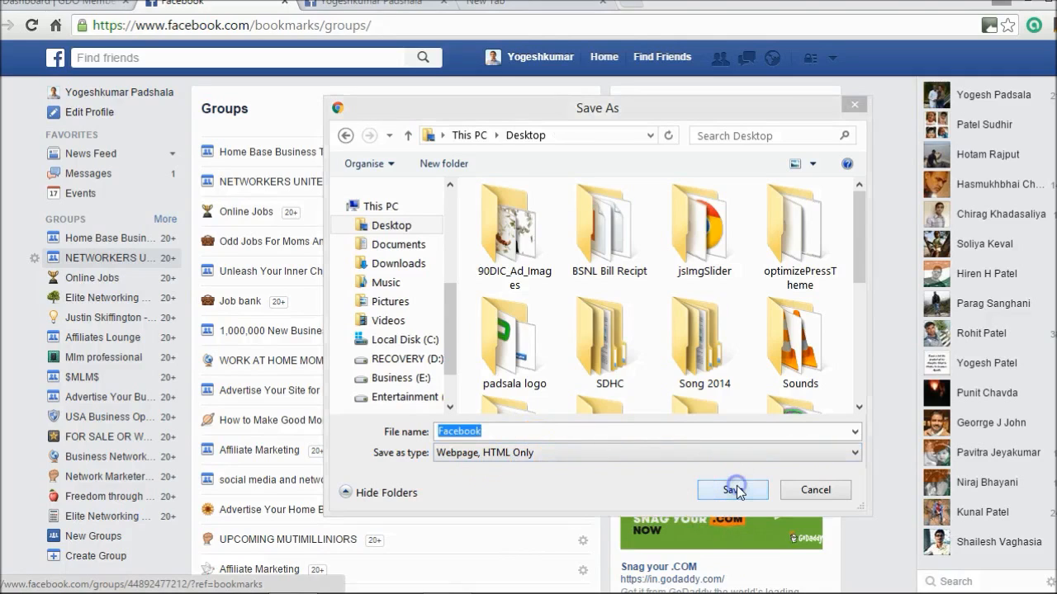
pyautogui.click(645, 304)
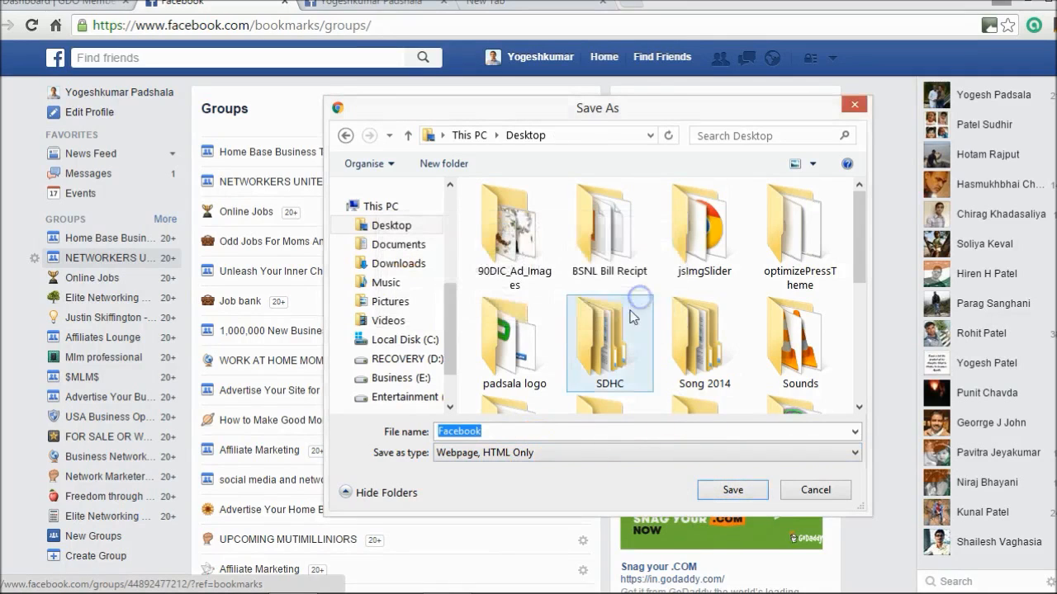
pyautogui.click(519, 429)
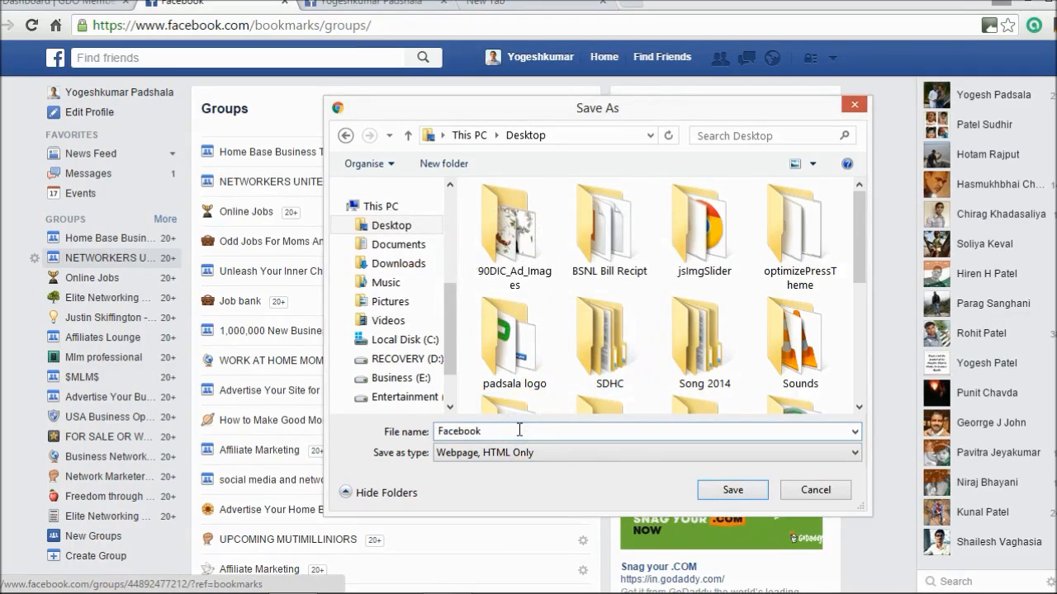
pyautogui.write('2')
pyautogui.click(745, 493)
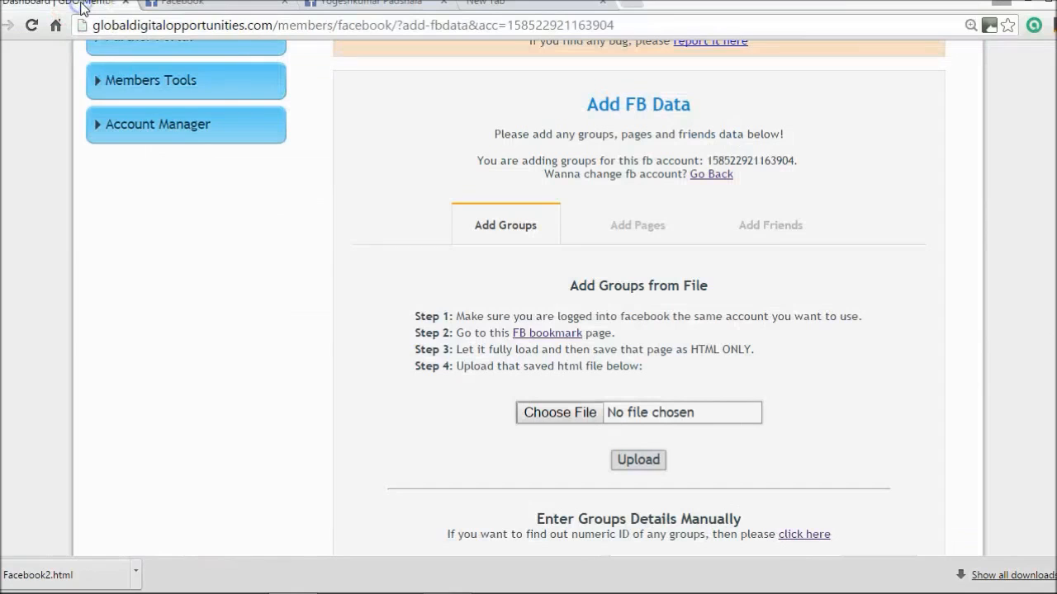
# Step: Upload the Facebook2 file from the Desktop under Add Groups from File on GDO's Add FB Data page
pyautogui.click(80, 5)
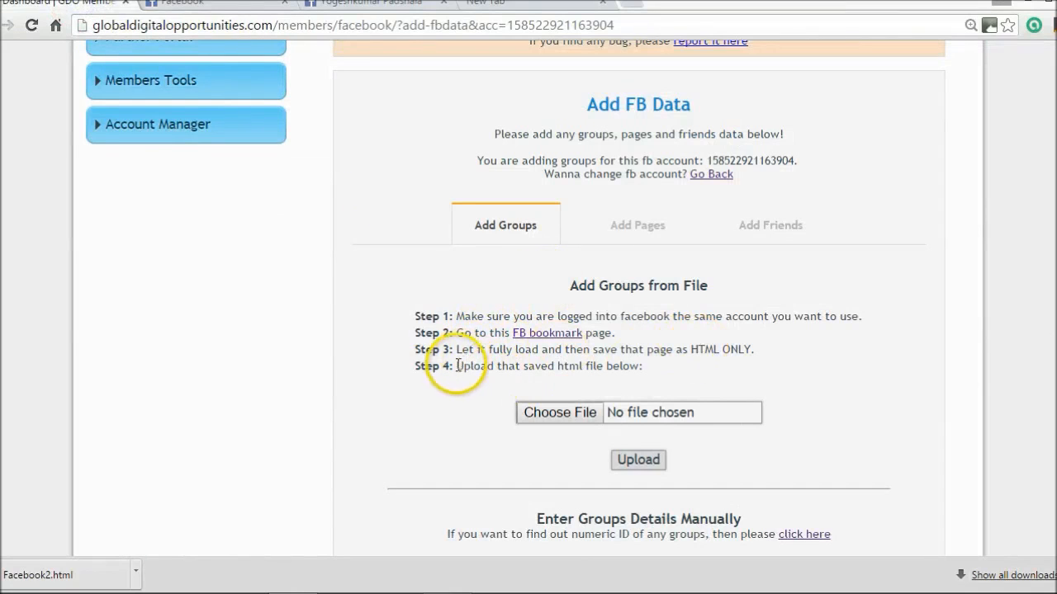
pyautogui.click(554, 417)
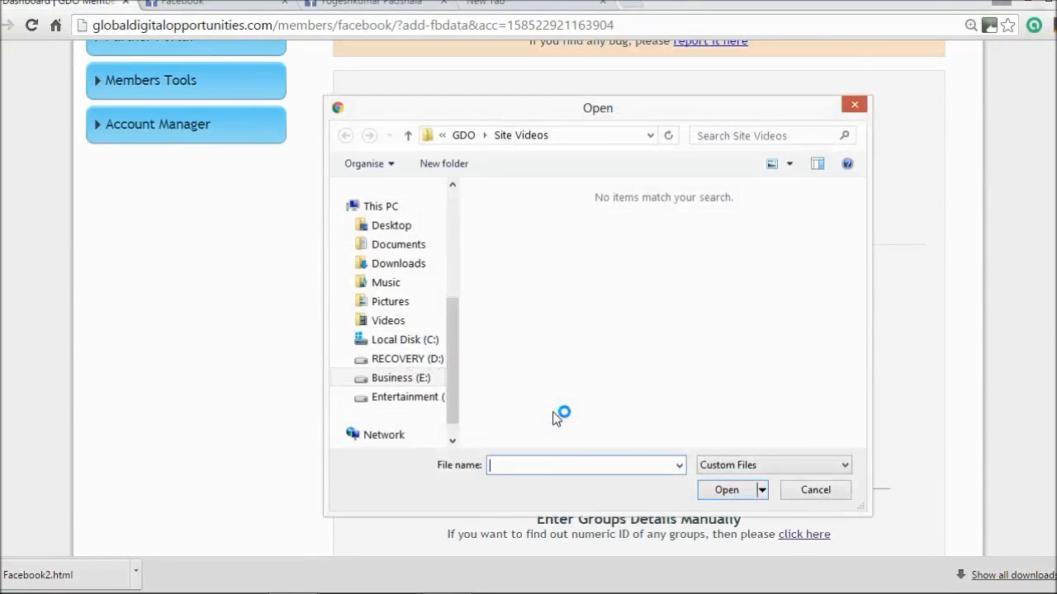
pyautogui.click(379, 206)
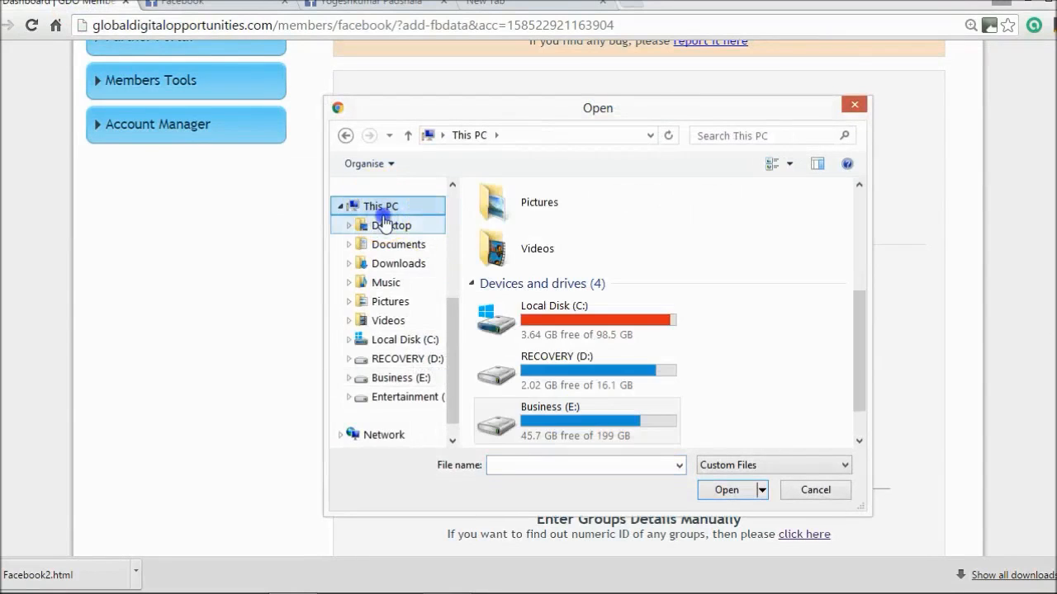
pyautogui.click(384, 223)
pyautogui.click(520, 279)
pyautogui.press('f')
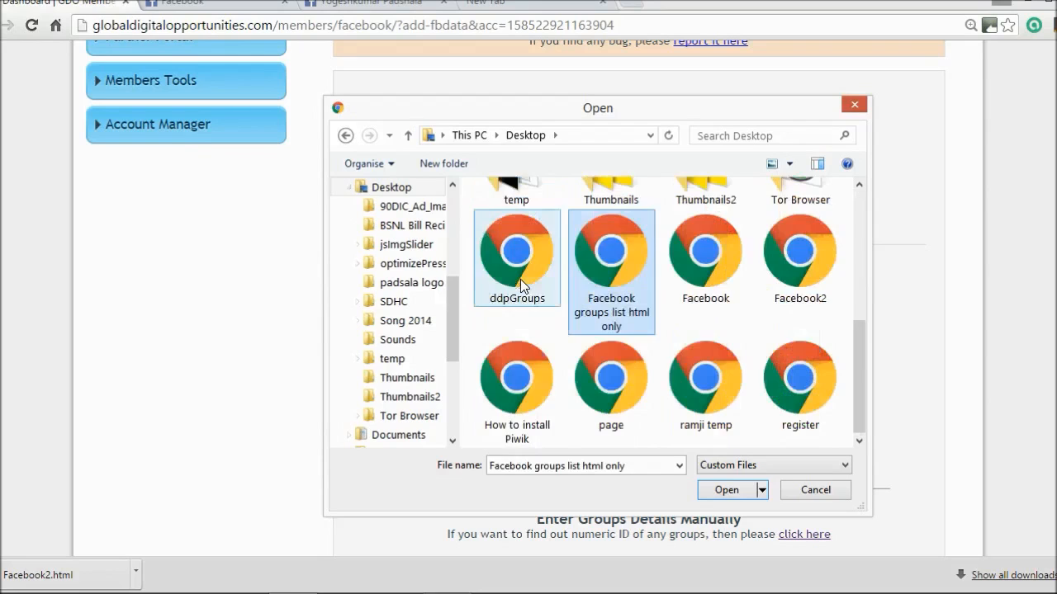
pyautogui.click(778, 286)
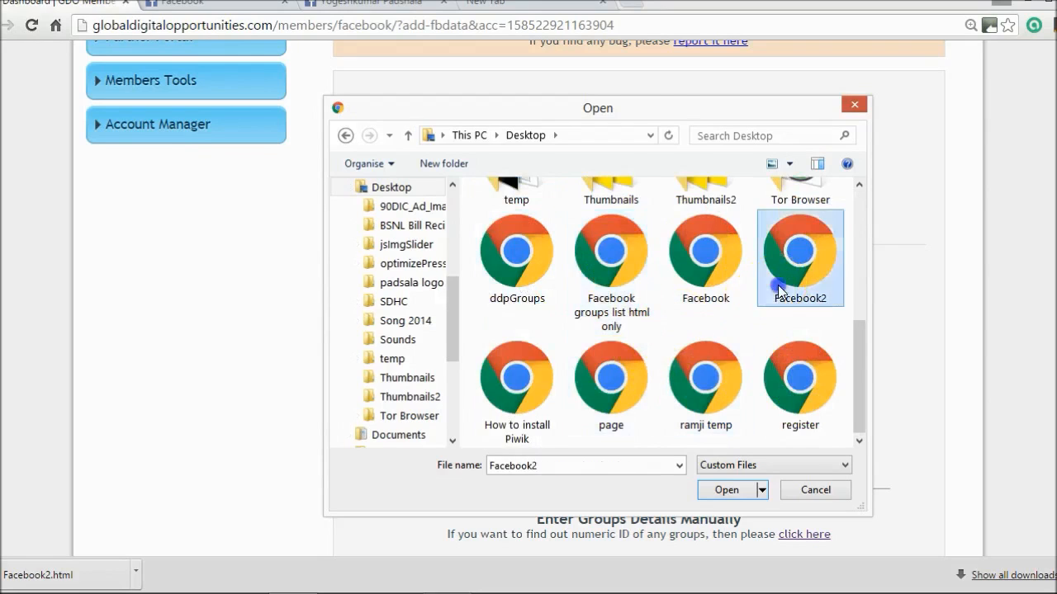
pyautogui.doubleClick(778, 285)
pyautogui.click(637, 459)
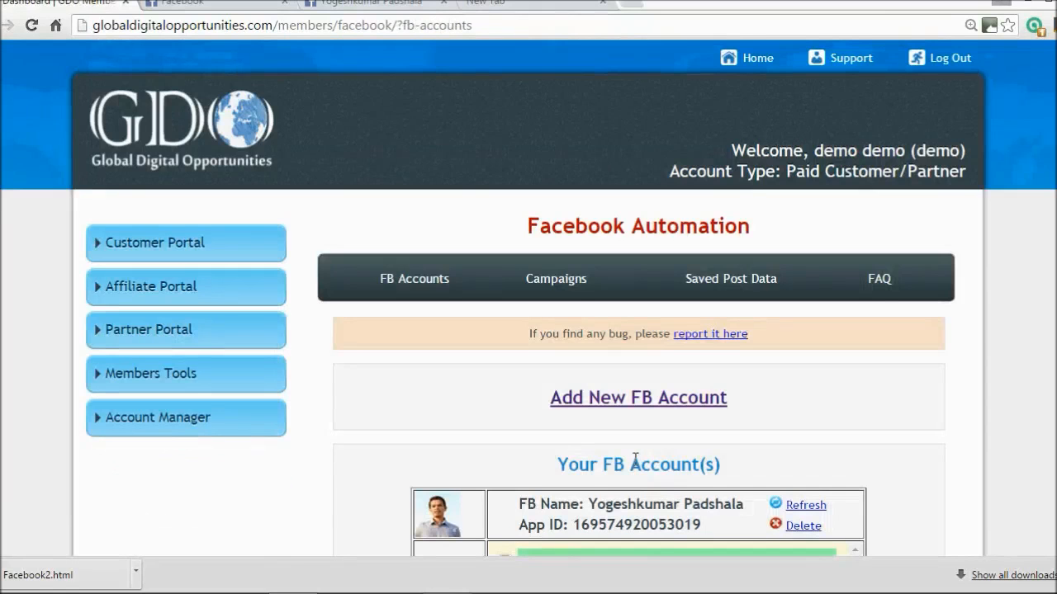
# Step: Review the imported groups list and the group count under Your FB Account(s)
pyautogui.scroll(-4, 635, 460)
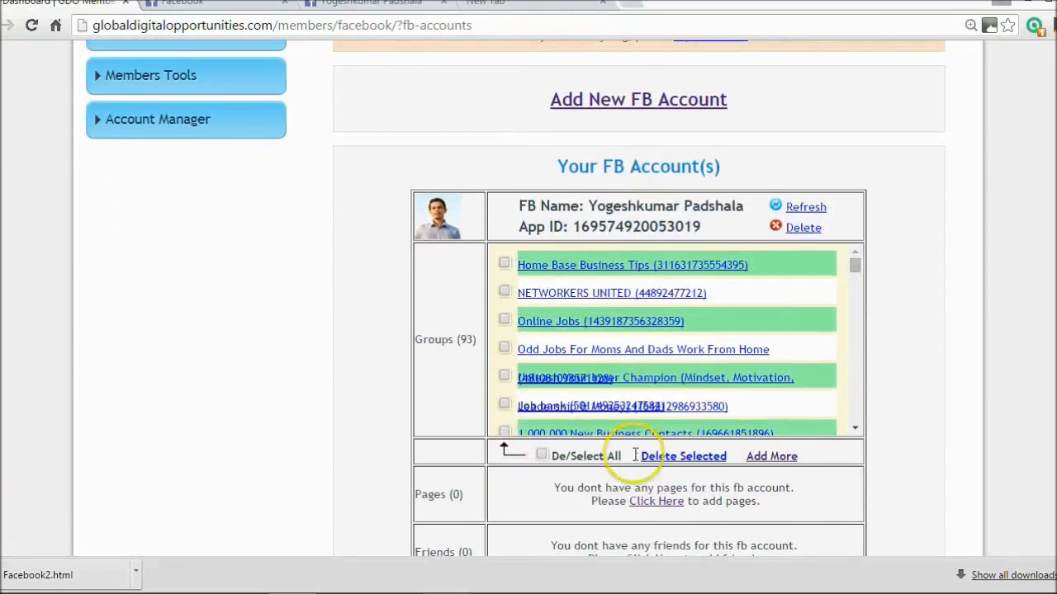
pyautogui.moveTo(855, 265); pyautogui.dragTo(857, 287)
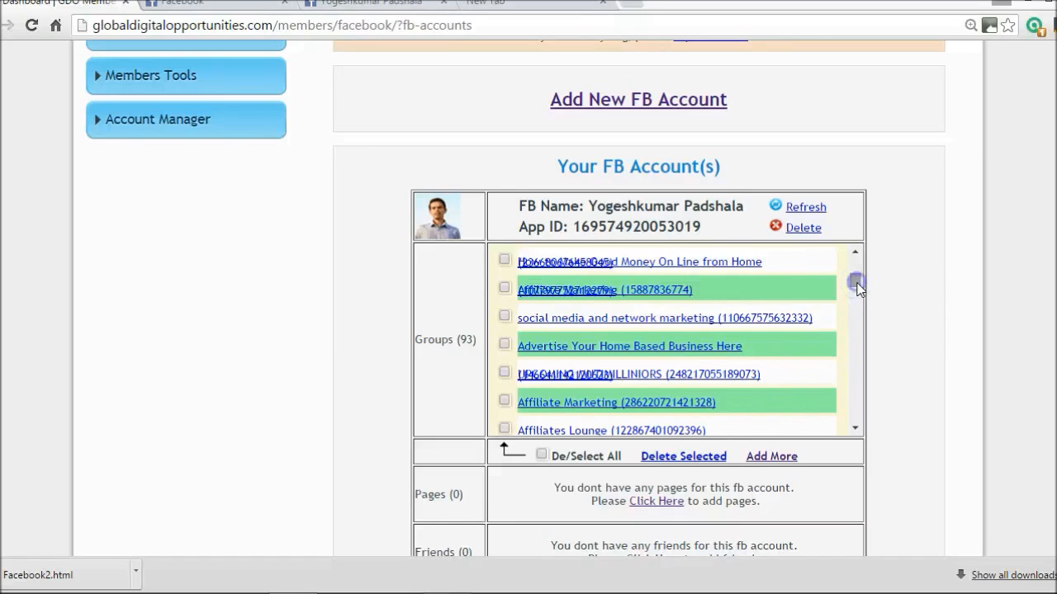
pyautogui.click(848, 275)
pyautogui.moveTo(851, 281); pyautogui.dragTo(851, 258)
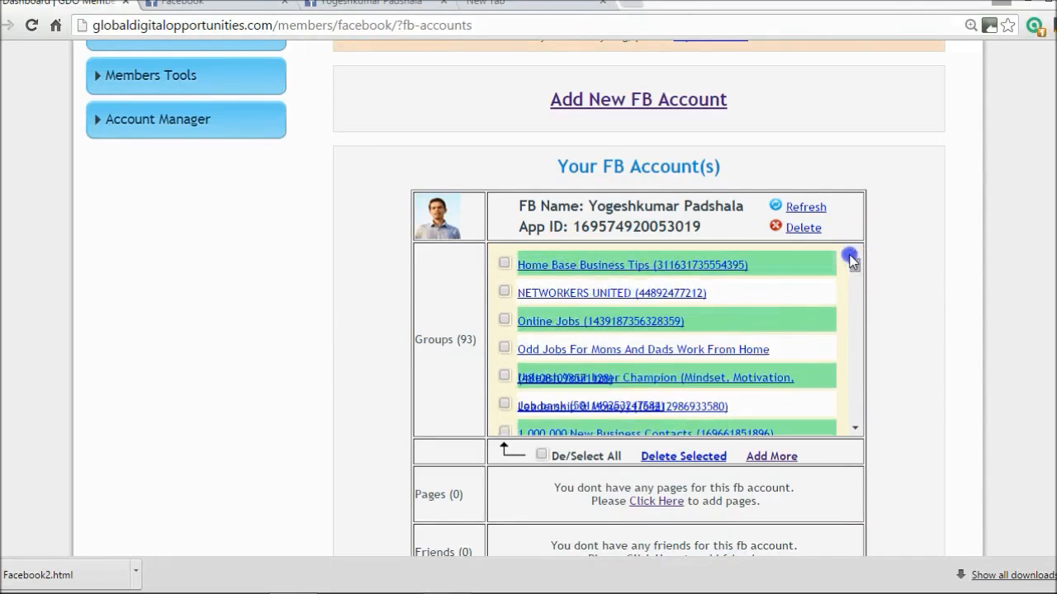
pyautogui.click(465, 339)
pyautogui.moveTo(465, 340); pyautogui.dragTo(475, 338)
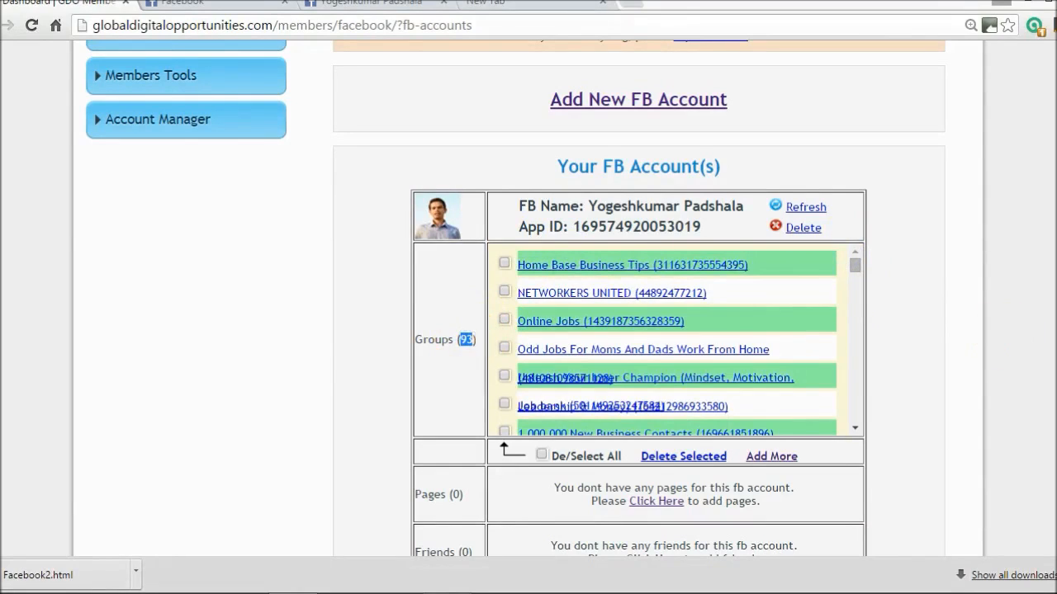
# Step: Start a new campaign in Facebook Automation and name it fbposter-demo
pyautogui.scroll(2, 638, 330)
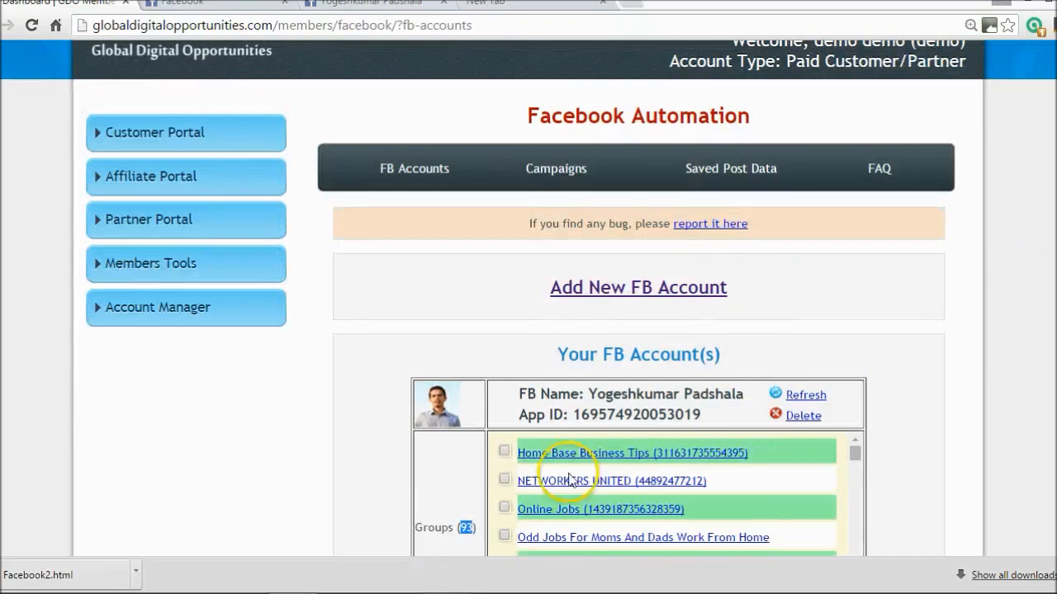
pyautogui.click(545, 169)
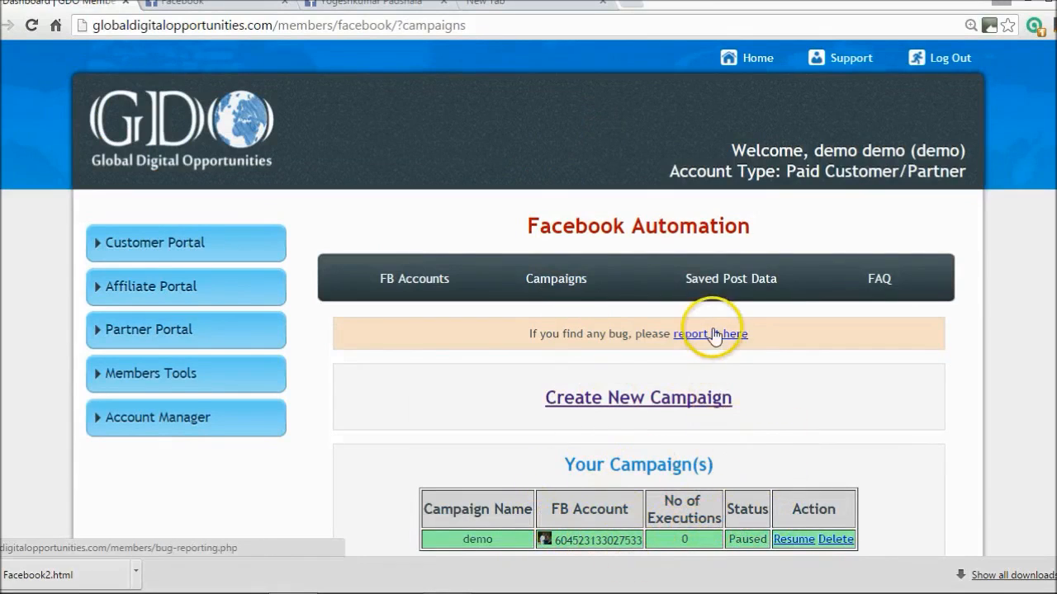
pyautogui.click(601, 402)
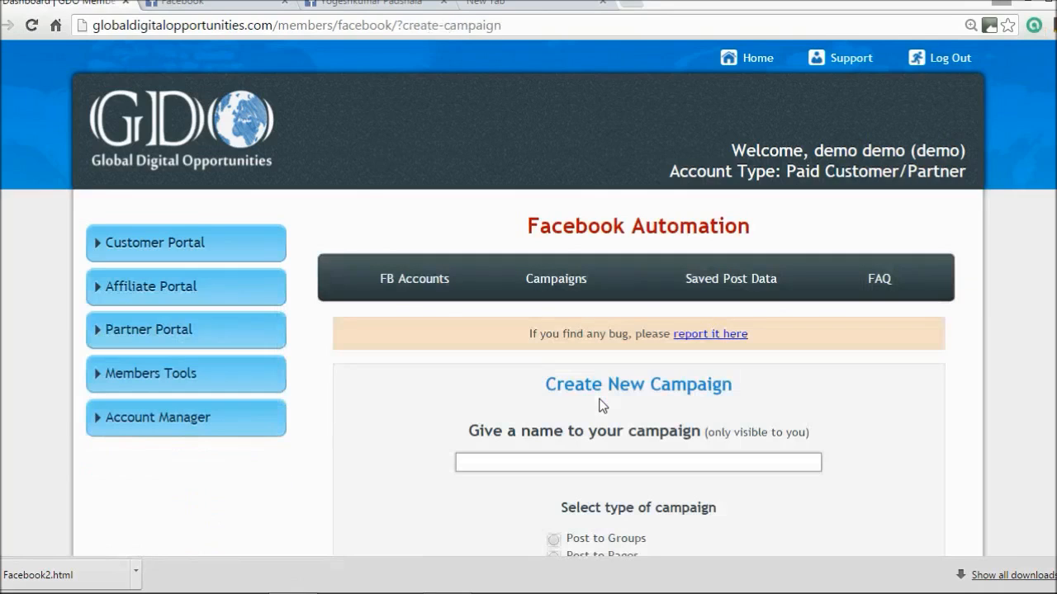
pyautogui.scroll(-3, 601, 402)
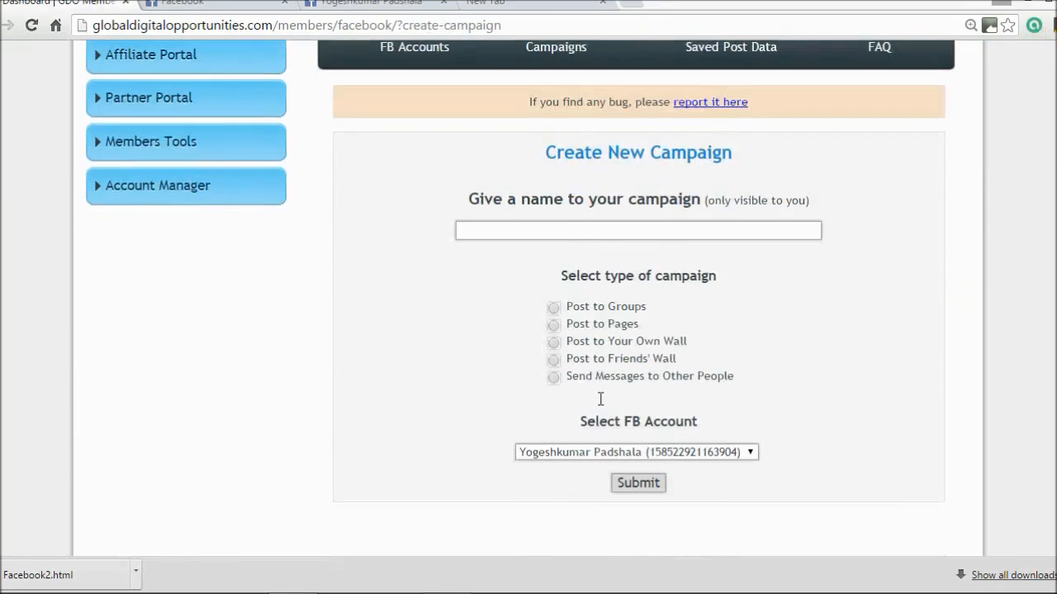
pyautogui.click(577, 232)
pyautogui.write('fbposter')
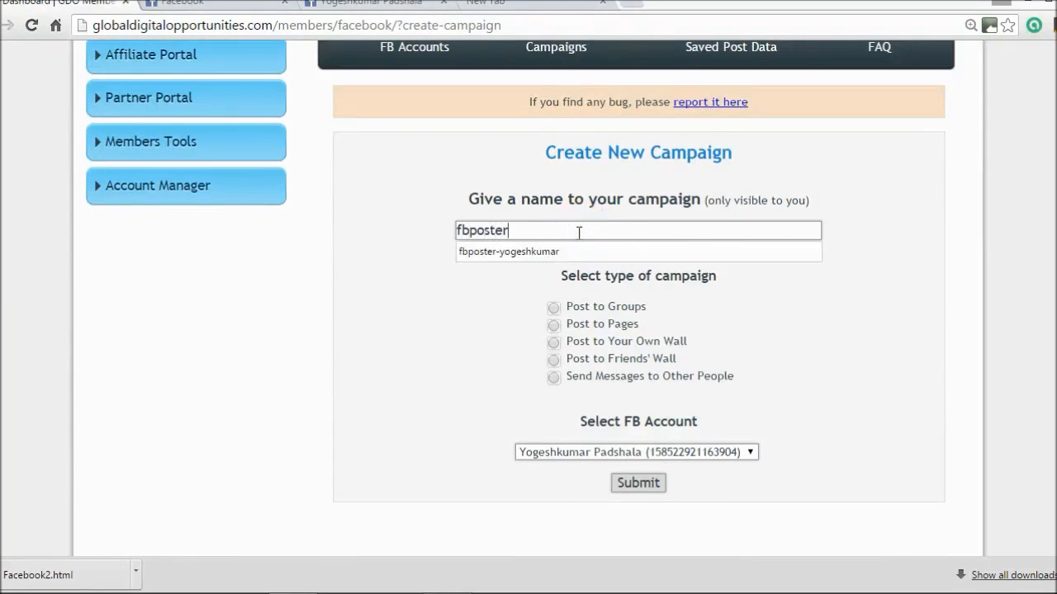
pyautogui.write('-demo')
# Step: Set the campaign type to Post to Groups and check the available choices for the FB account
pyautogui.click(554, 308)
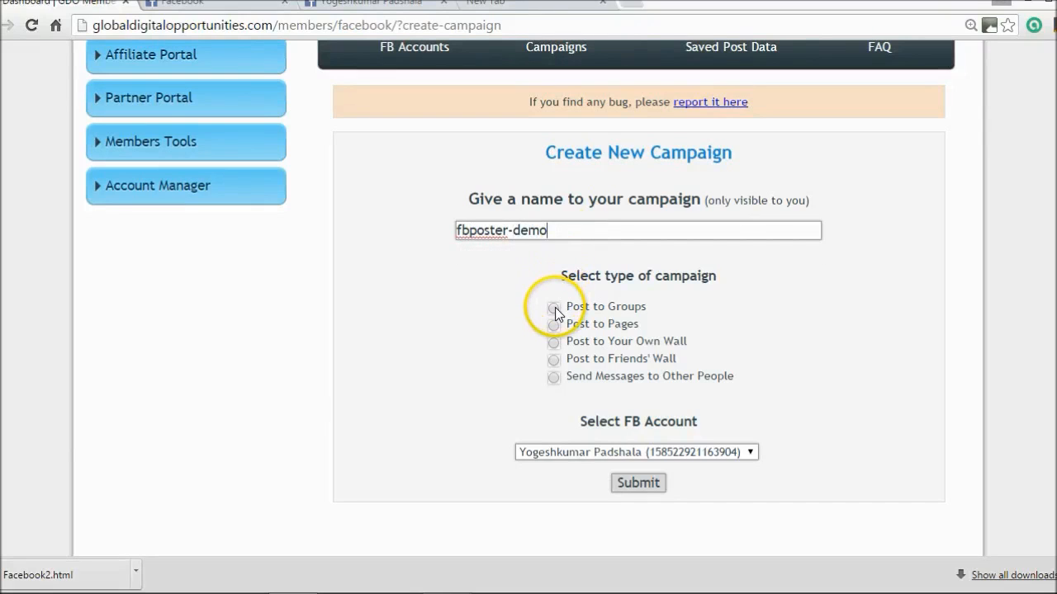
pyautogui.click(599, 308)
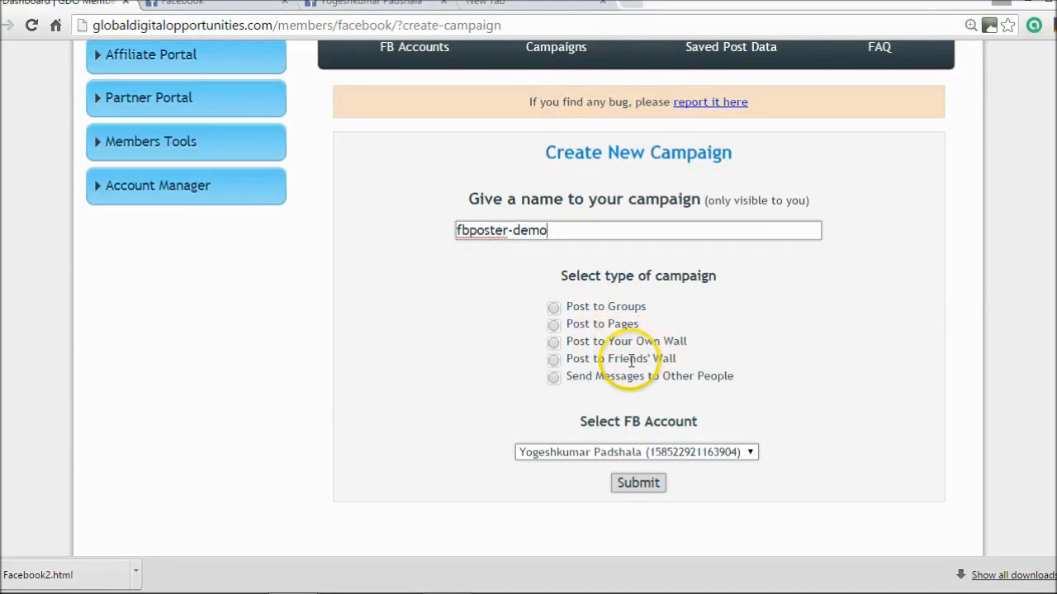
pyautogui.click(553, 307)
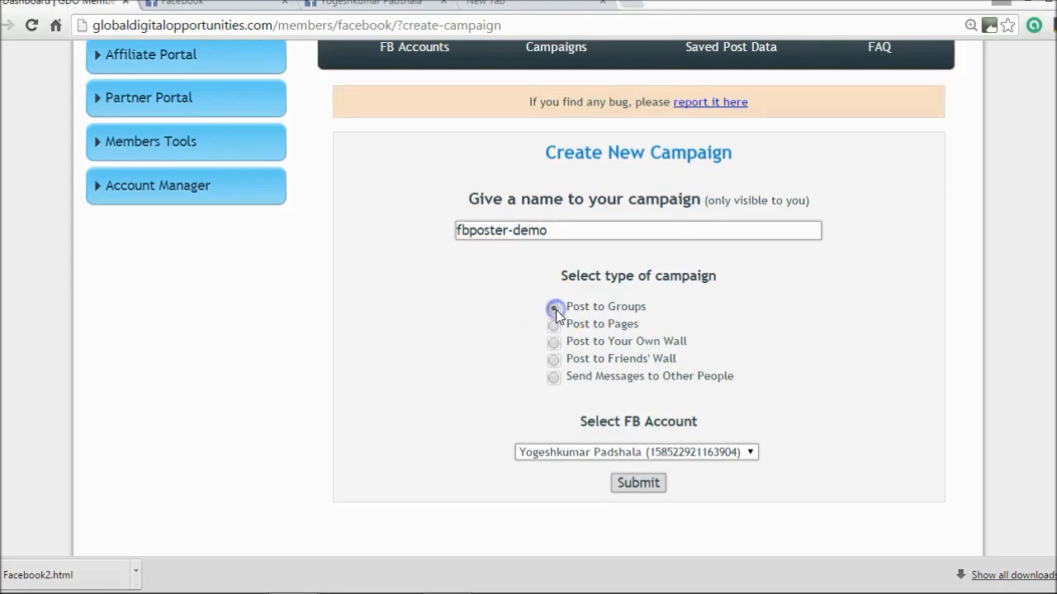
pyautogui.click(627, 452)
pyautogui.click(627, 453)
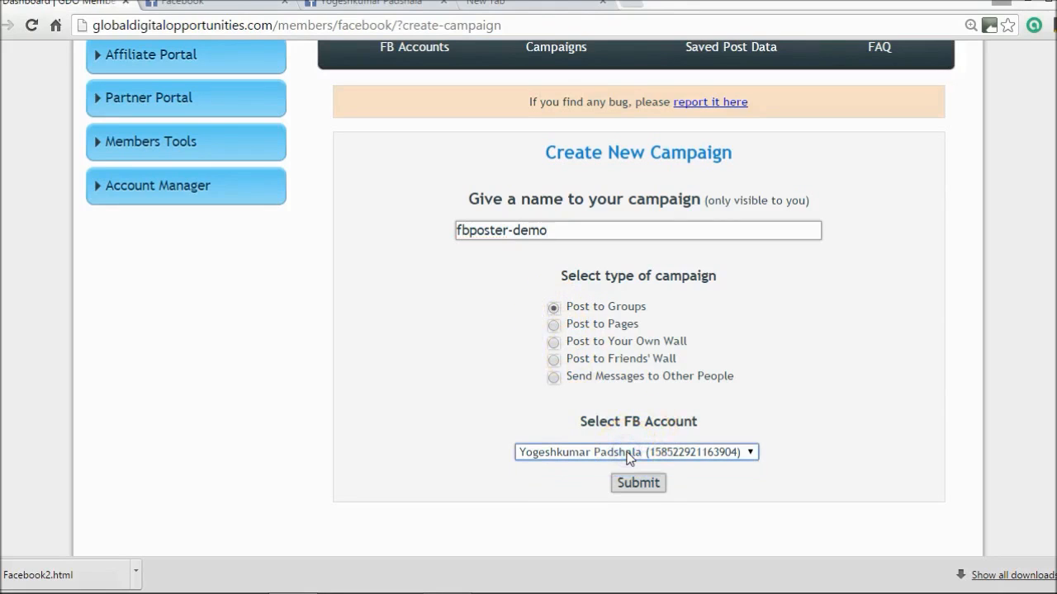
pyautogui.click(627, 453)
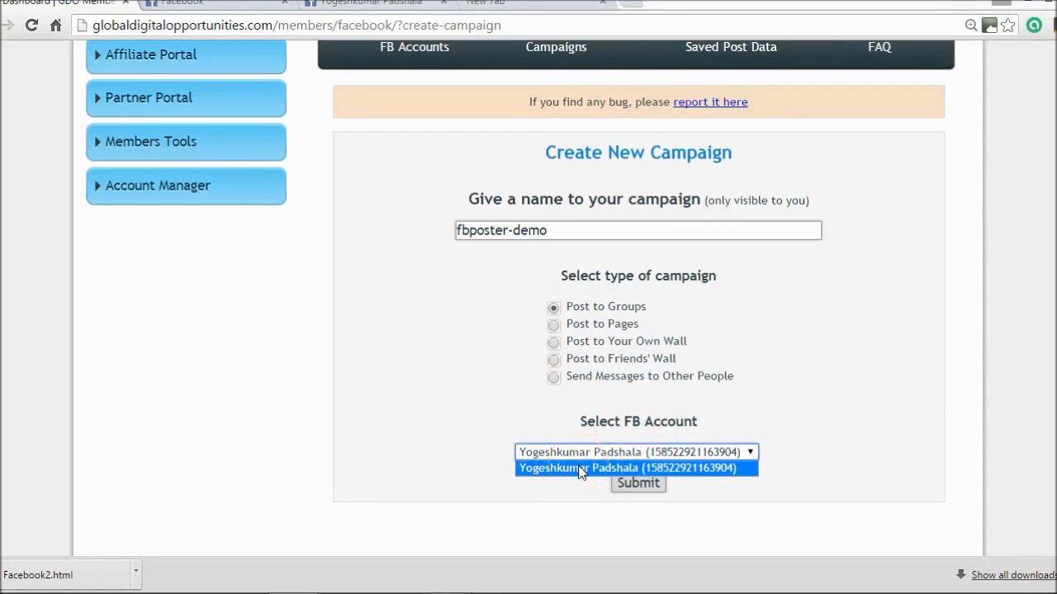
pyautogui.click(469, 436)
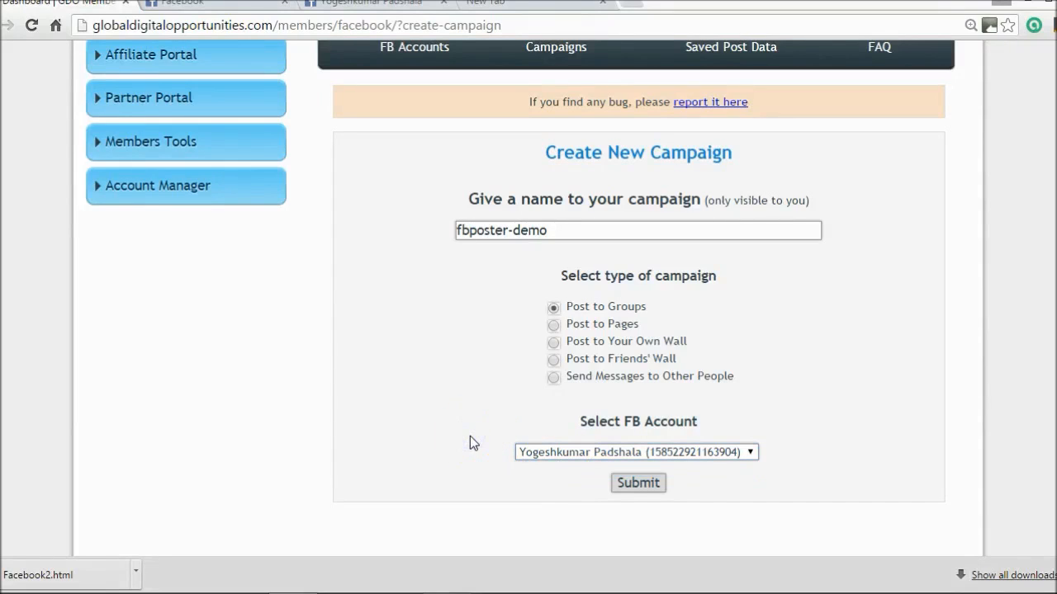
# Step: Choose the connected FB account for the fbposter-demo campaign and submit the campaign form
pyautogui.click(542, 451)
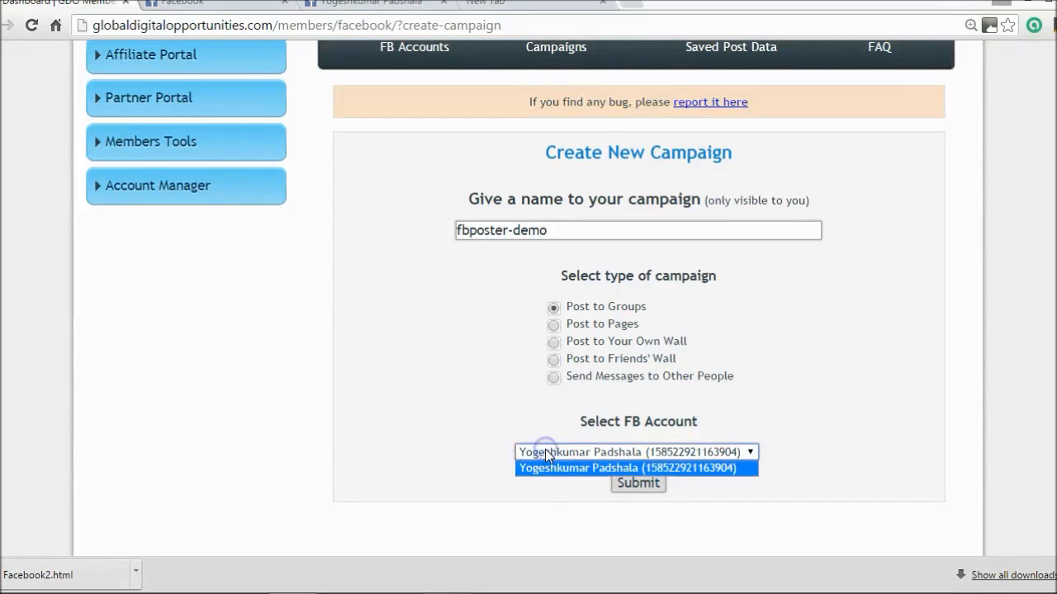
pyautogui.click(600, 468)
pyautogui.click(628, 487)
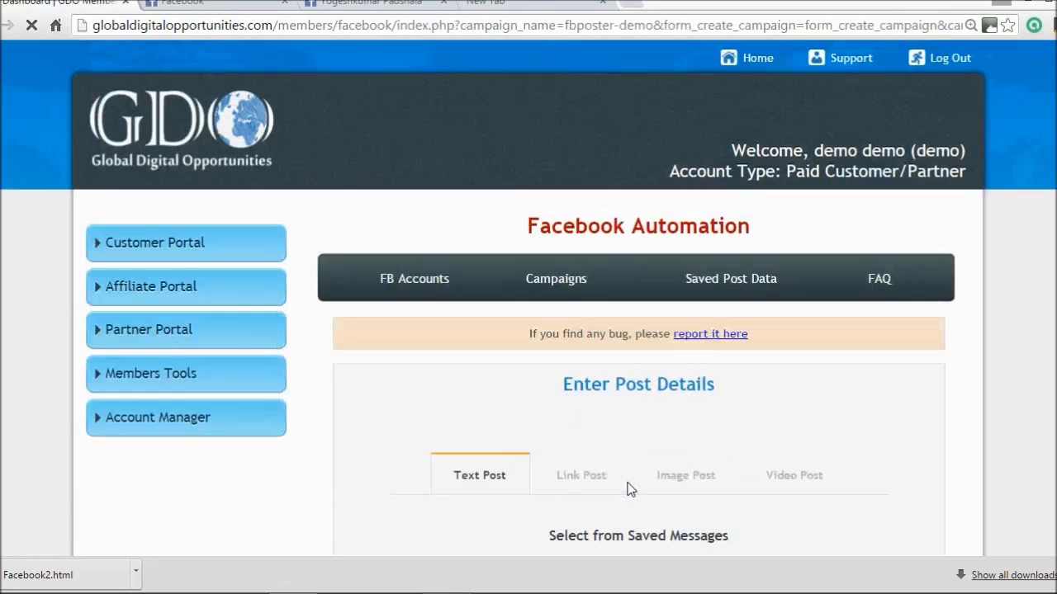
# Step: Look through the Link, Image and Video Post options under Enter Post Details and return to Link Post
pyautogui.scroll(-3, 628, 488)
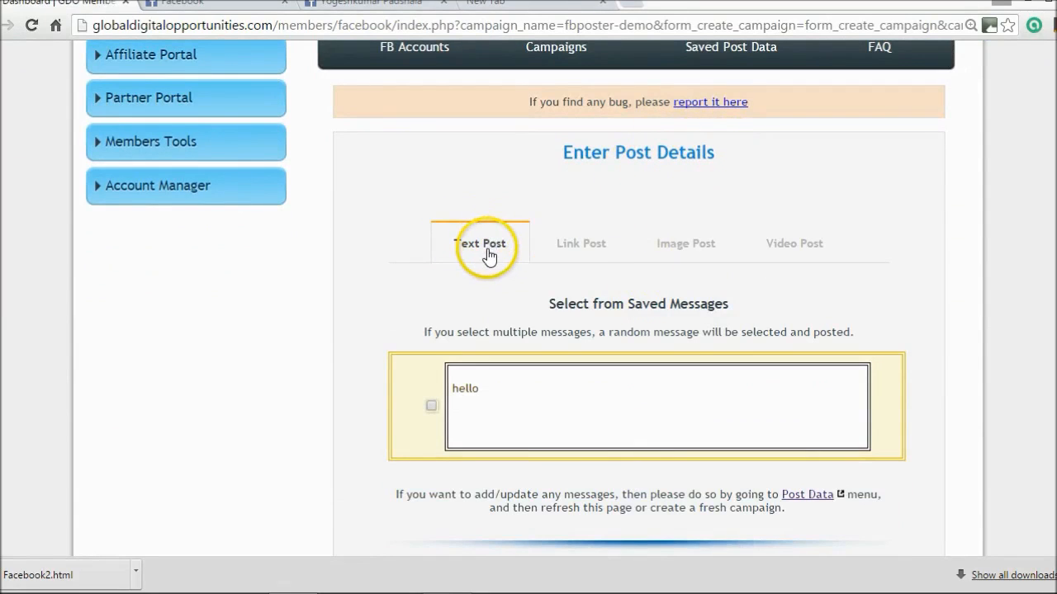
pyautogui.click(553, 250)
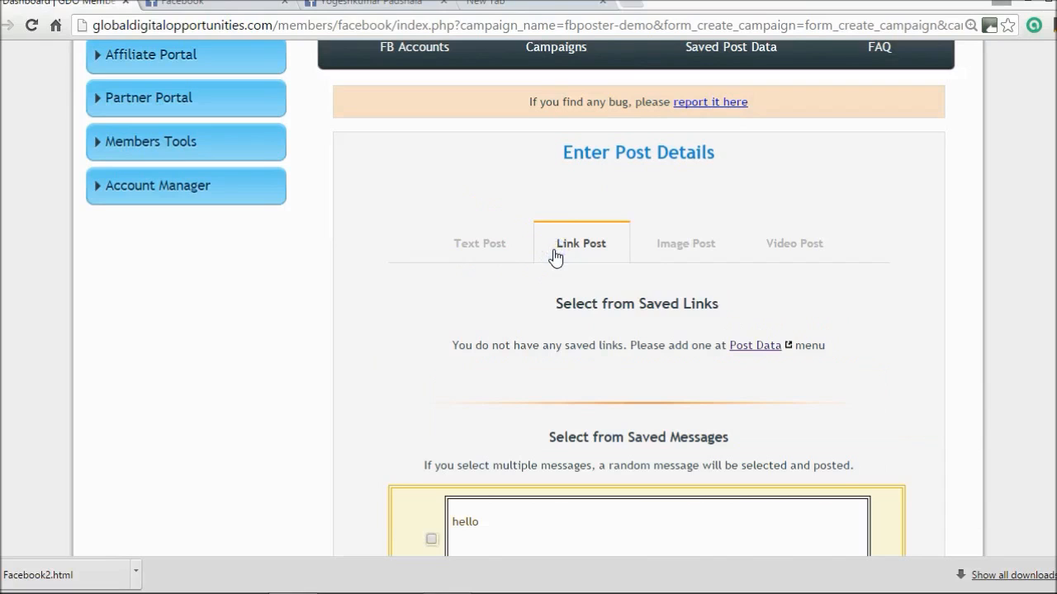
pyautogui.click(680, 246)
pyautogui.click(784, 248)
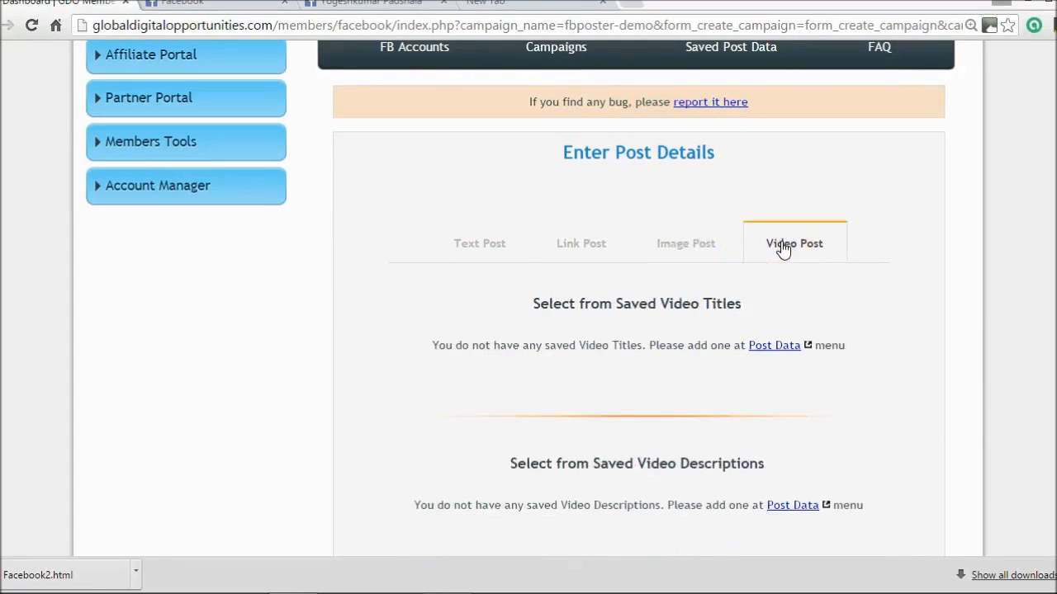
pyautogui.click(564, 244)
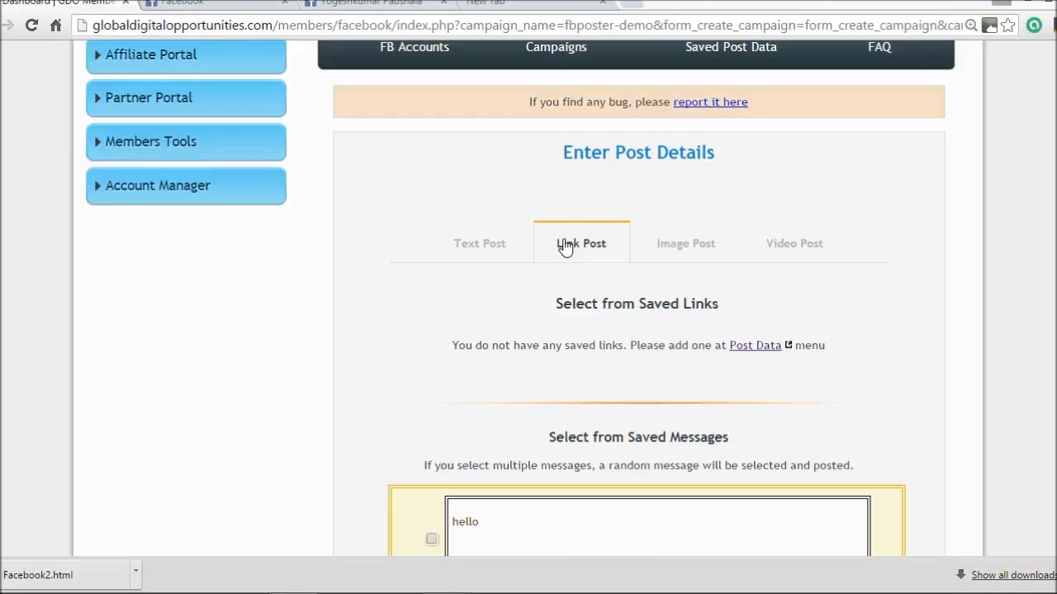
pyautogui.click(996, 200)
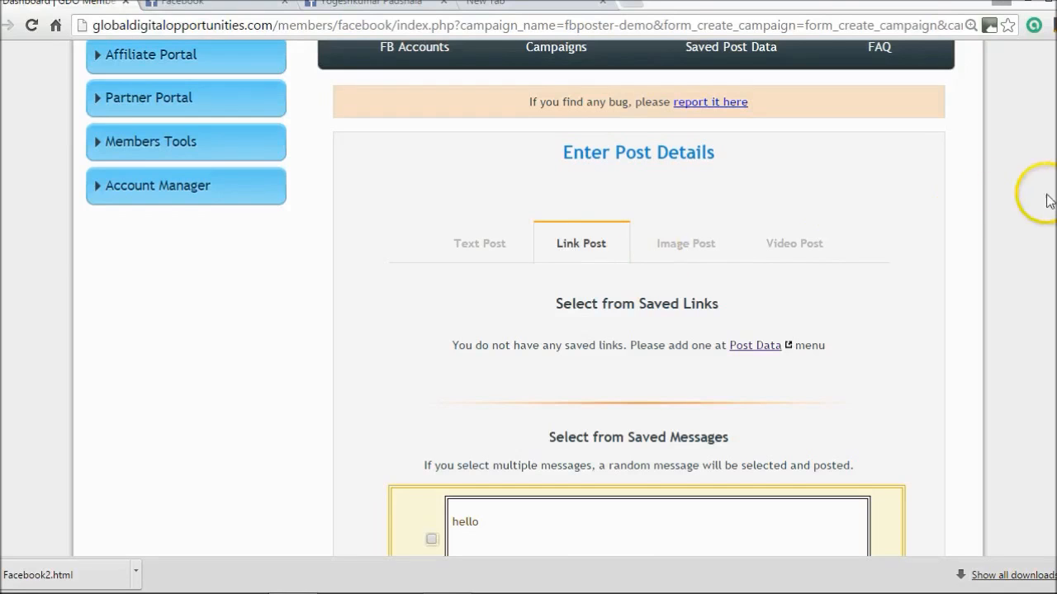
# Step: Examine the link post's sections for saved links, messages, link titles, descriptions, captions and images
pyautogui.scroll(-6, 647, 297)
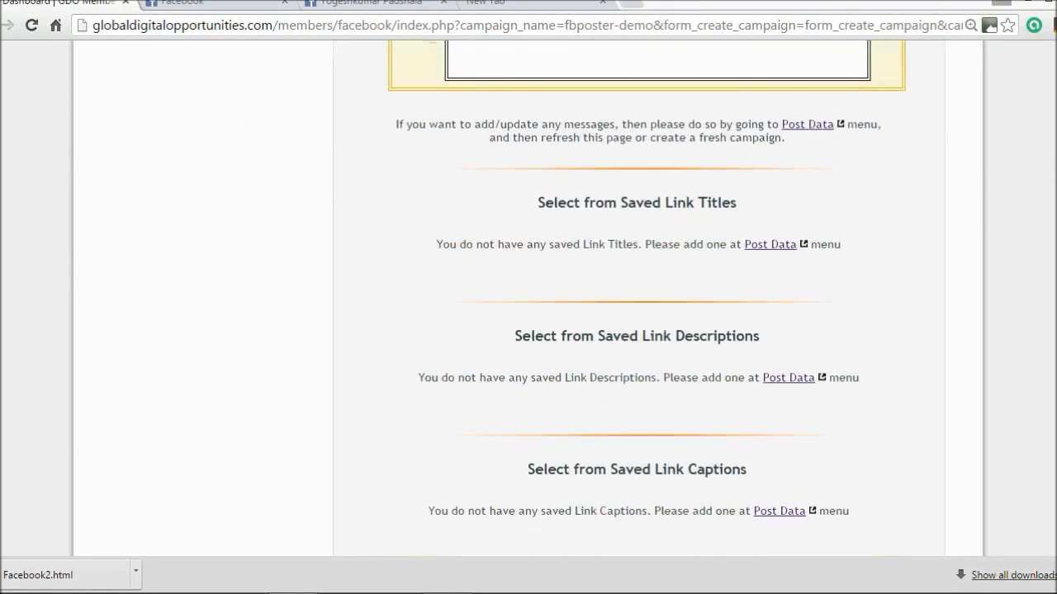
pyautogui.scroll(-1, 647, 297)
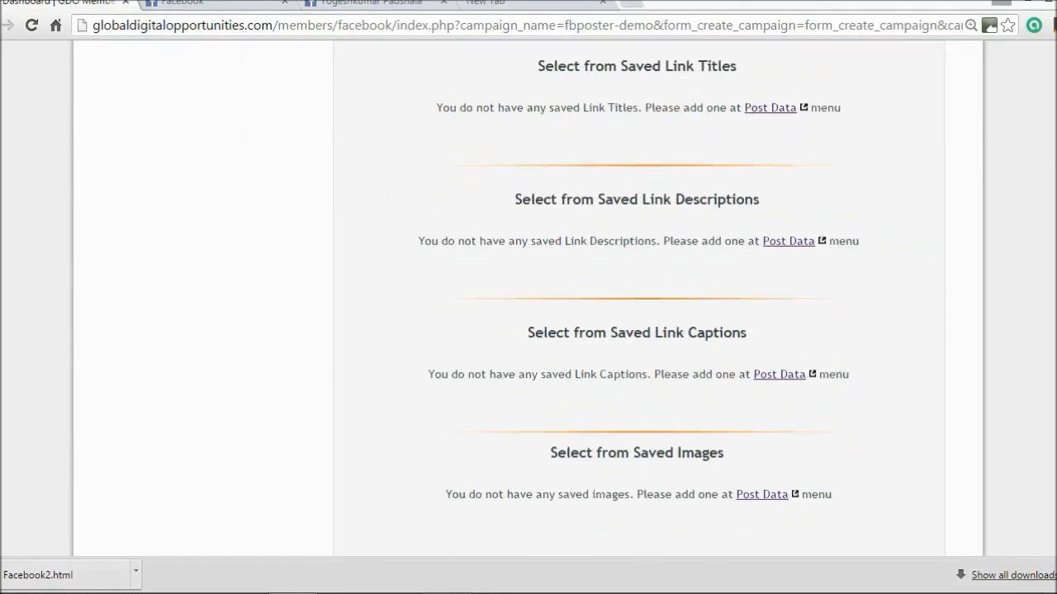
pyautogui.scroll(6, 647, 297)
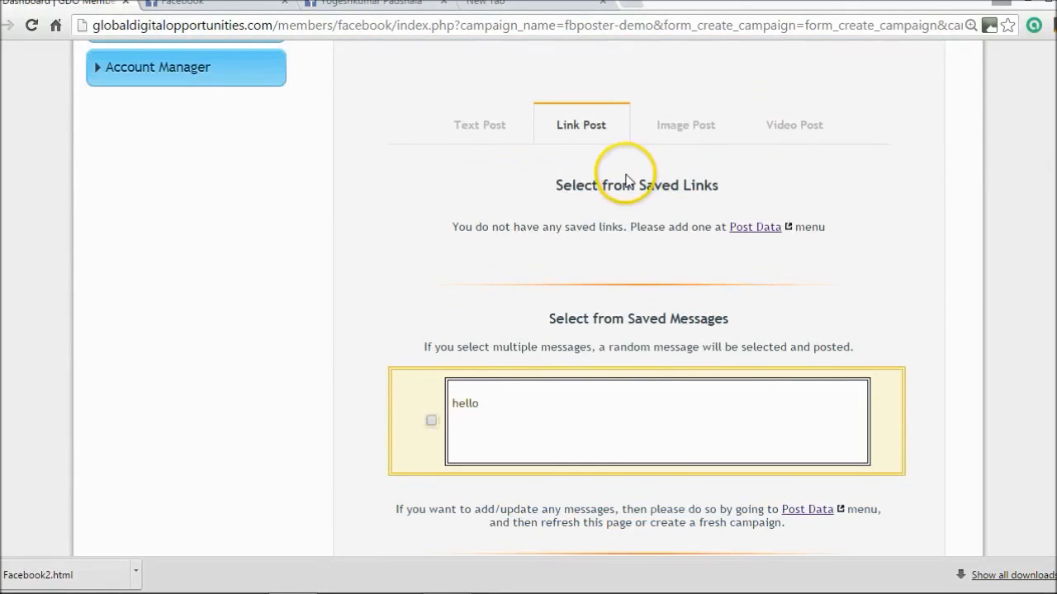
pyautogui.scroll(-8, 686, 211)
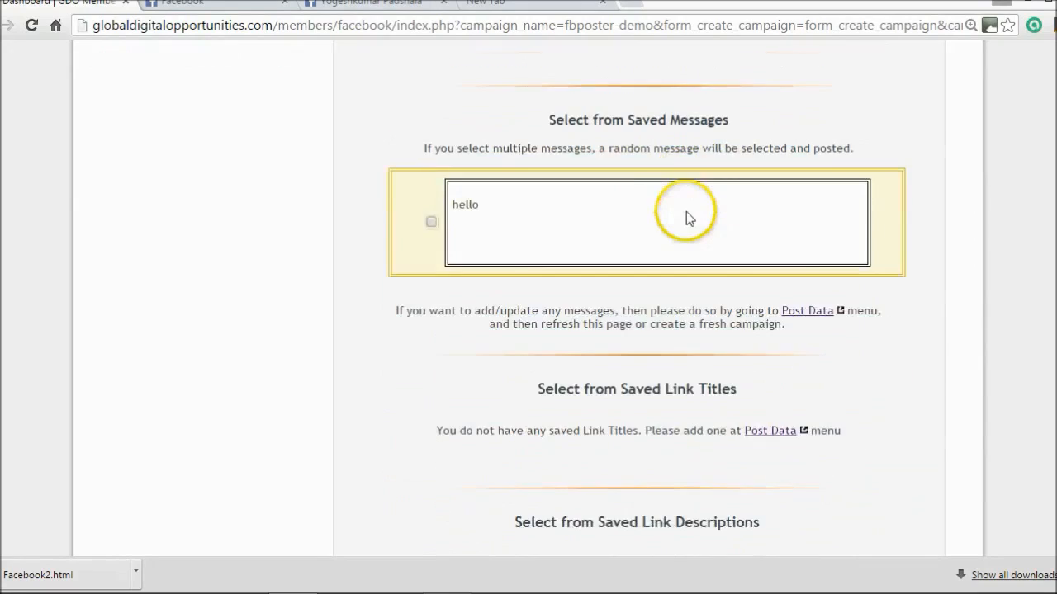
pyautogui.scroll(-1, 686, 211)
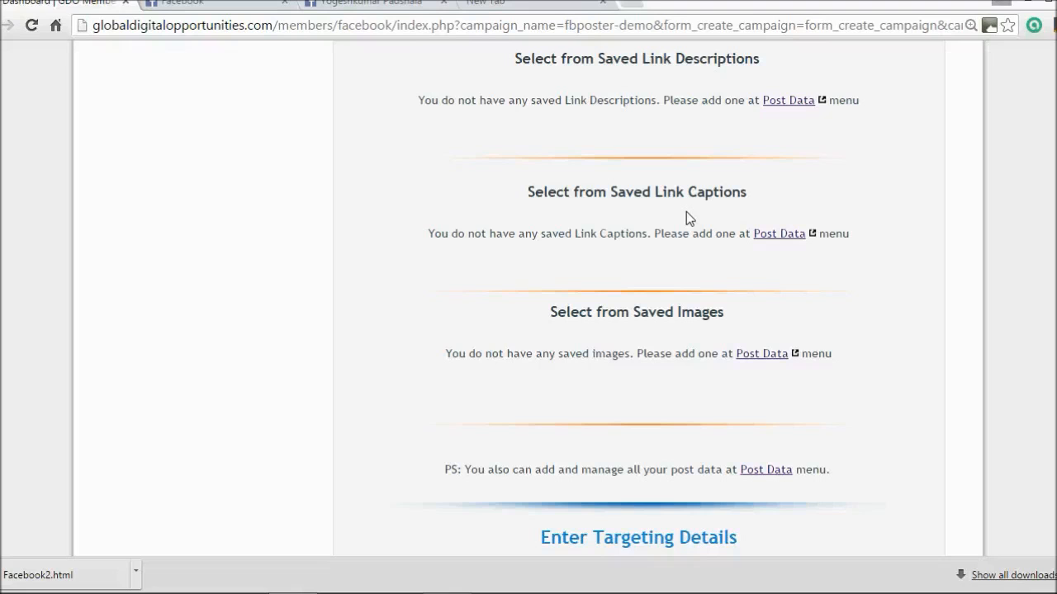
pyautogui.scroll(-1, 686, 213)
pyautogui.scroll(2, 686, 213)
pyautogui.scroll(8, 686, 218)
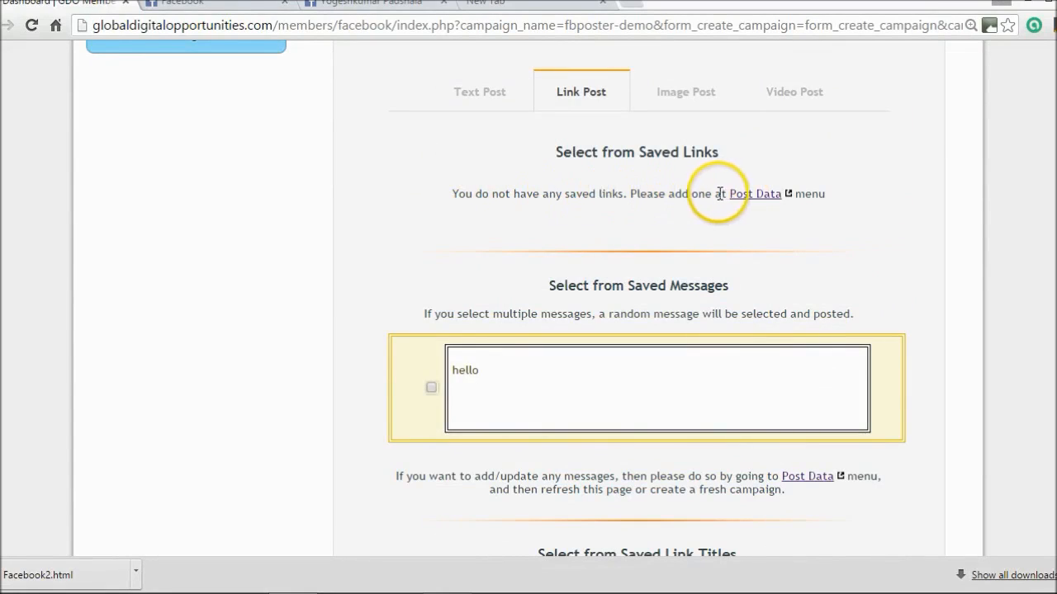
pyautogui.scroll(5, 1002, 196)
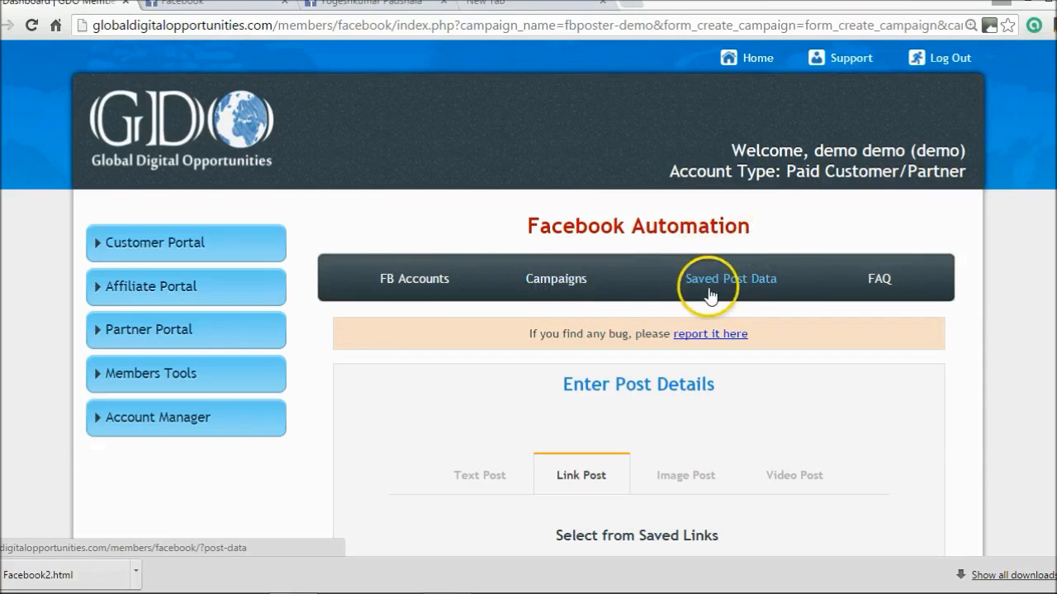
# Step: Open the Post Data page from the Saved Links section and save a new message reading "good morning"
pyautogui.scroll(-1, 528, 330)
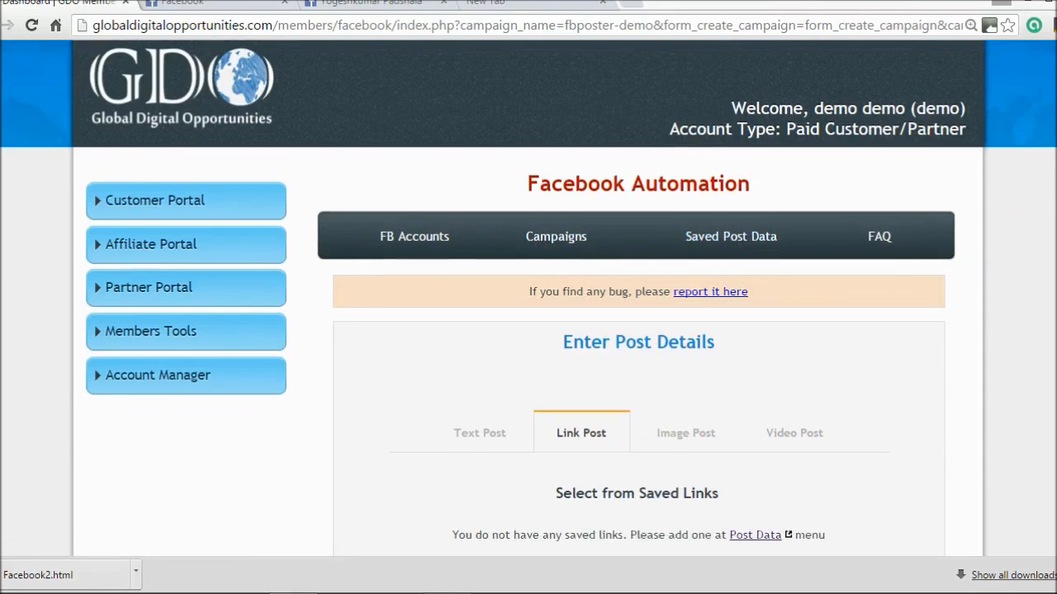
pyautogui.scroll(-5, 529, 331)
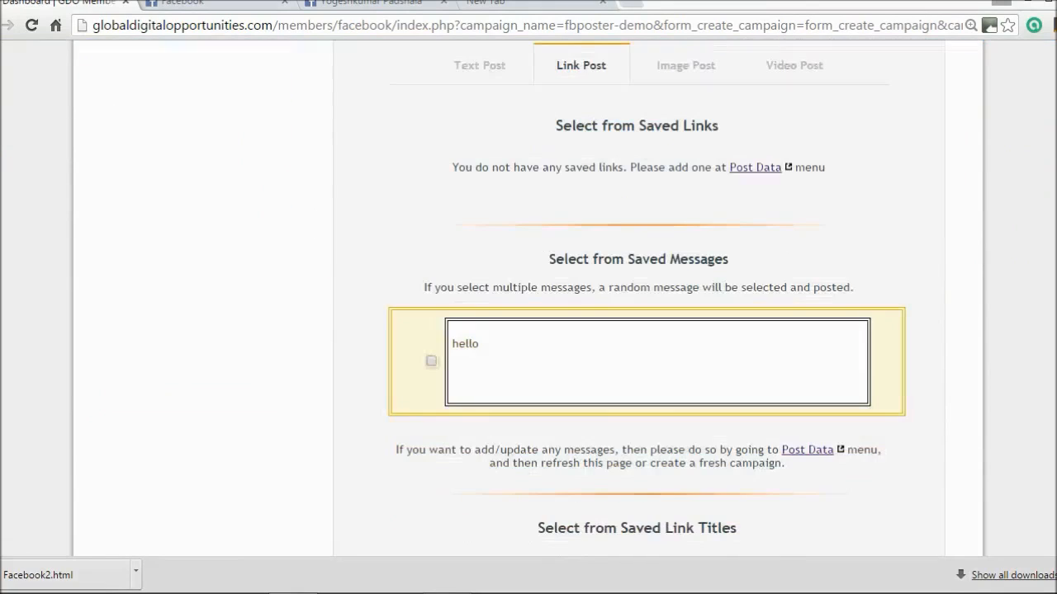
pyautogui.click(750, 167)
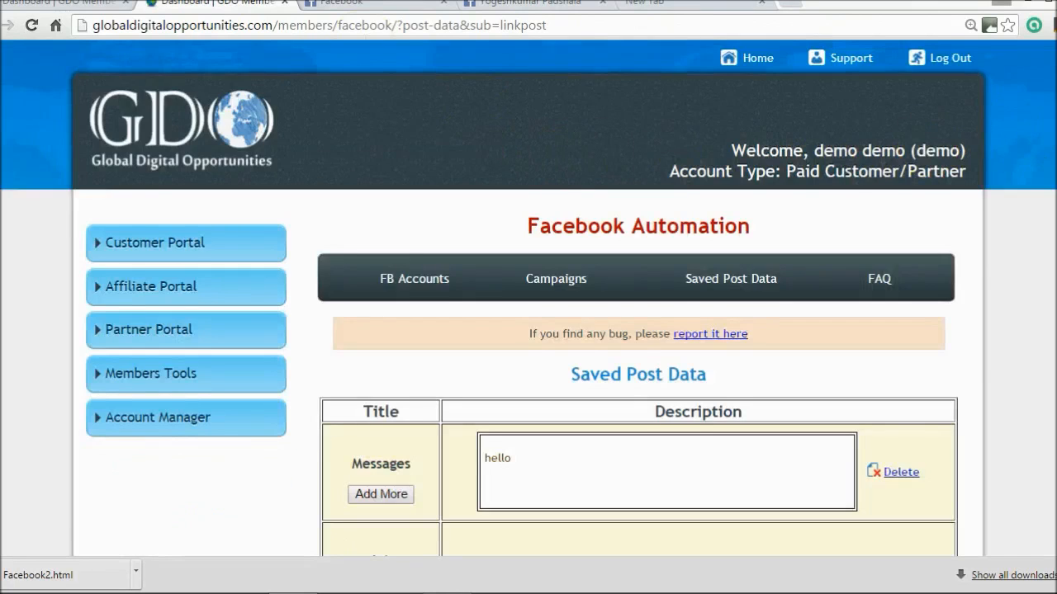
pyautogui.scroll(-3, 875, 170)
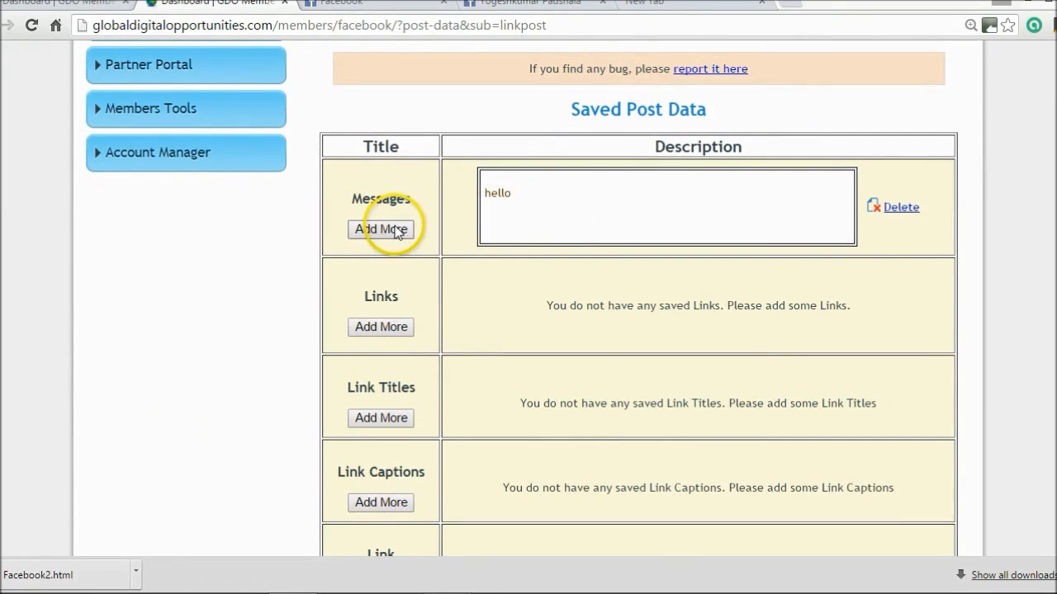
pyautogui.click(533, 201)
pyautogui.click(383, 228)
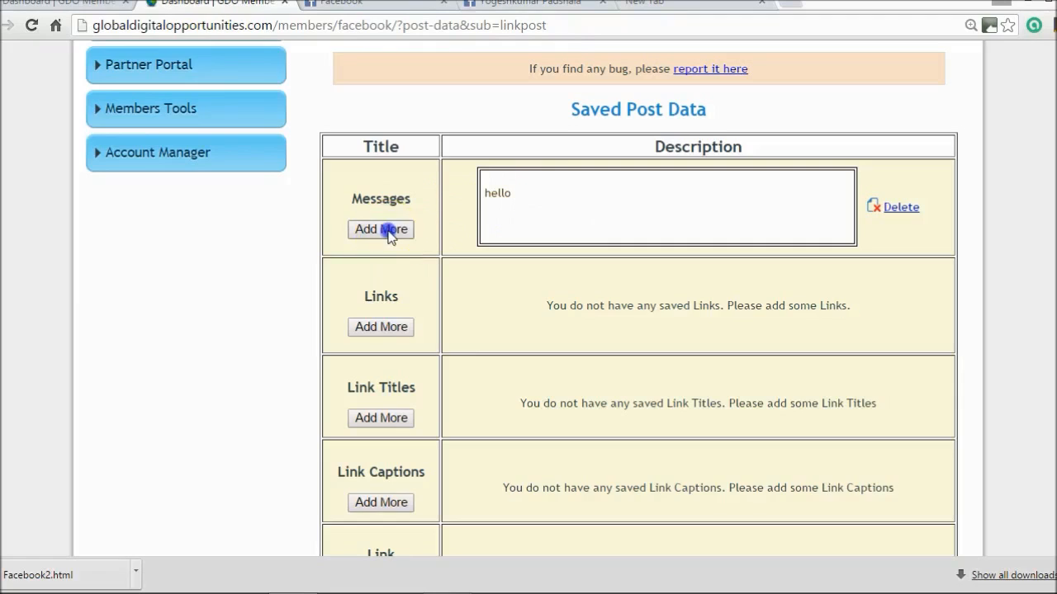
pyautogui.click(424, 238)
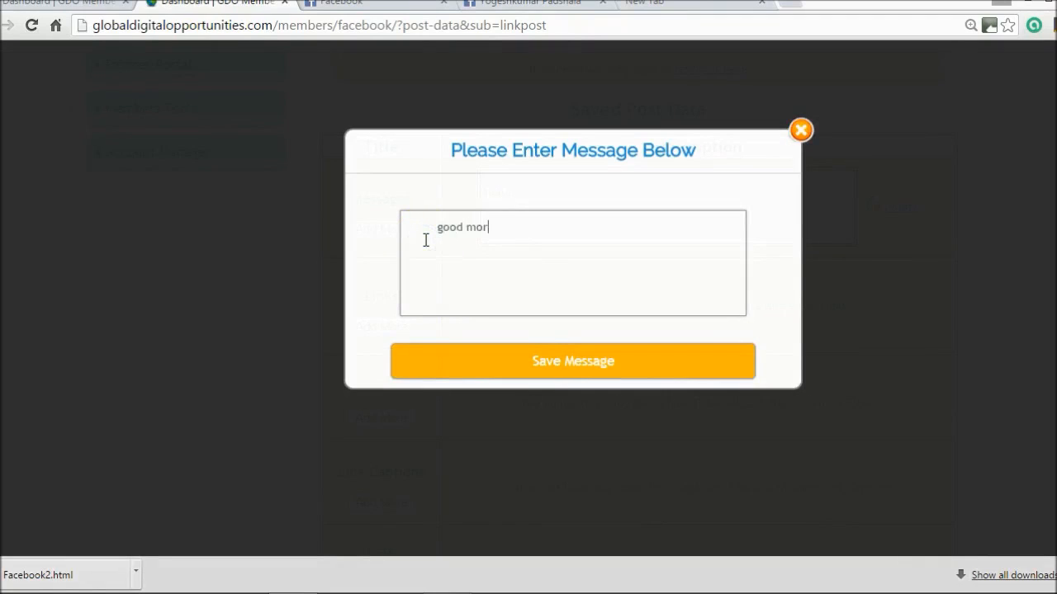
pyautogui.click(549, 360)
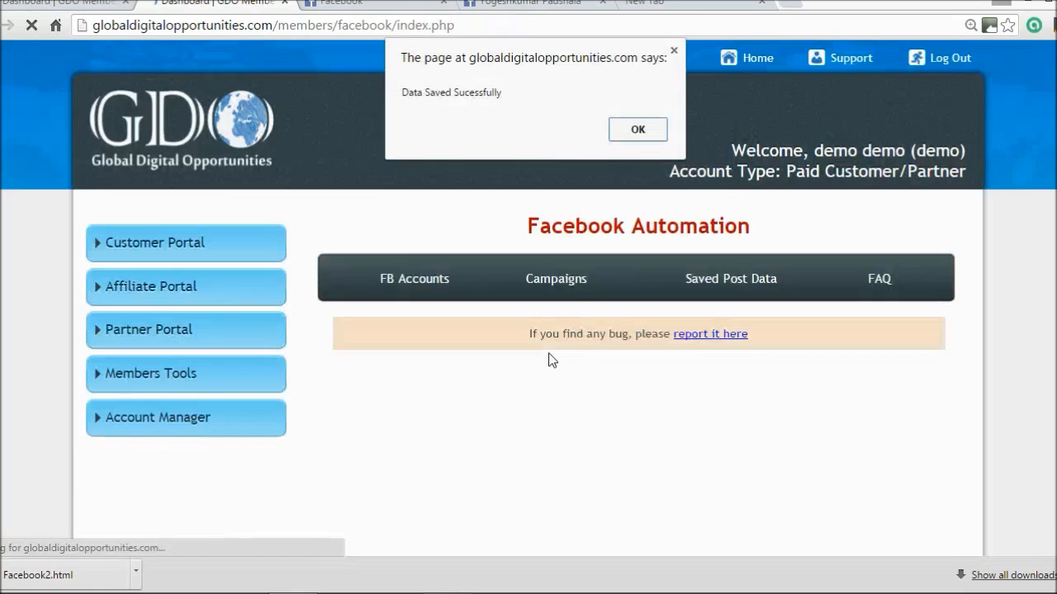
pyautogui.click(646, 143)
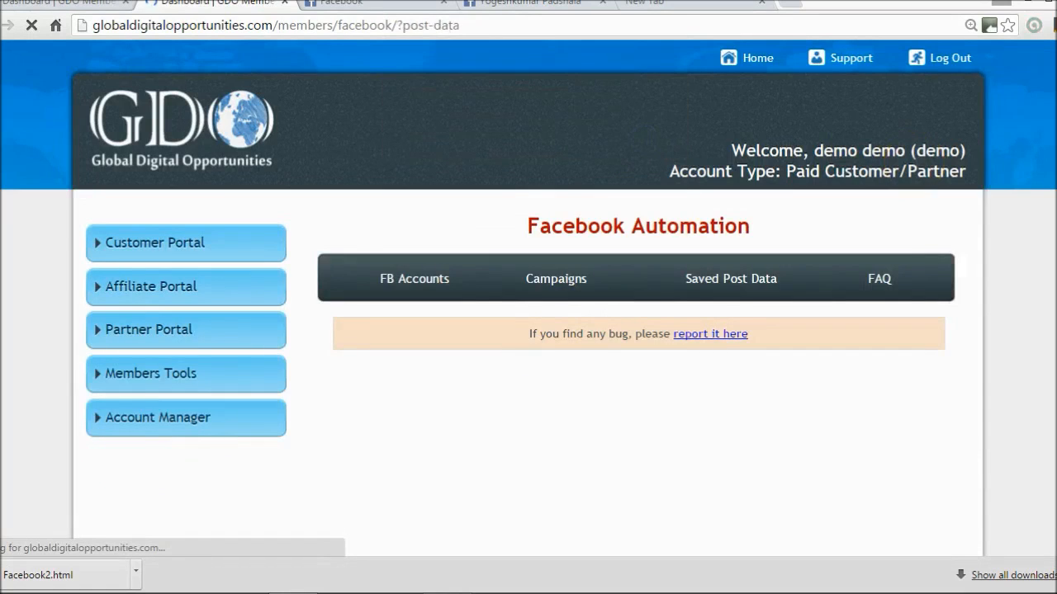
pyautogui.scroll(-3, 575, 341)
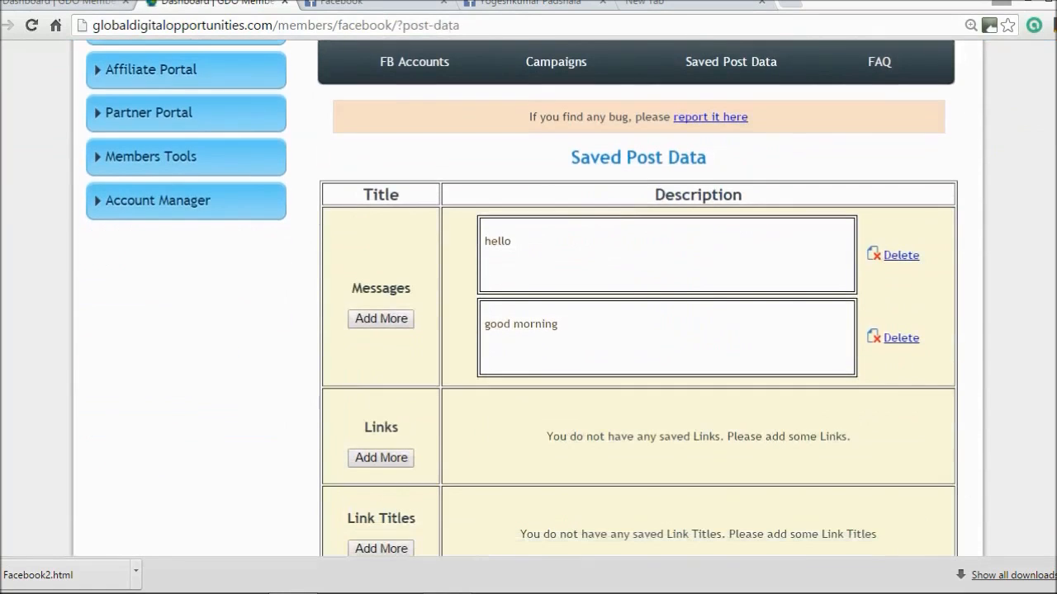
pyautogui.scroll(-2, 575, 341)
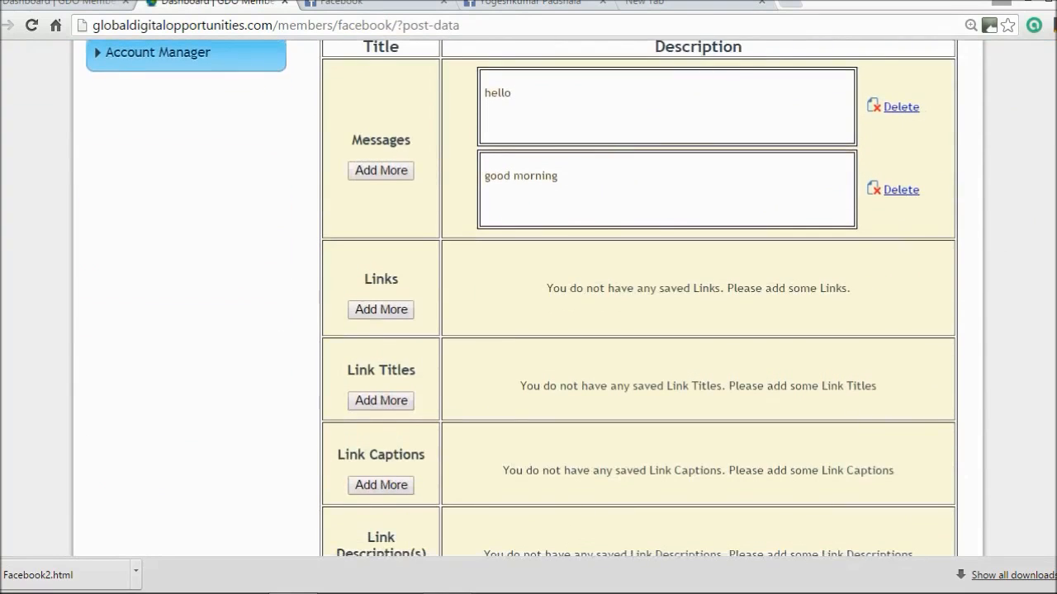
pyautogui.click(373, 310)
pyautogui.click(459, 201)
pyautogui.write('w')
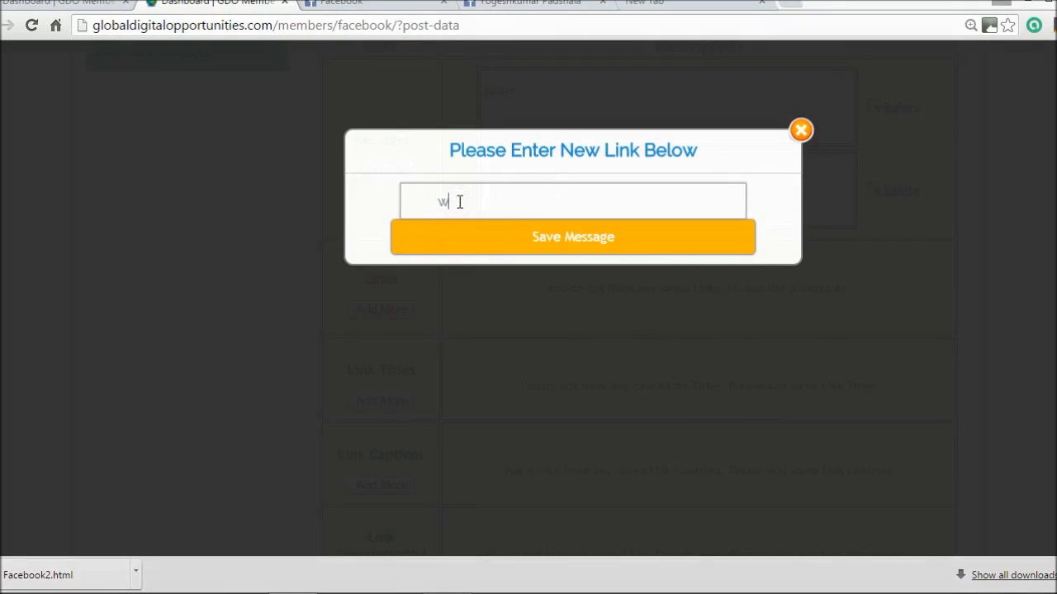
pyautogui.write('ww')
pyautogui.press('BackSpace')
pyautogui.press('BackSpace')
pyautogui.press('BackSpace')
pyautogui.write('h')
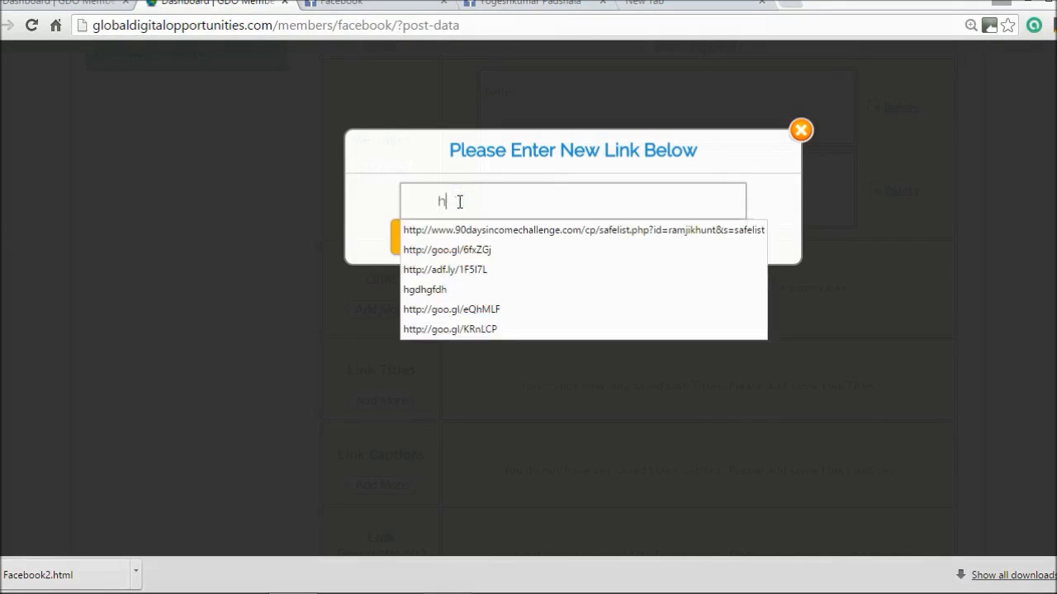
pyautogui.write('ttp://www.google.com')
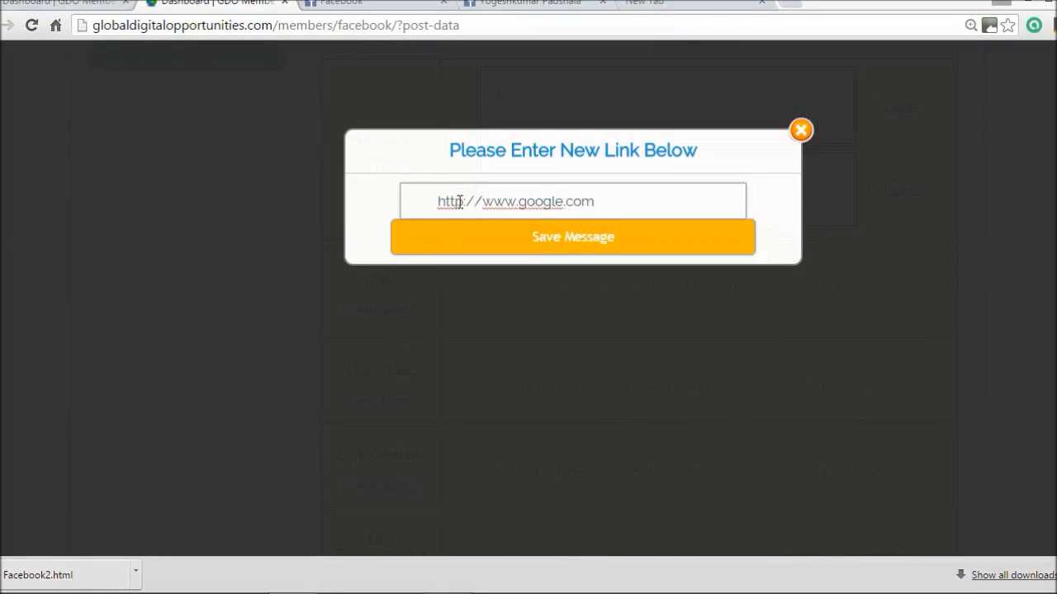
pyautogui.click(540, 240)
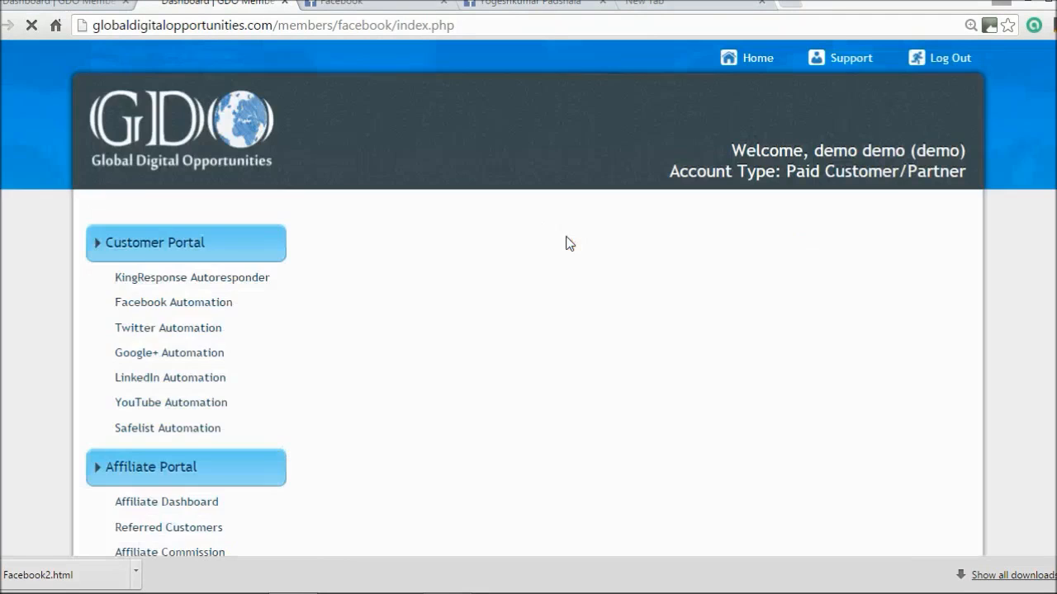
pyautogui.click(649, 156)
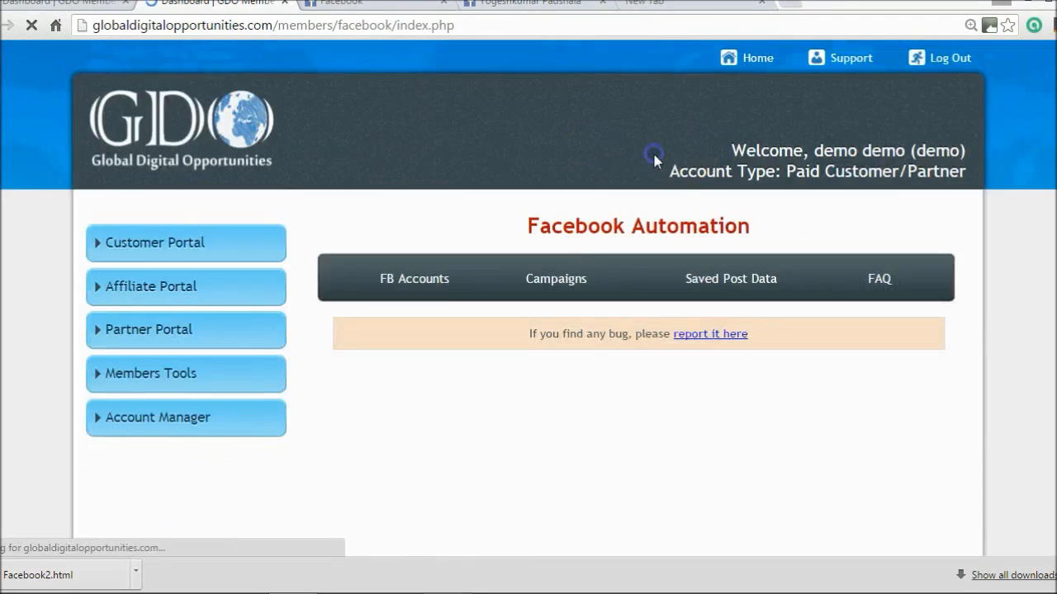
# Step: Check the remaining post data types and what the entry form for Images asks for, closing it without saving
pyautogui.scroll(-5, 528, 297)
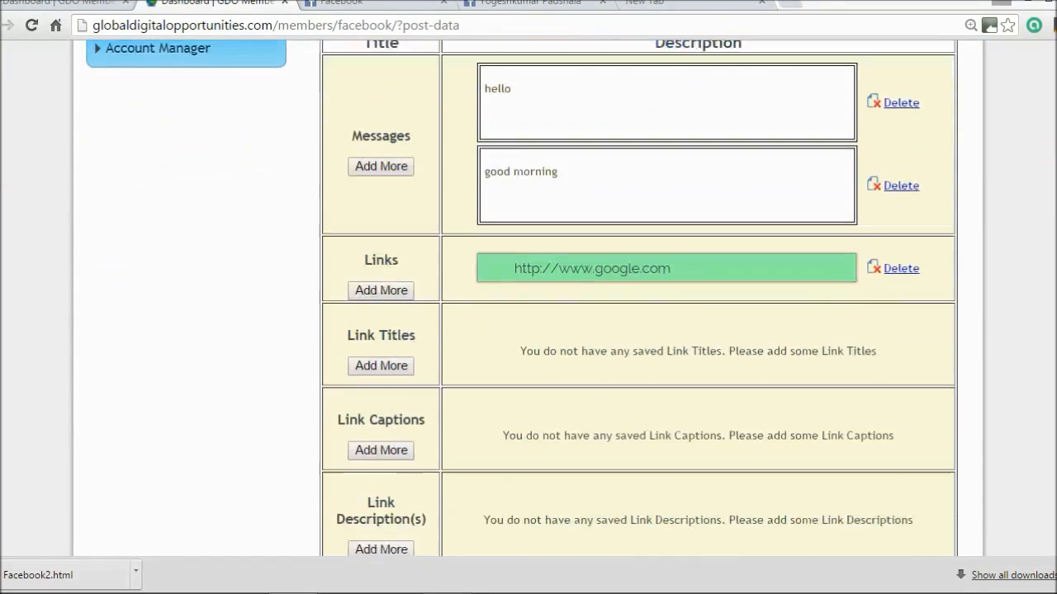
pyautogui.scroll(-1, 462, 273)
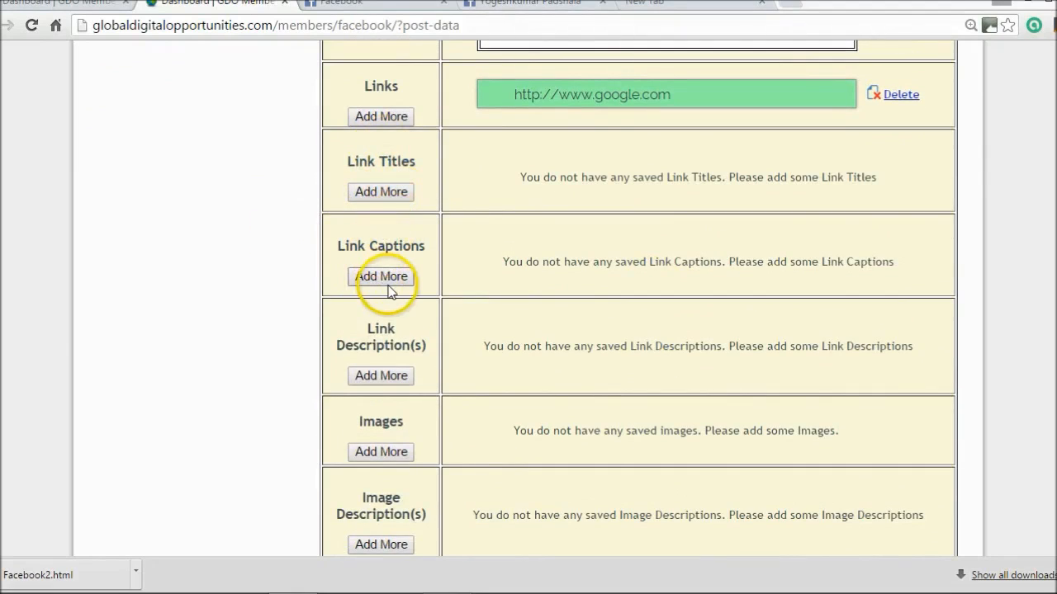
pyautogui.scroll(-1, 499, 378)
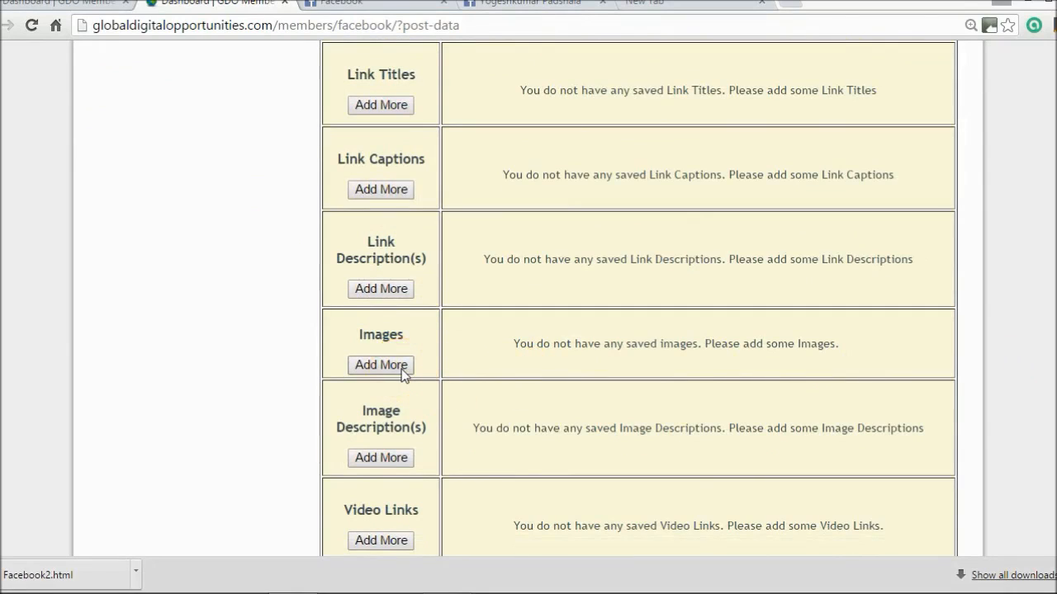
pyautogui.click(402, 369)
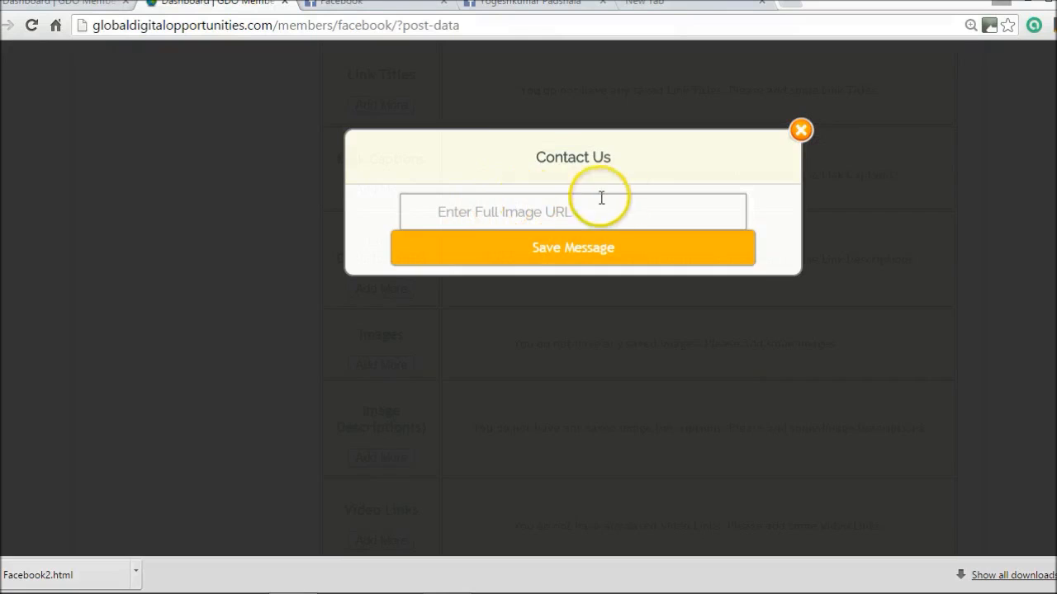
pyautogui.click(801, 131)
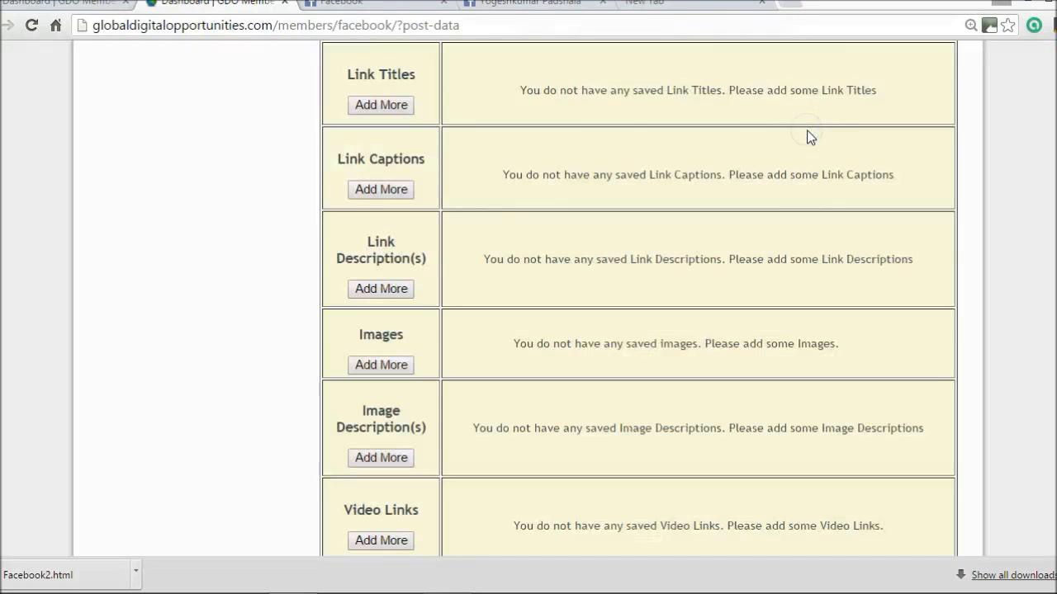
# Step: Load globaldigitalopportunities.com/photobox in place of the Facebook groups page
pyautogui.click(351, 5)
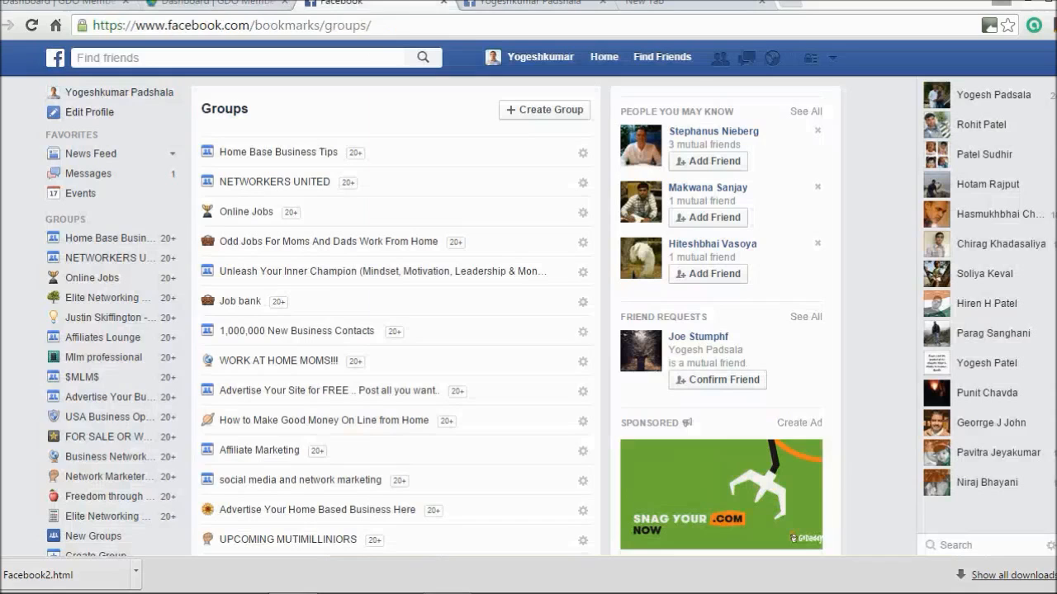
pyautogui.click(377, 25)
pyautogui.write('glo')
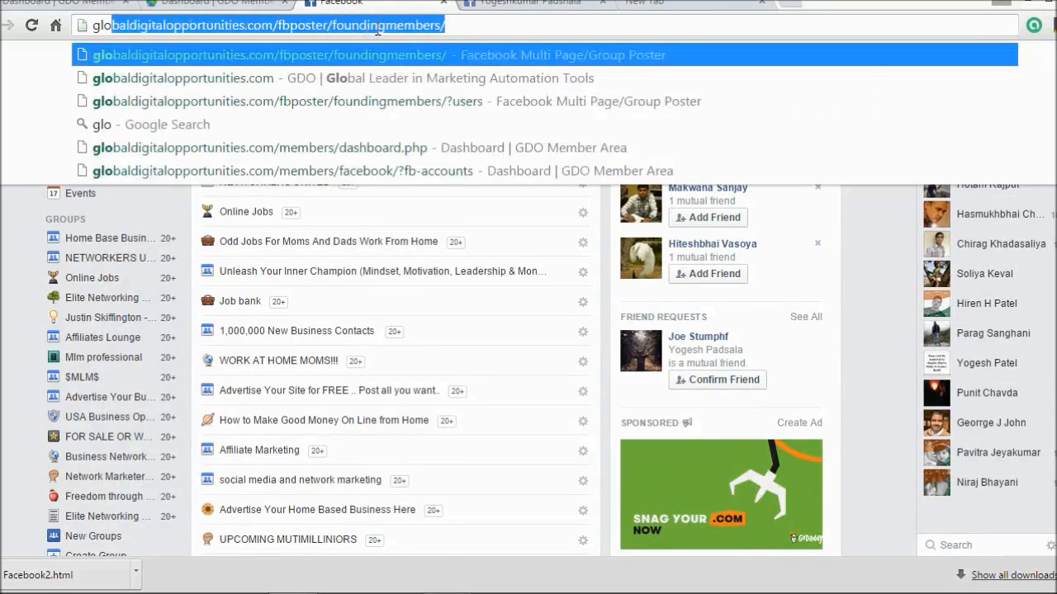
pyautogui.press('End')
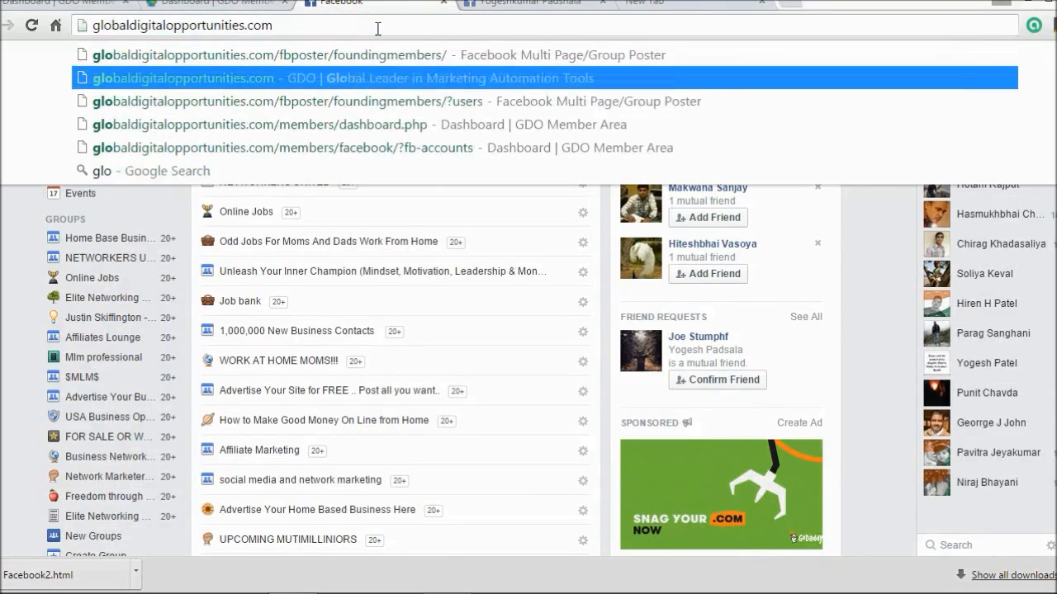
pyautogui.press('BackSpace')
pyautogui.press('BackSpace')
pyautogui.press('BackSpace')
pyautogui.press('BackSpace')
pyautogui.press('BackSpace')
pyautogui.press('BackSpace')
pyautogui.press('BackSpace')
pyautogui.press('BackSpace')
pyautogui.press('BackSpace')
pyautogui.press('BackSpace')
pyautogui.press('BackSpace')
pyautogui.press('BackSpace')
pyautogui.press('BackSpace')
pyautogui.press('BackSpace')
pyautogui.press('BackSpace')
pyautogui.press('BackSpace')
pyautogui.press('BackSpace')
pyautogui.press('BackSpace')
pyautogui.press('BackSpace')
pyautogui.press('BackSpace')
pyautogui.write('pho')
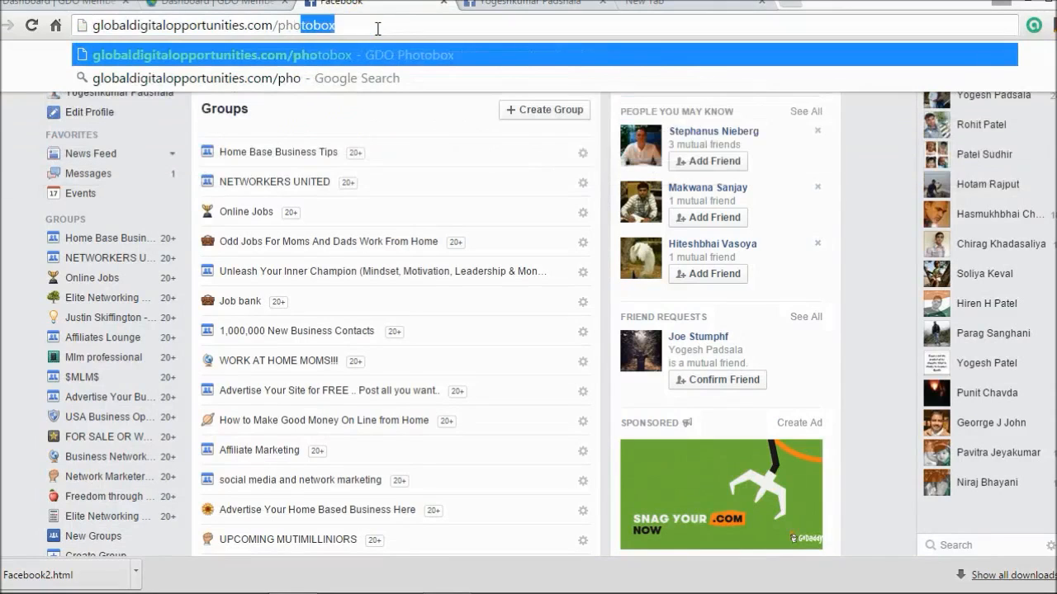
pyautogui.press('Return')
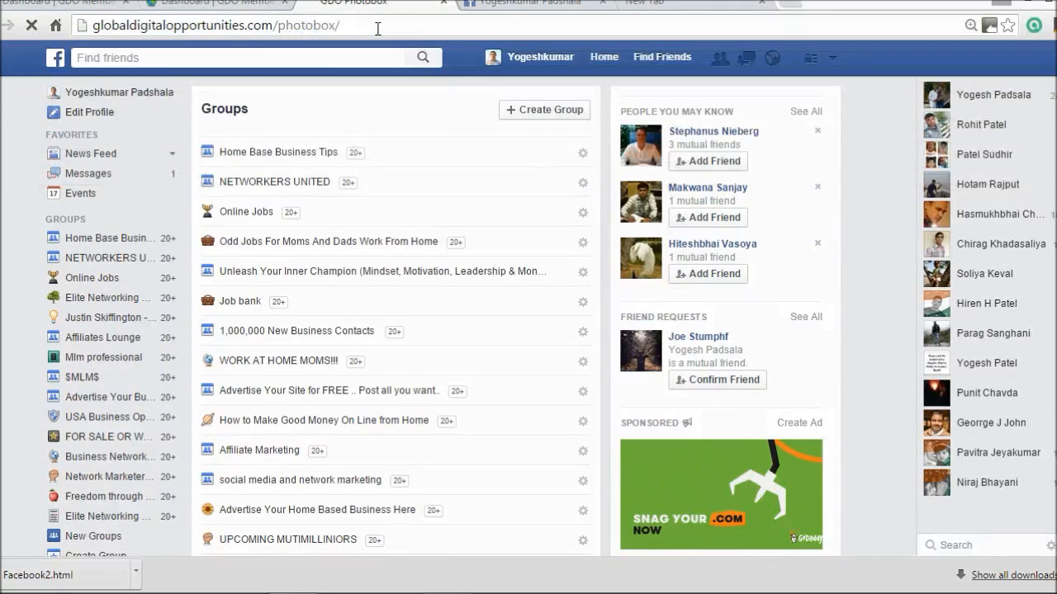
# Step: Return to the saved post data page and open the entry form for a new image URL under Images
pyautogui.click(236, 7)
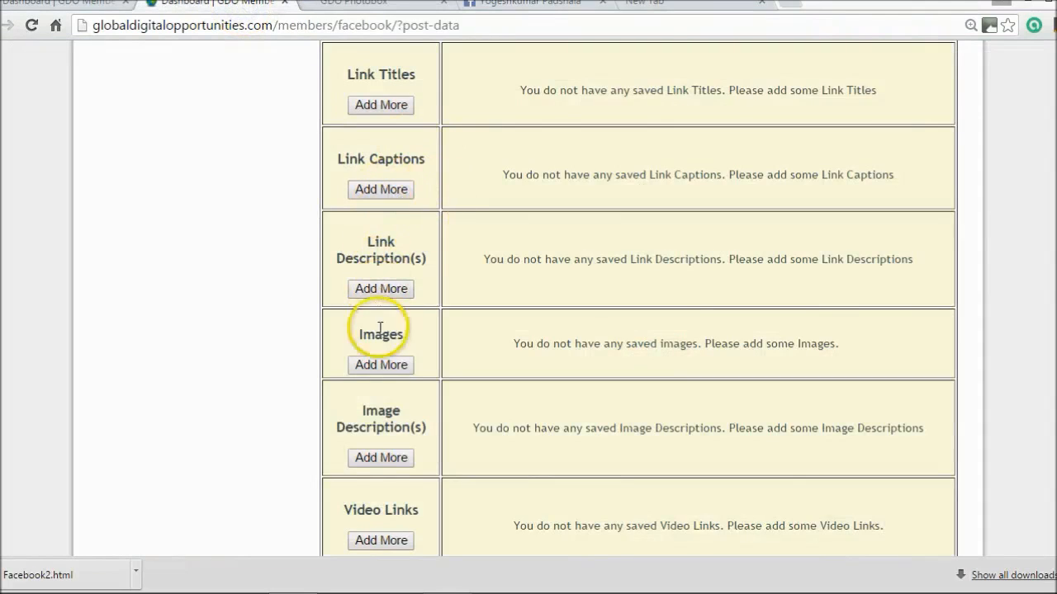
pyautogui.click(367, 371)
pyautogui.click(580, 211)
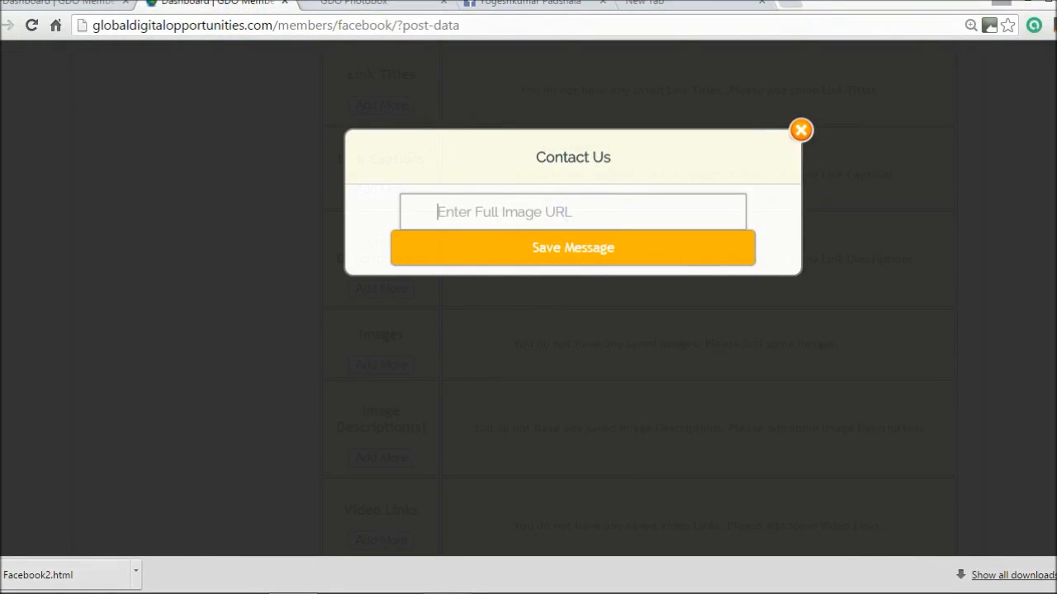
# Step: Upload 90DIC banner3.jpg from the Desktop to the GDO Photobox
pyautogui.click(353, 7)
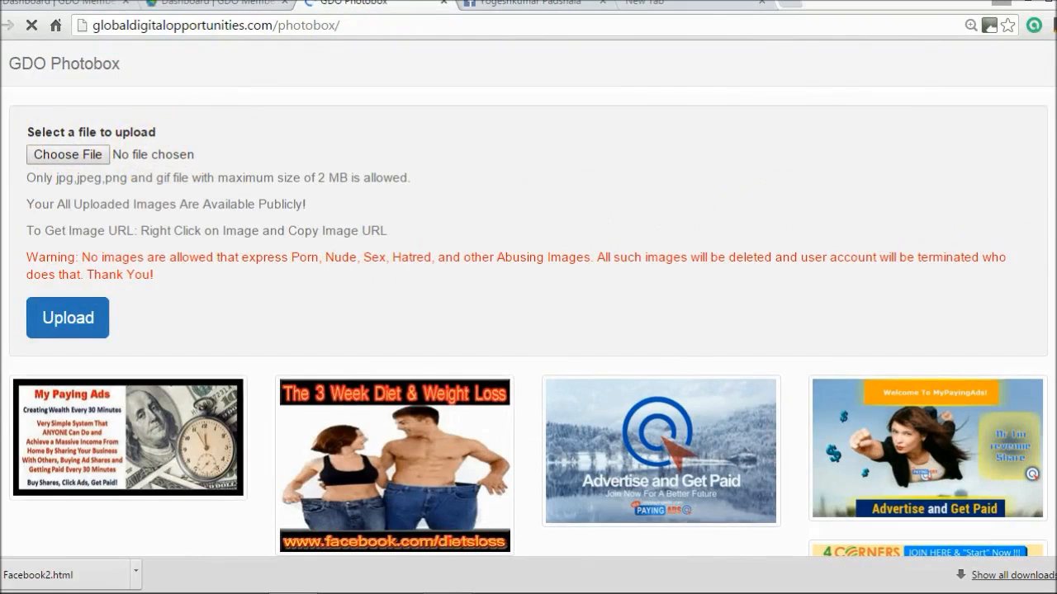
pyautogui.click(72, 158)
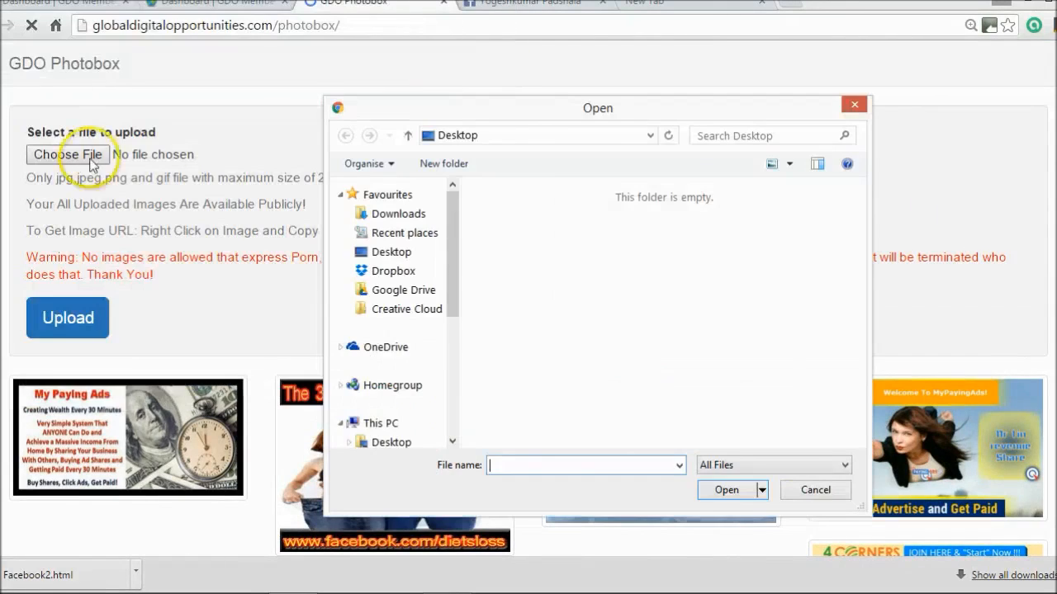
pyautogui.moveTo(859, 209); pyautogui.dragTo(863, 299)
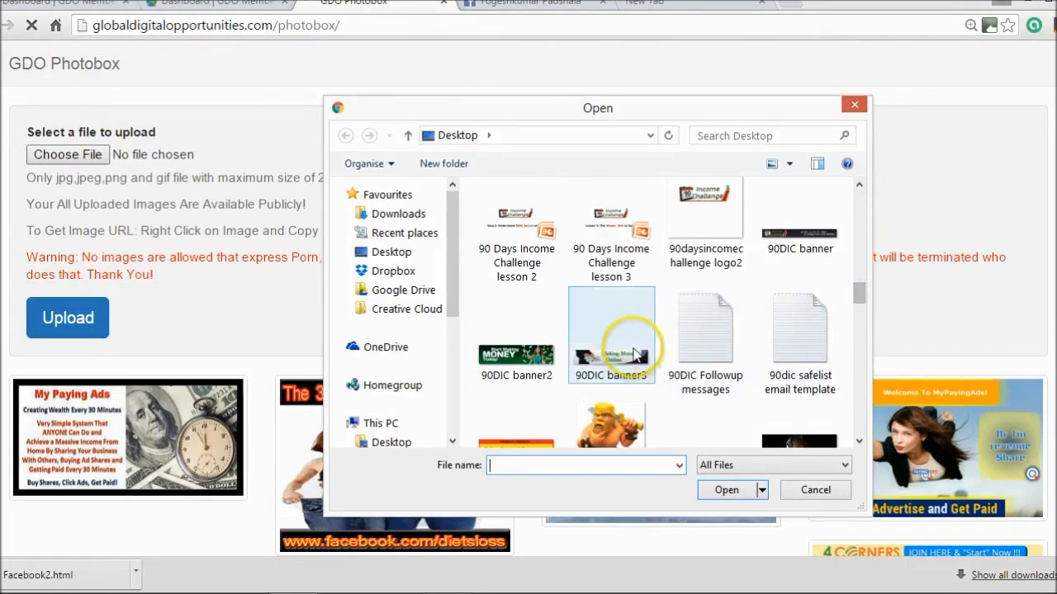
pyautogui.click(612, 355)
pyautogui.doubleClick(612, 355)
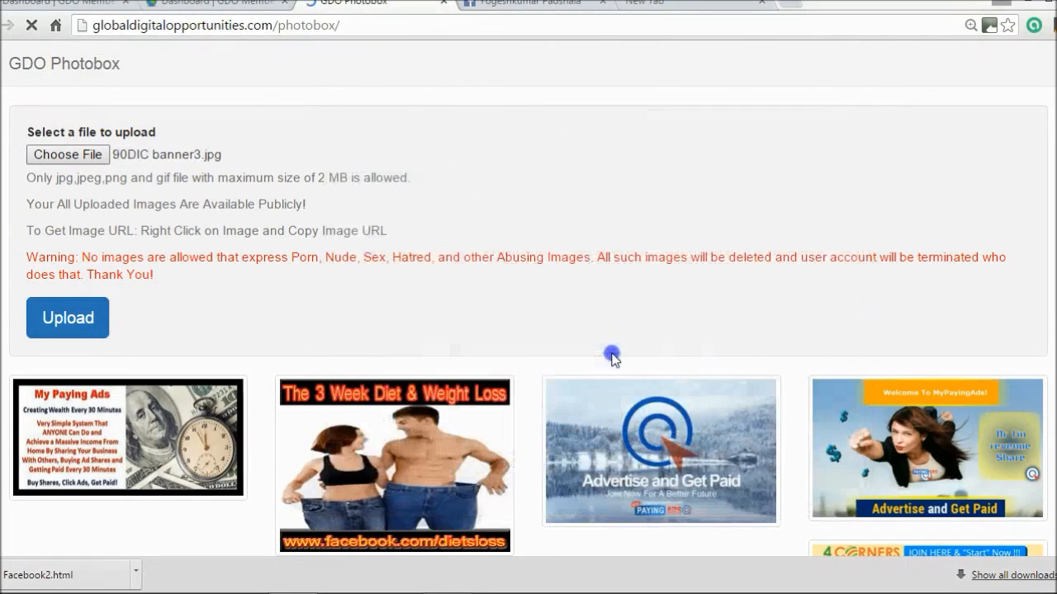
pyautogui.click(91, 302)
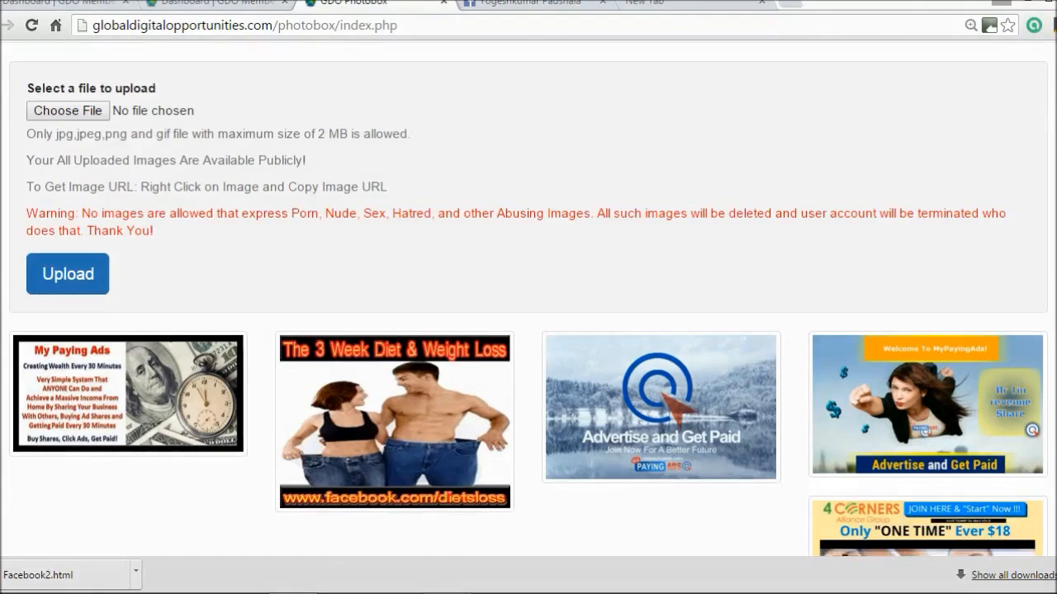
# Step: Copy the image URL of the yellow-haired barbarian picture in the Photobox gallery
pyautogui.scroll(-10, 865, 341)
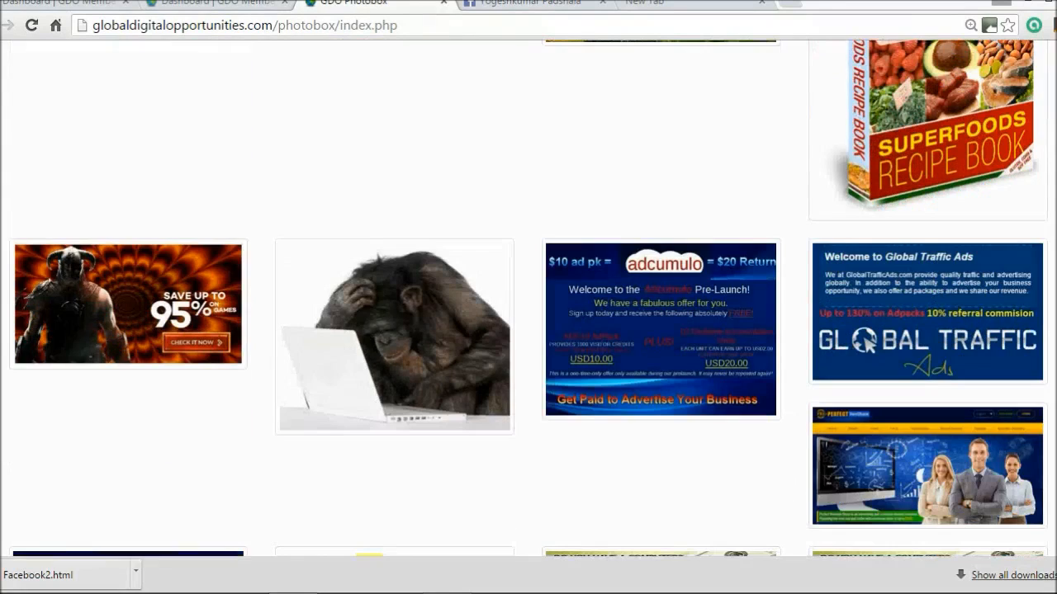
pyautogui.scroll(-5, 865, 341)
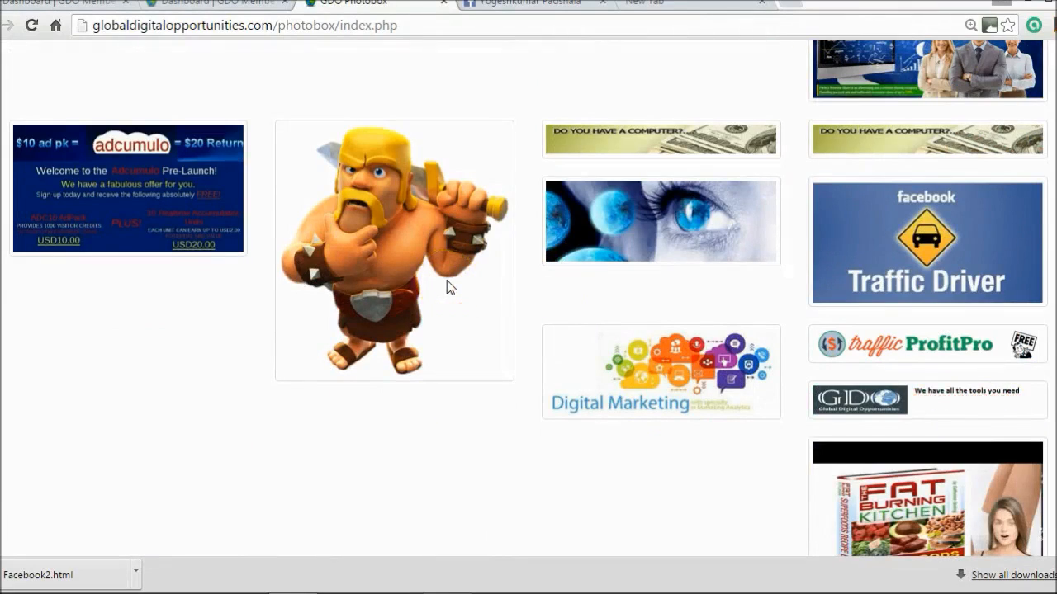
pyautogui.rightClick(391, 213)
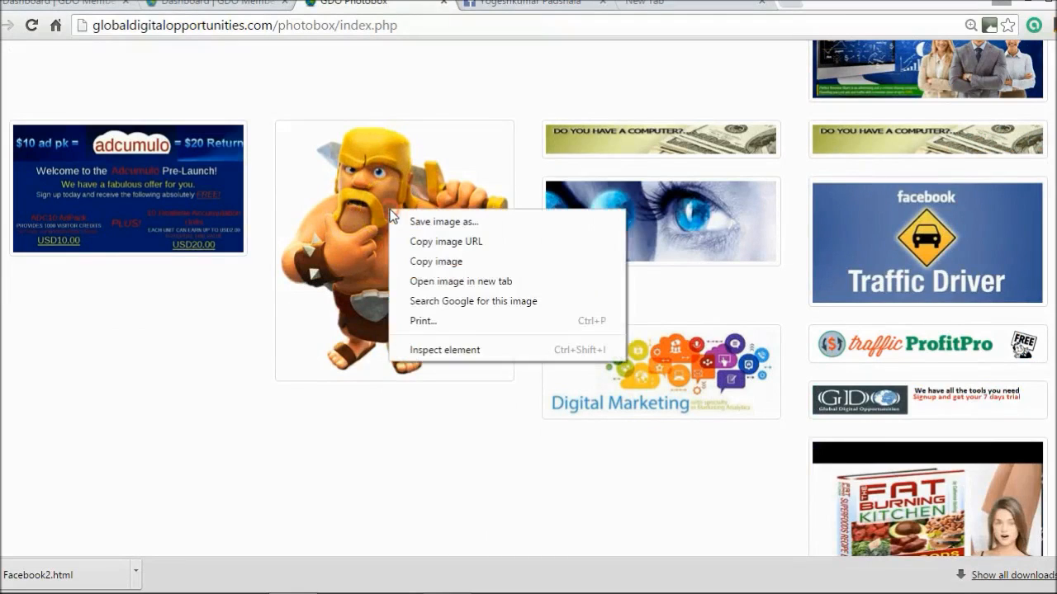
pyautogui.click(462, 241)
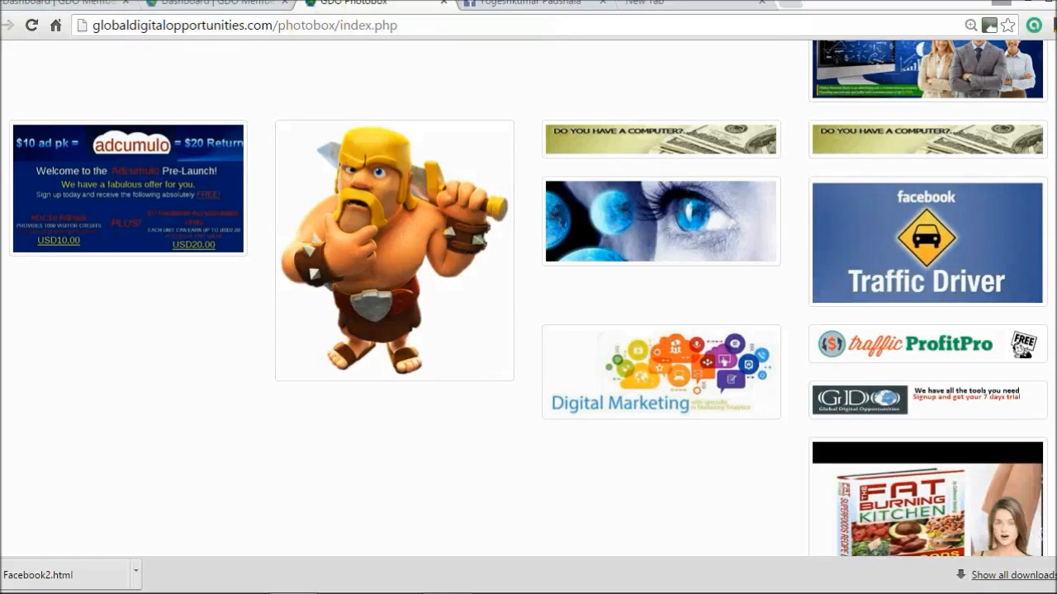
# Step: Paste the copied URL into the open image form on the post data page and save it
pyautogui.click(214, 3)
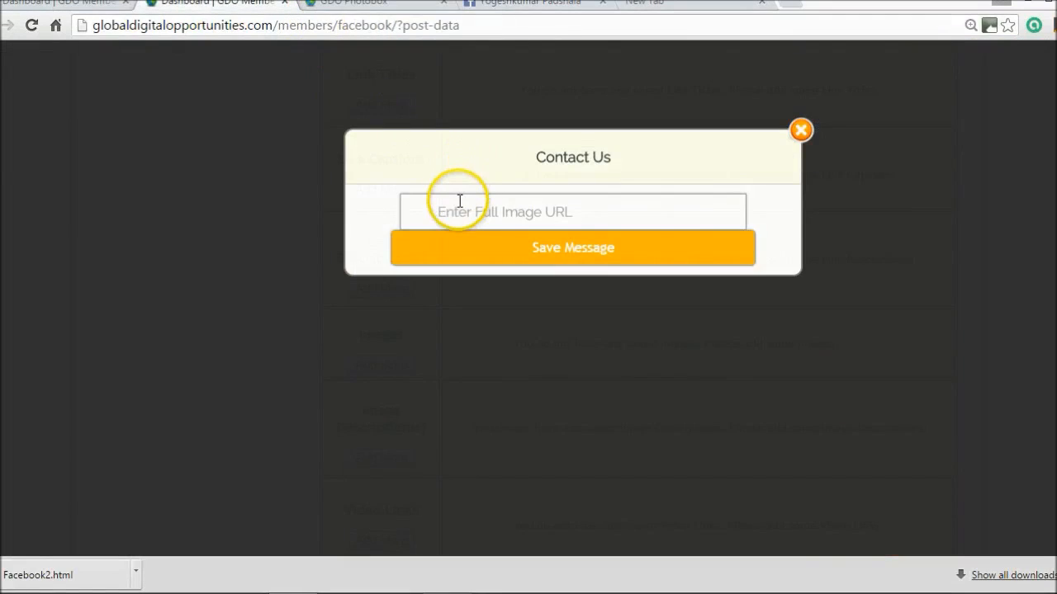
pyautogui.hotkey('ctrl', 'v')
pyautogui.click(489, 249)
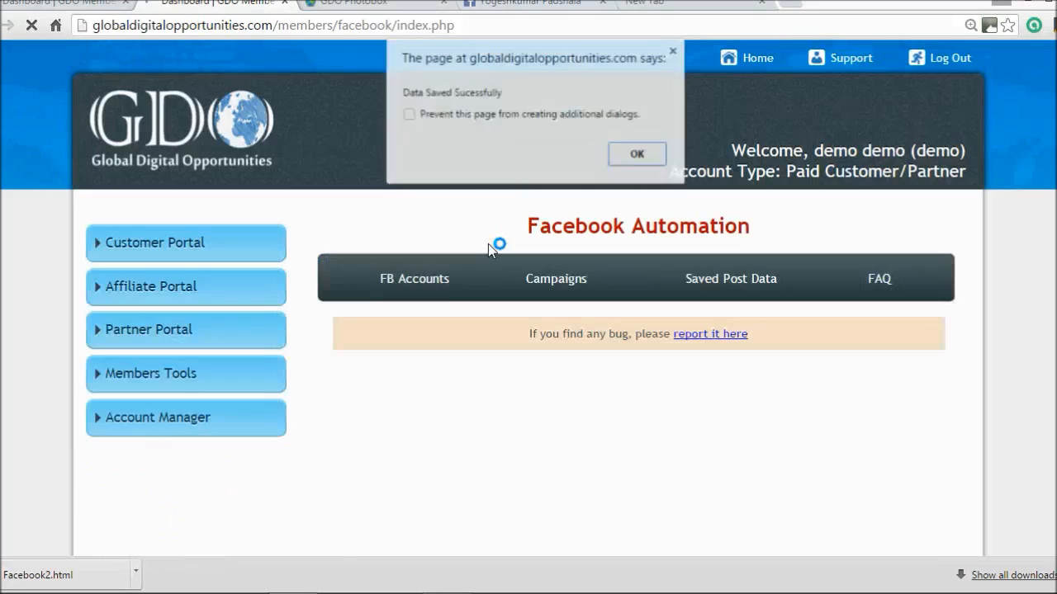
pyautogui.press('Return')
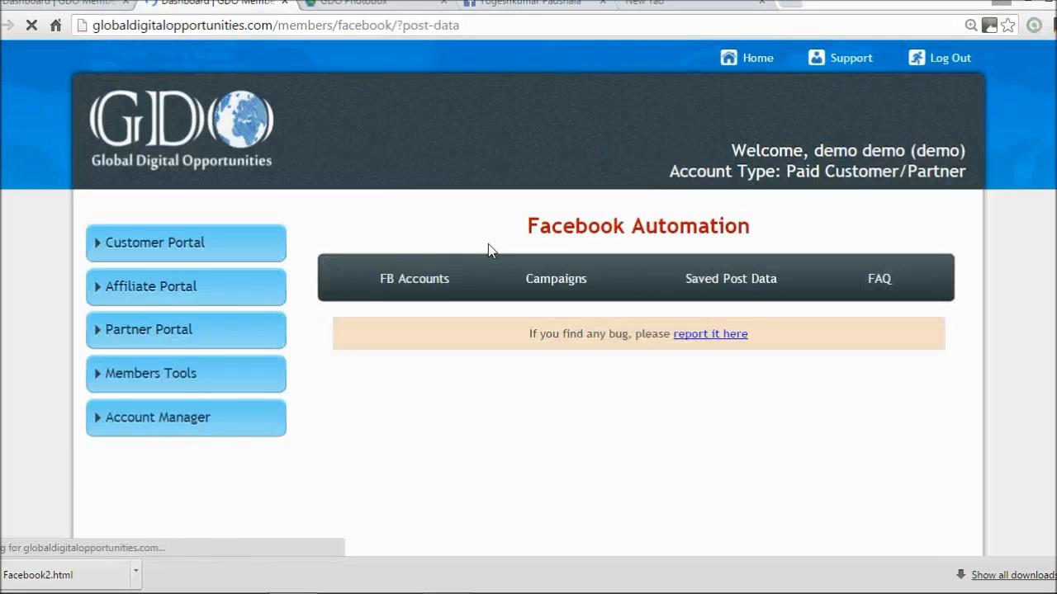
# Step: Review the saved post data from Messages and Links to Images and the video sections
pyautogui.scroll(-1, 488, 250)
pyautogui.scroll(-7, 488, 248)
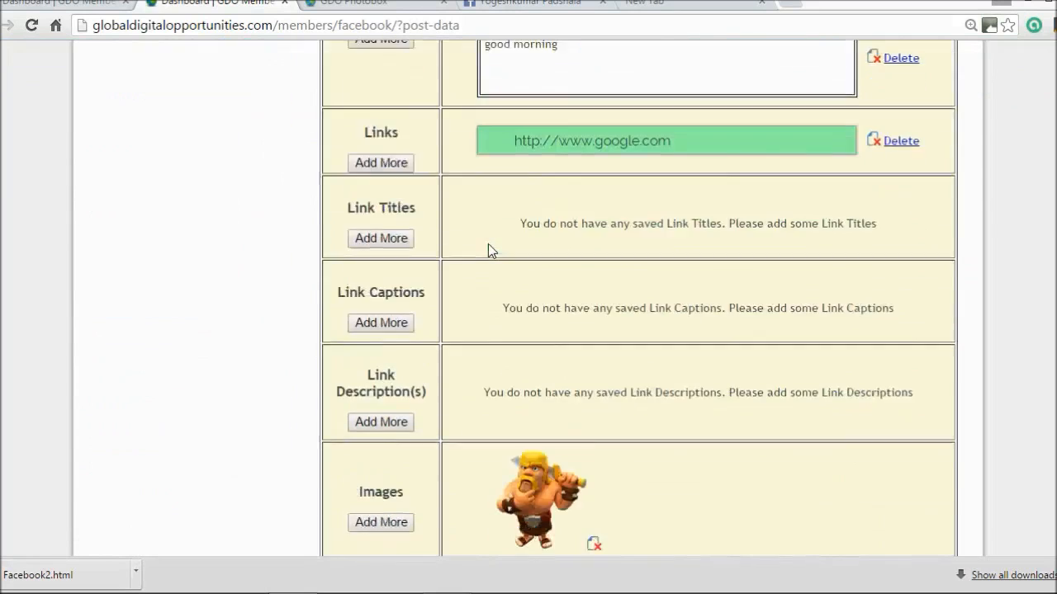
pyautogui.scroll(1, 488, 248)
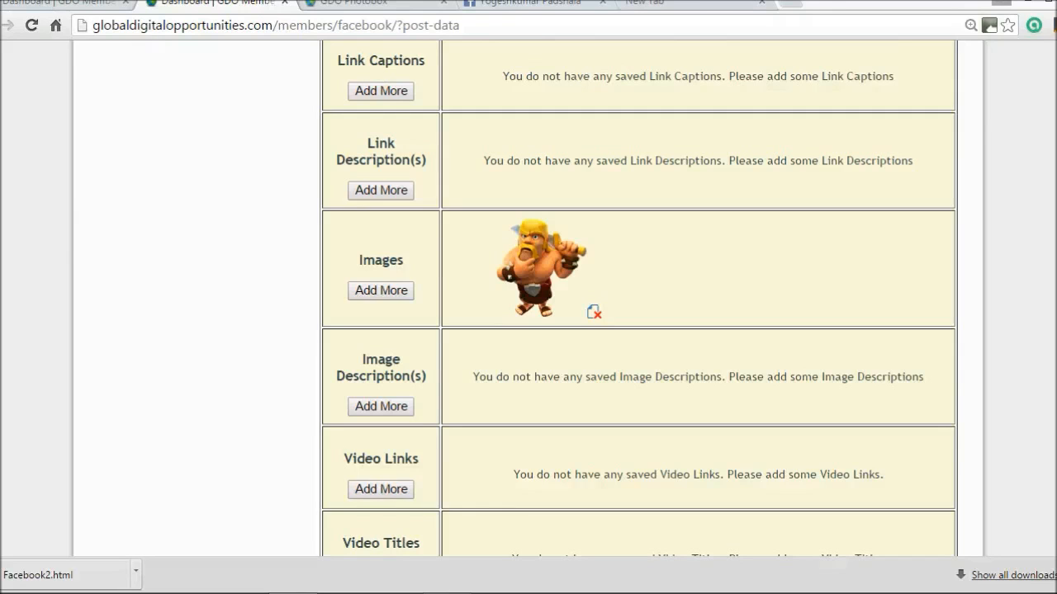
pyautogui.scroll(-1, 639, 299)
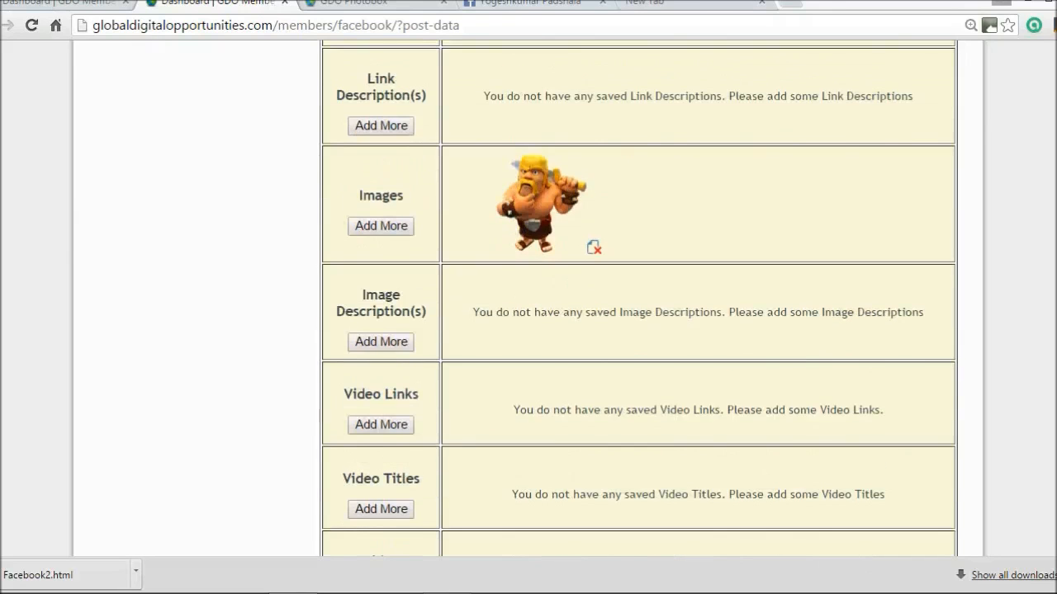
pyautogui.scroll(4, 639, 300)
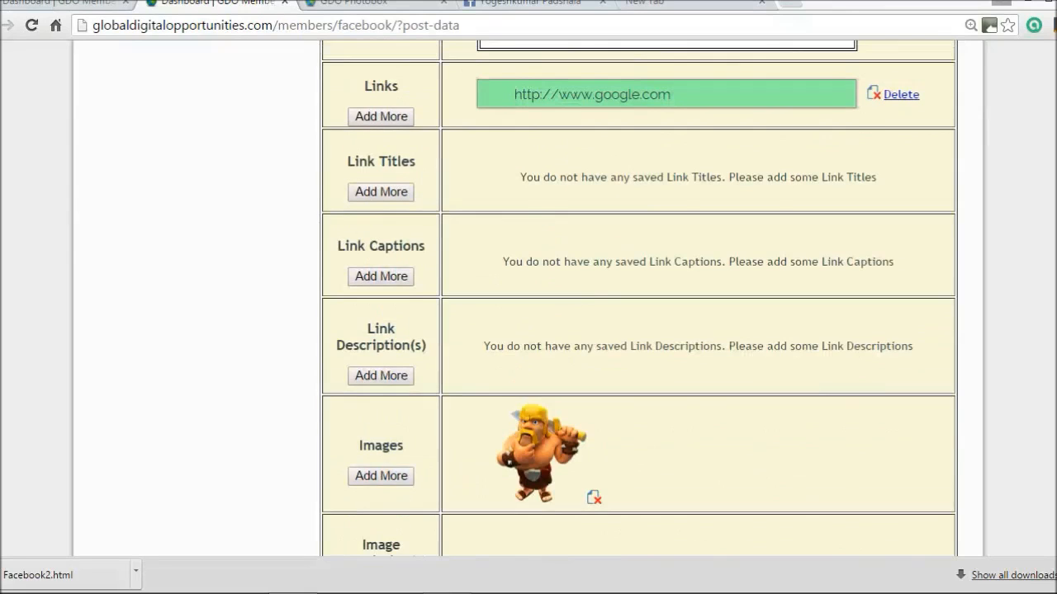
pyautogui.scroll(1, 639, 300)
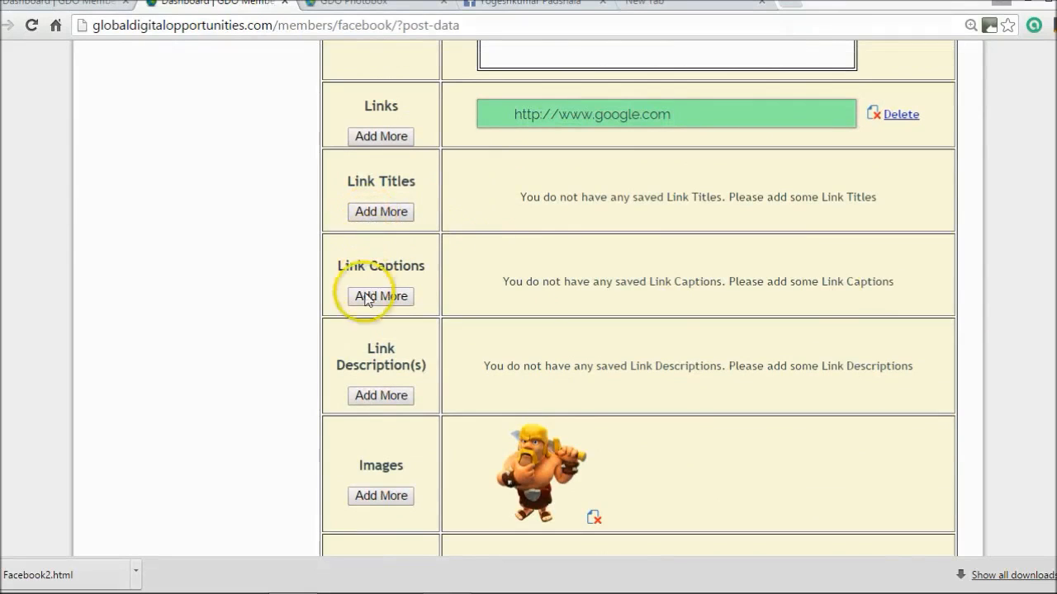
pyautogui.scroll(1, 922, 269)
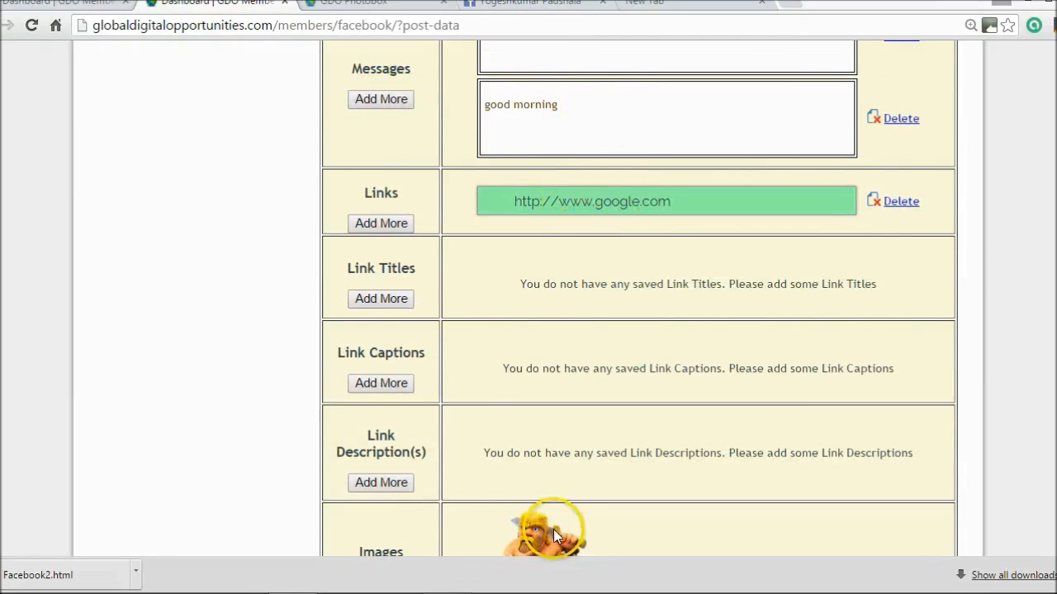
# Step: Return to the fbposter-demo campaign form, reload it and switch the post type to Link Post
pyautogui.click(75, 7)
pyautogui.click(33, 26)
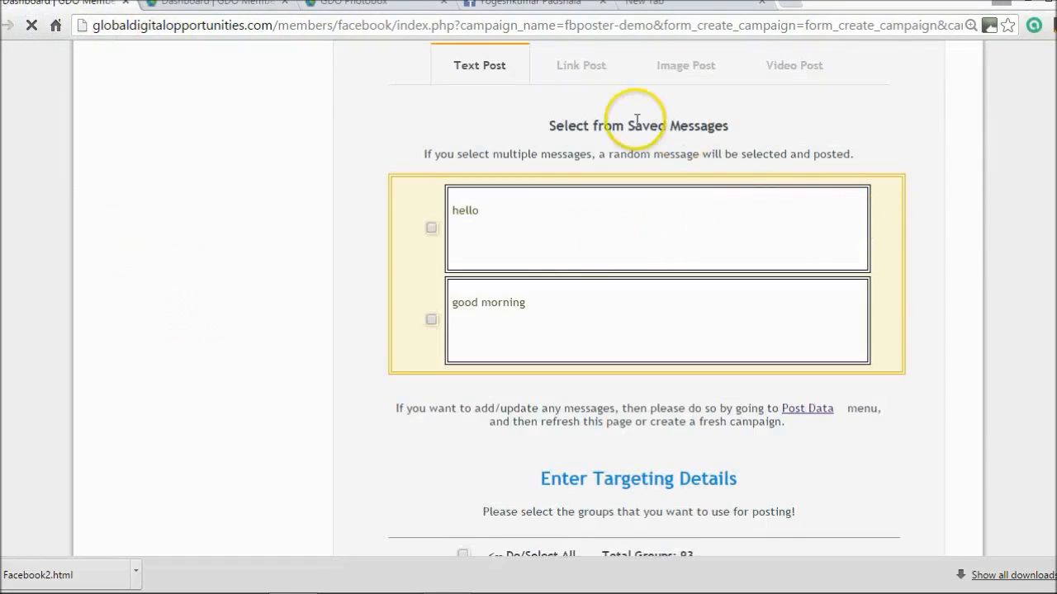
pyautogui.click(570, 70)
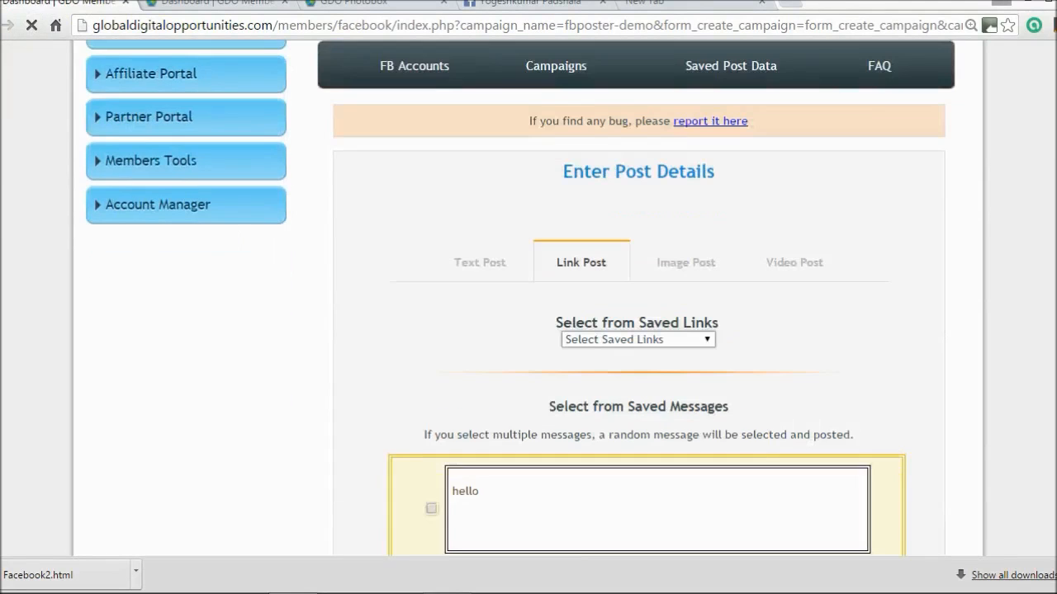
pyautogui.scroll(-5, 528, 297)
pyautogui.scroll(3, 528, 297)
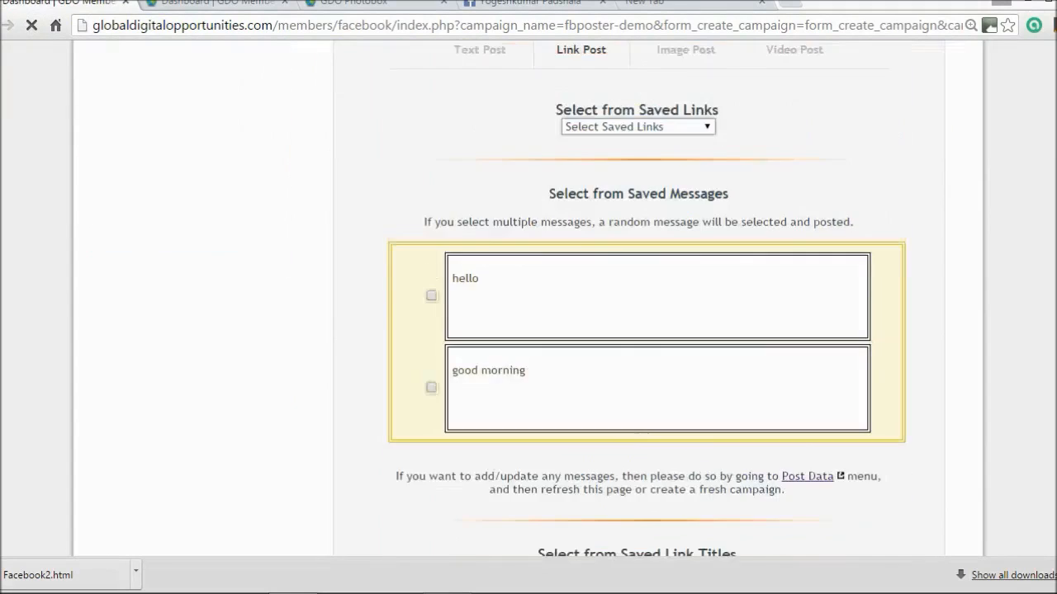
pyautogui.click(671, 160)
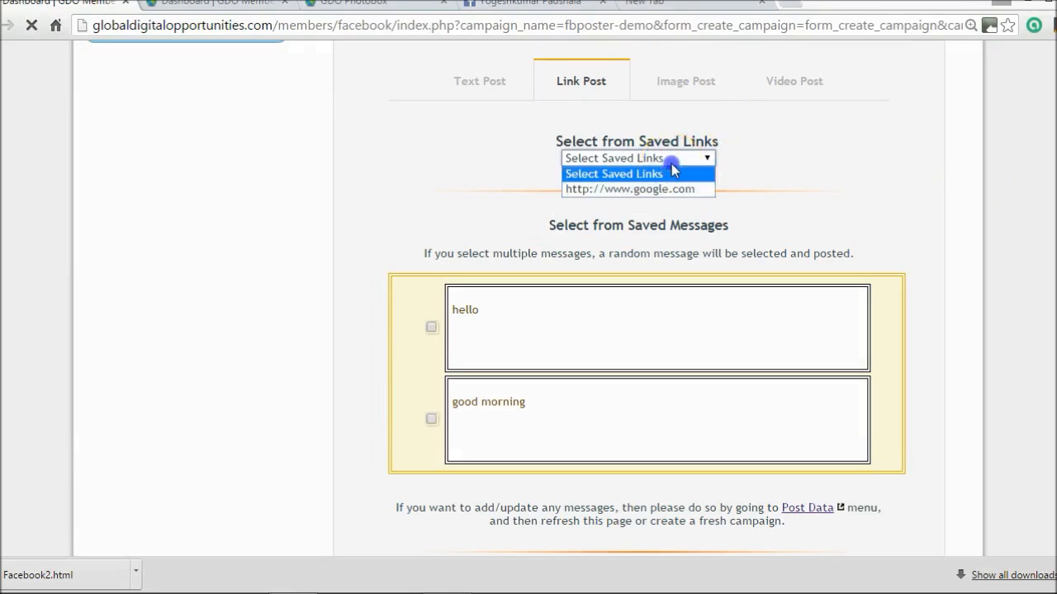
pyautogui.click(652, 188)
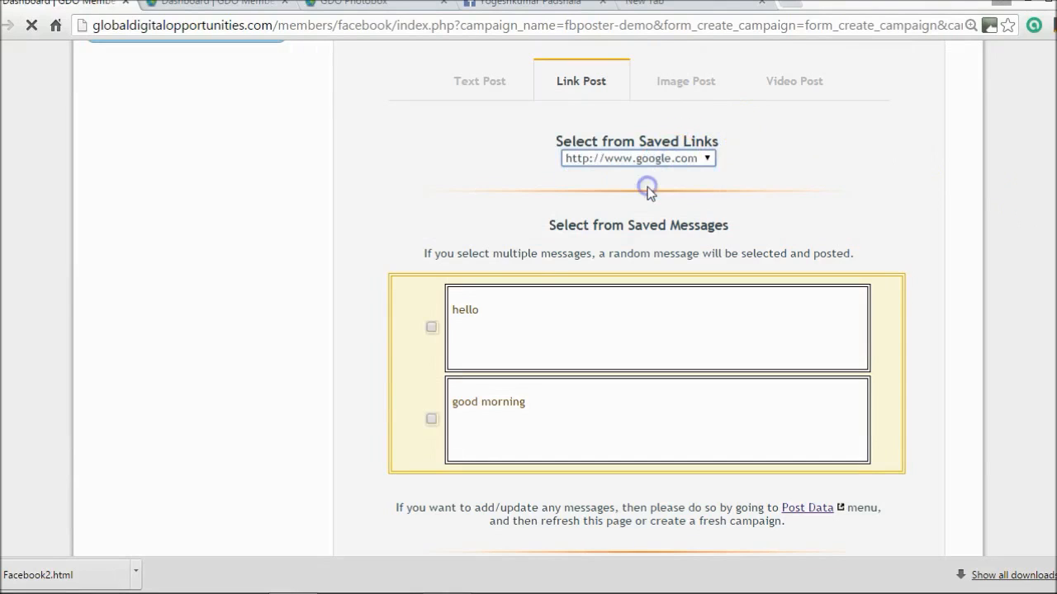
pyautogui.click(431, 326)
pyautogui.click(431, 421)
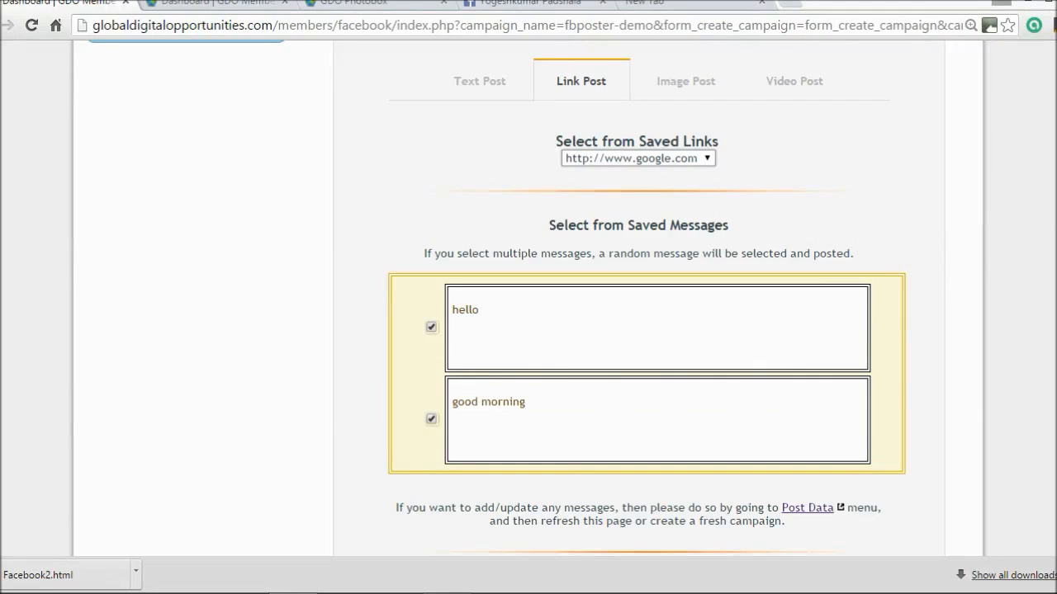
# Step: Select the barbarian picture under Saved Images for the link post
pyautogui.scroll(-7, 647, 297)
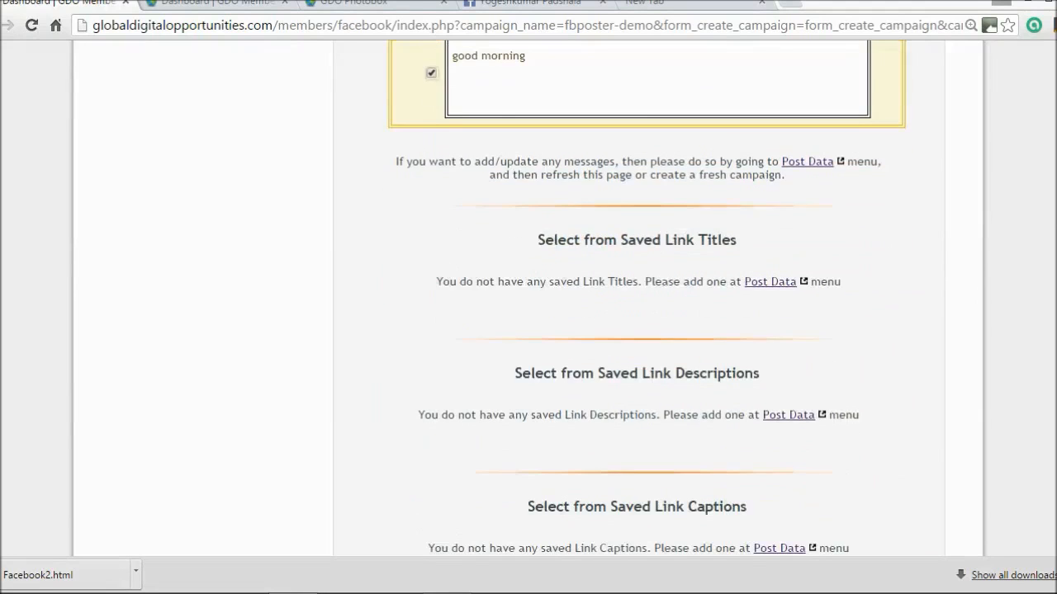
pyautogui.scroll(-3, 472, 350)
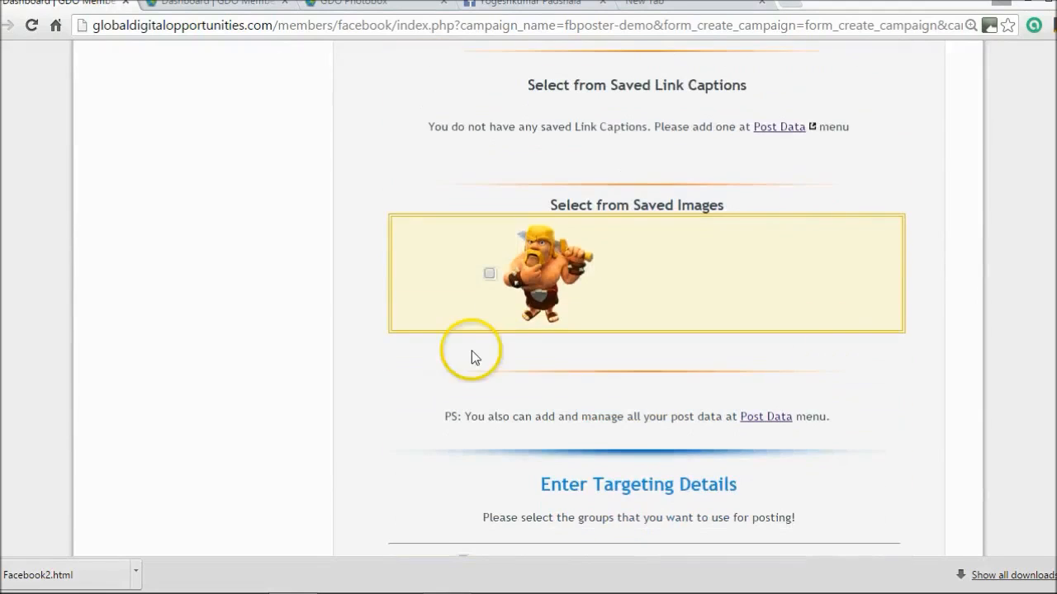
pyautogui.click(489, 274)
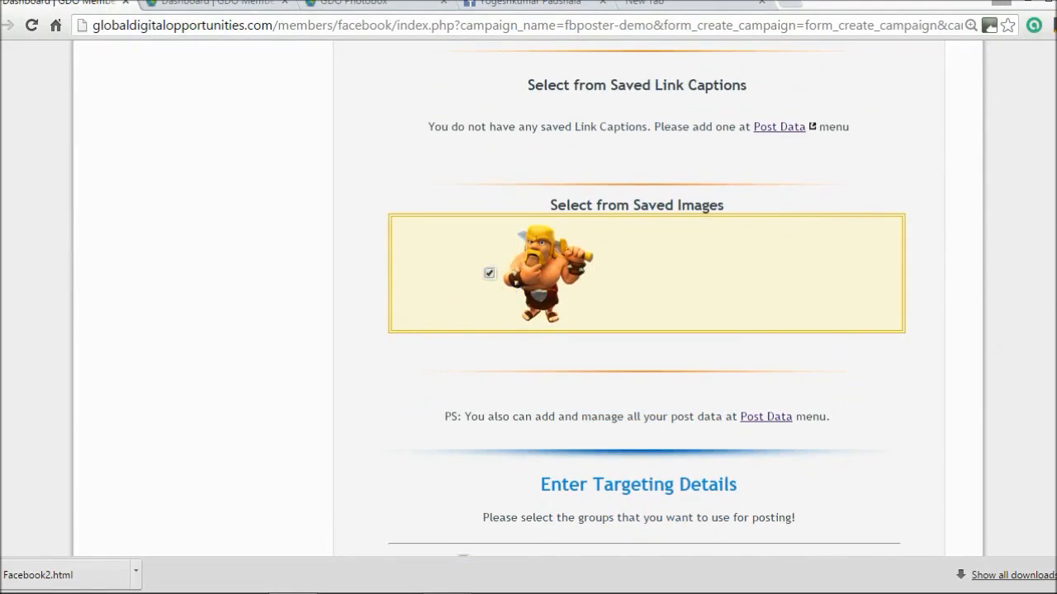
pyautogui.scroll(3, 1029, 336)
pyautogui.scroll(2, 715, 173)
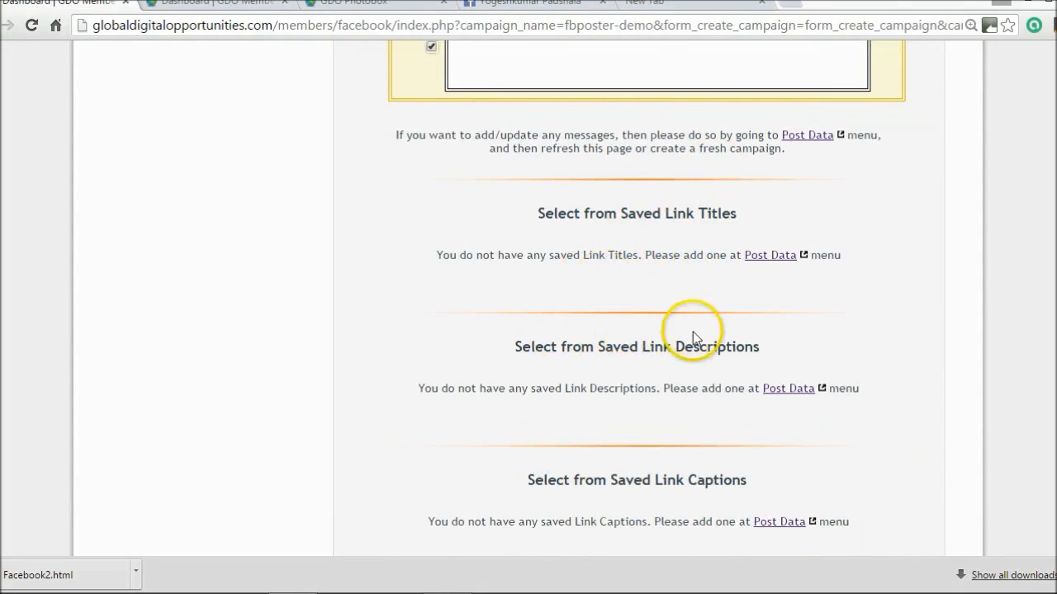
# Step: Select all the listed groups under Enter Targeting Details as posting targets, keeping Online Jobs included
pyautogui.scroll(-5, 1054, 279)
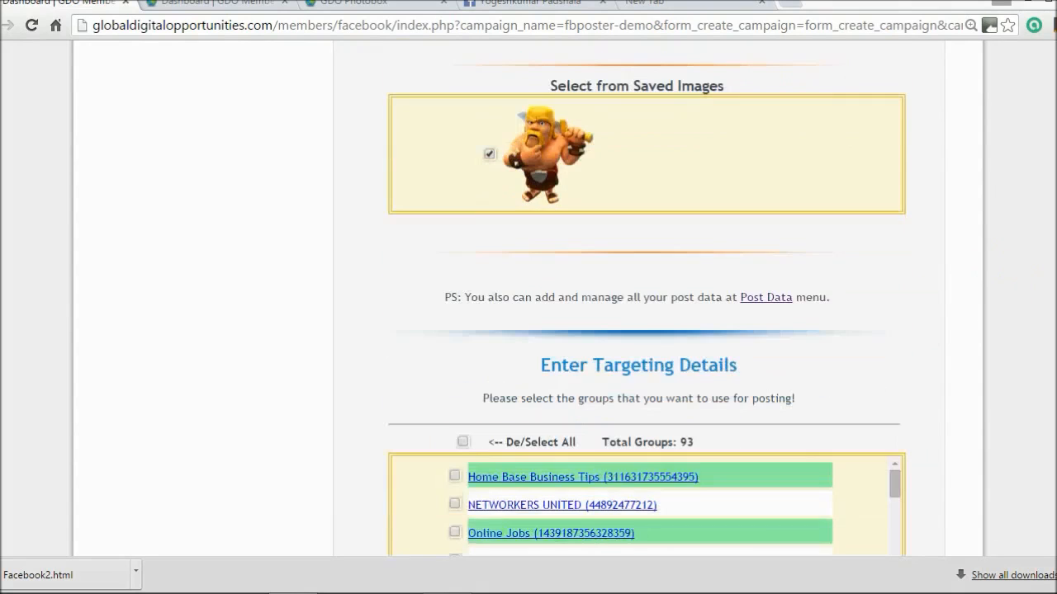
pyautogui.scroll(-3, 1054, 278)
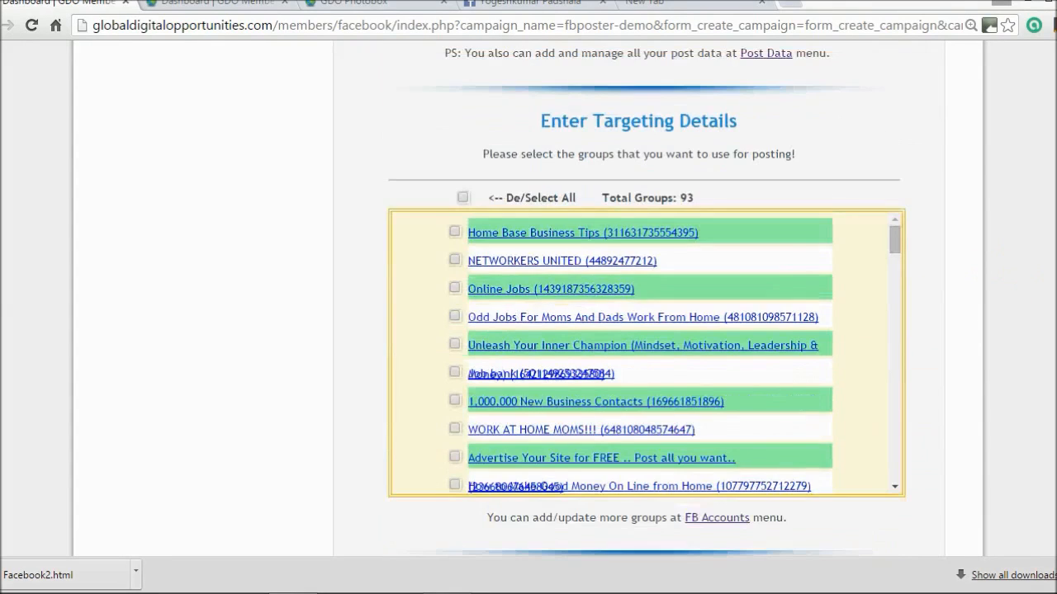
pyautogui.click(463, 199)
pyautogui.click(455, 288)
pyautogui.click(455, 287)
# Step: Set the posting delay to 5 minutes and read the cooling-off and unique-message options under Posting Scheduling
pyautogui.scroll(-4, 1010, 354)
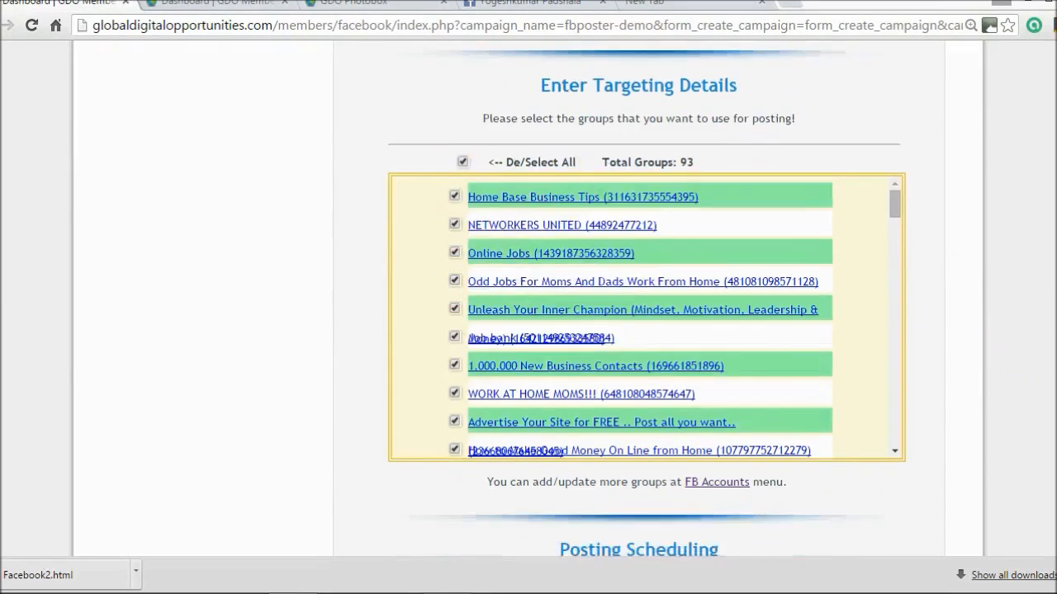
pyautogui.scroll(-2, 647, 330)
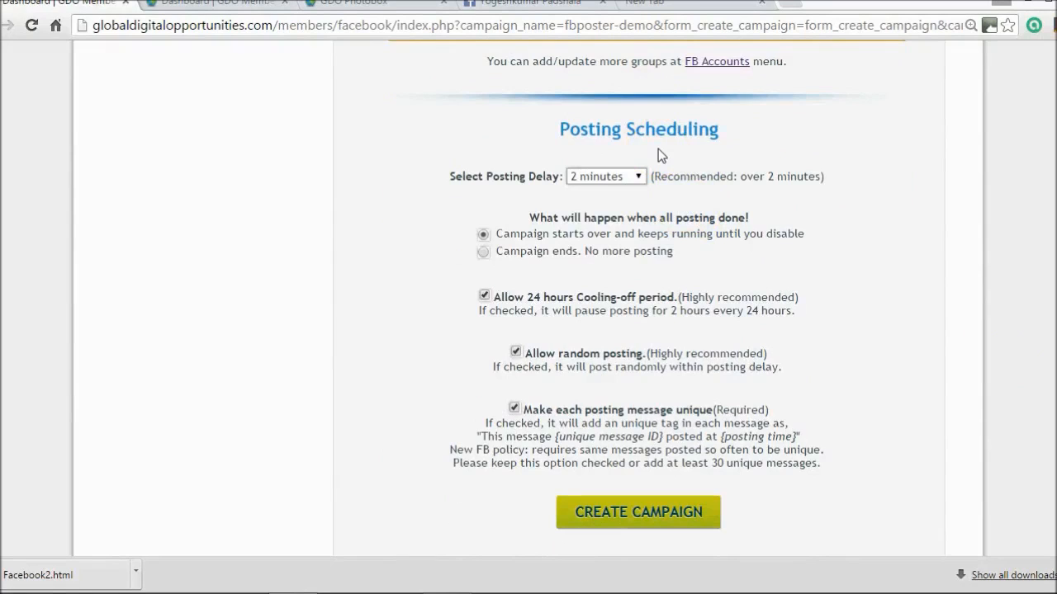
pyautogui.click(618, 179)
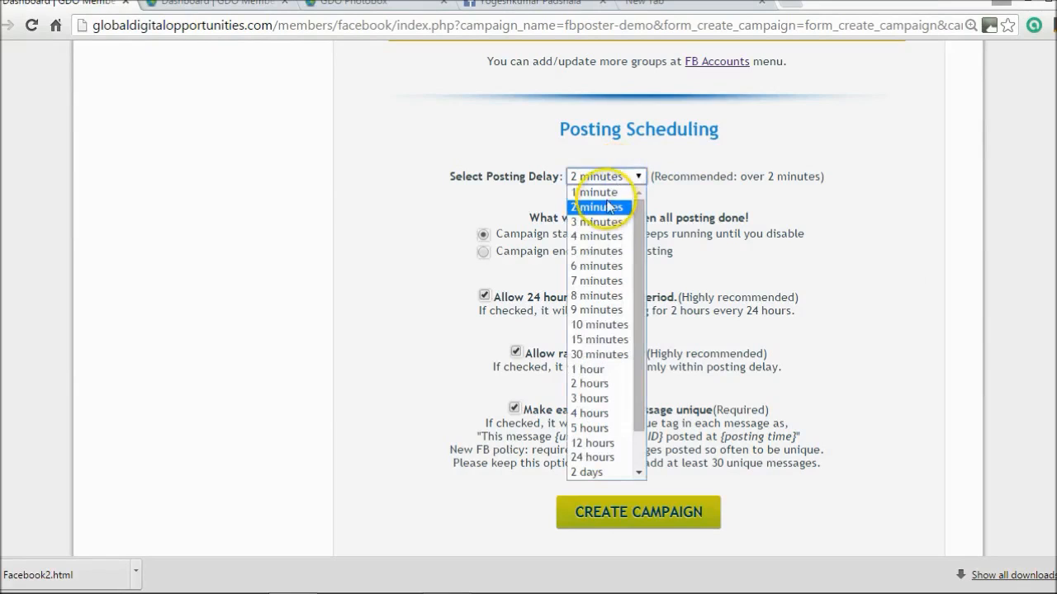
pyautogui.click(591, 251)
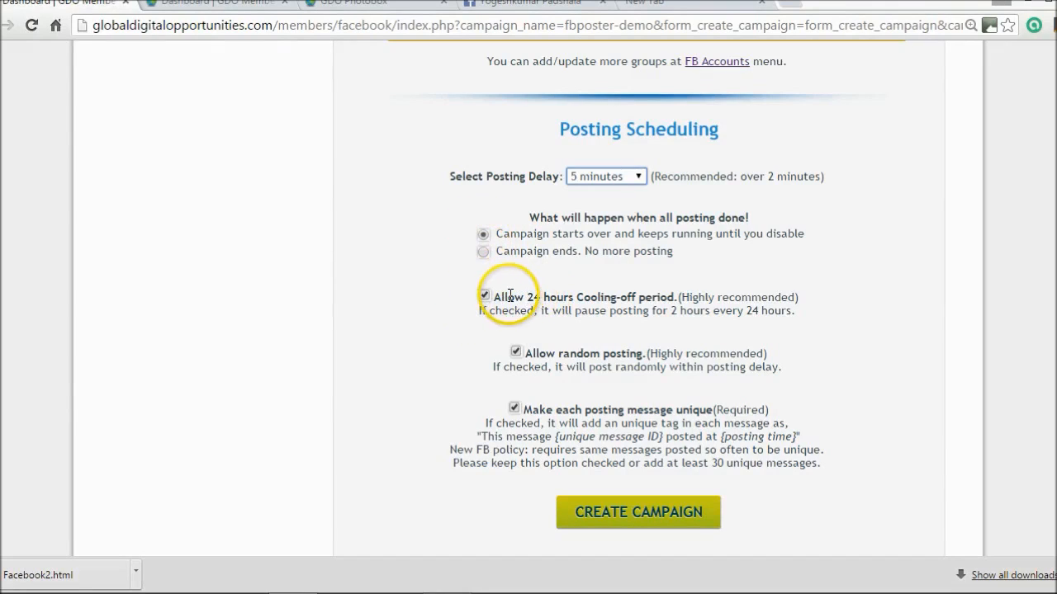
pyautogui.moveTo(494, 297); pyautogui.dragTo(618, 296)
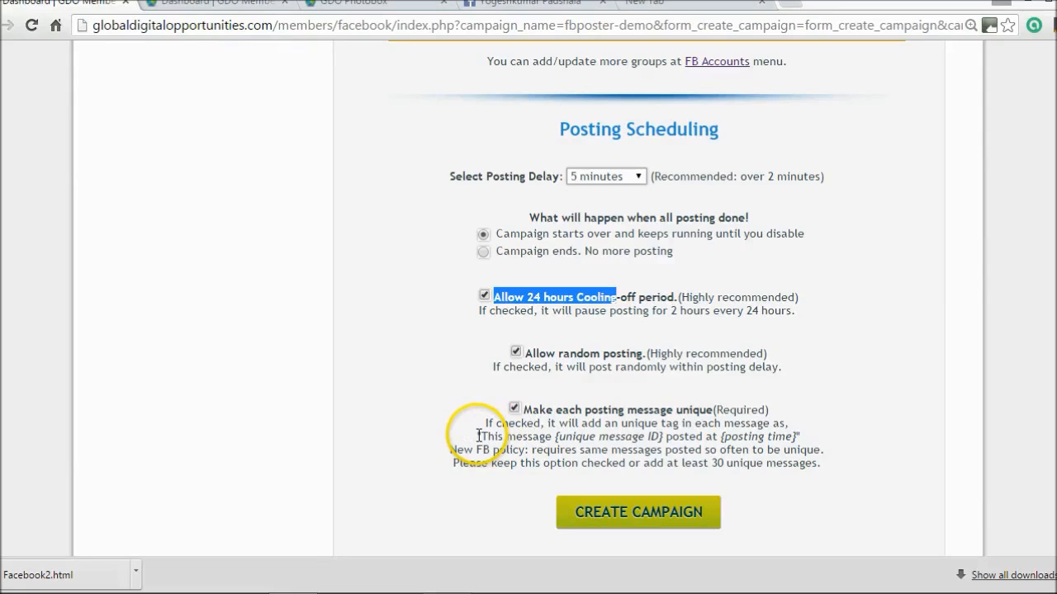
pyautogui.moveTo(479, 435); pyautogui.dragTo(791, 438)
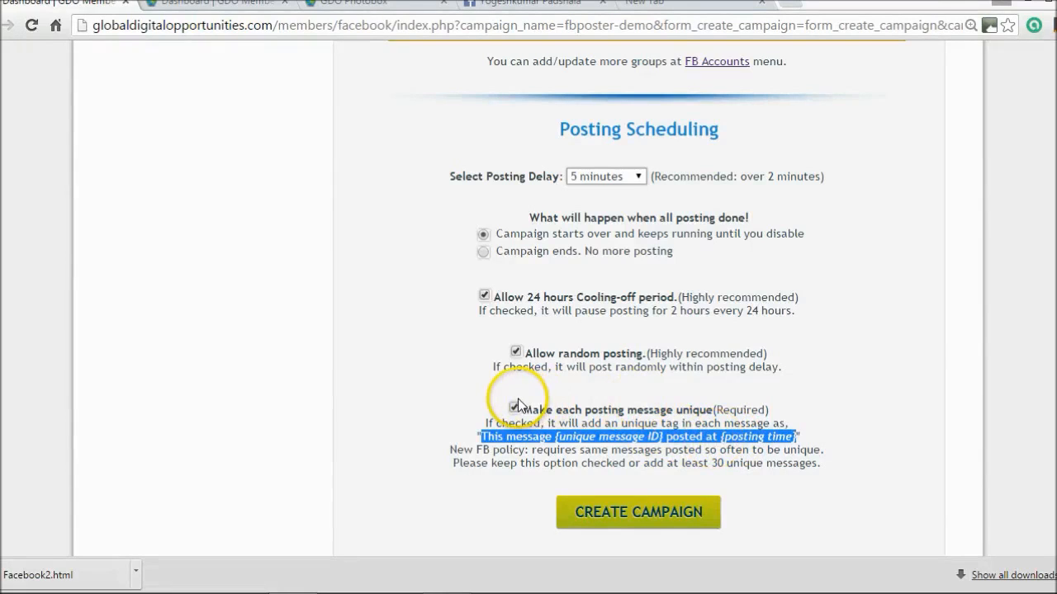
pyautogui.click(588, 452)
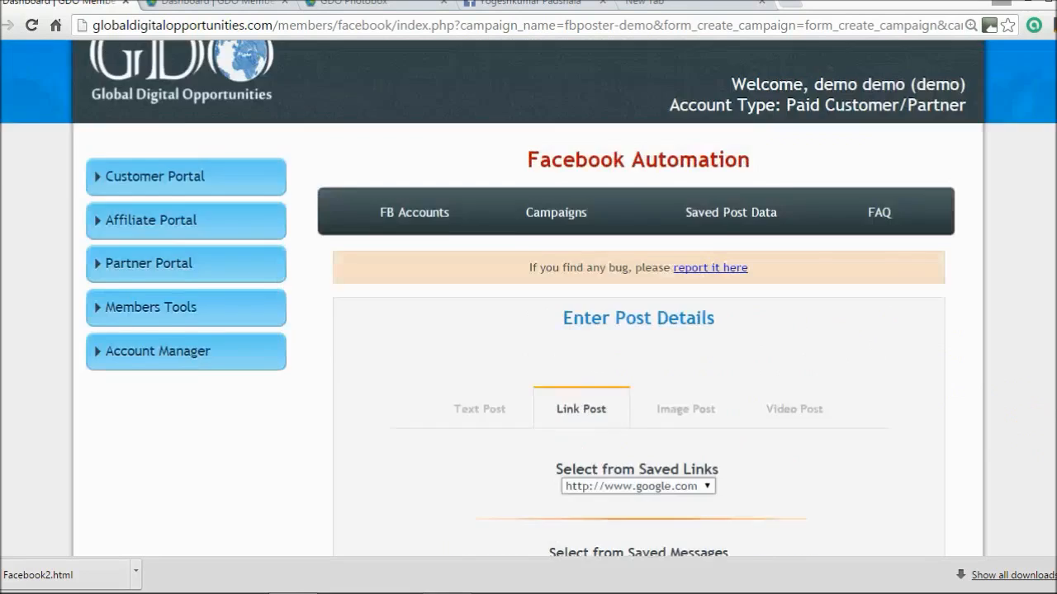
# Step: Review the campaign form from post details to scheduling, comparing the Text Post and Link Post types and checking the targeted groups
pyautogui.scroll(-4, 528, 298)
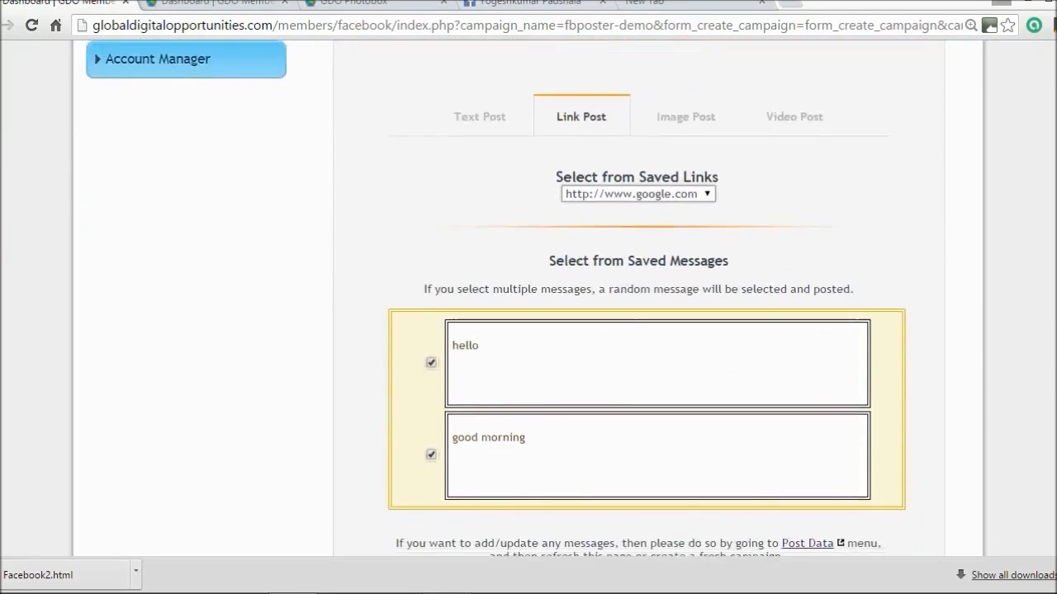
pyautogui.scroll(-2, 529, 297)
pyautogui.scroll(2, 528, 297)
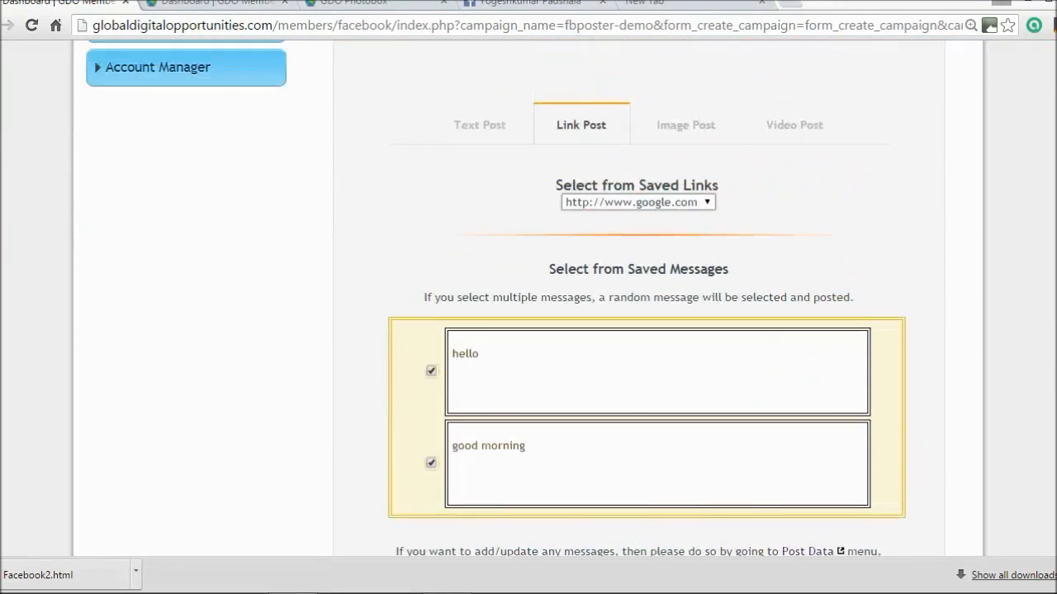
pyautogui.click(487, 125)
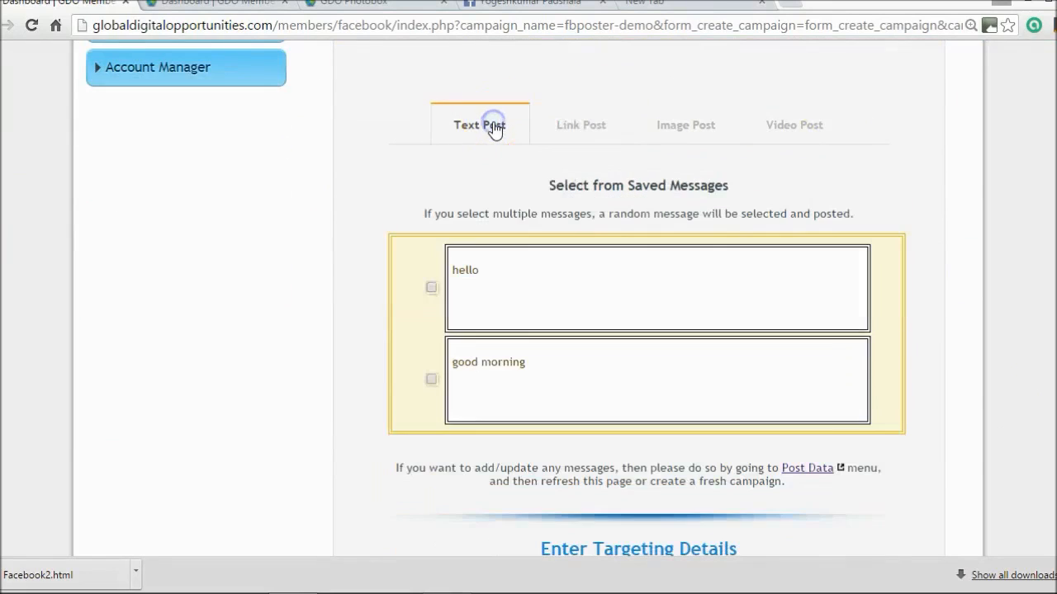
pyautogui.click(575, 131)
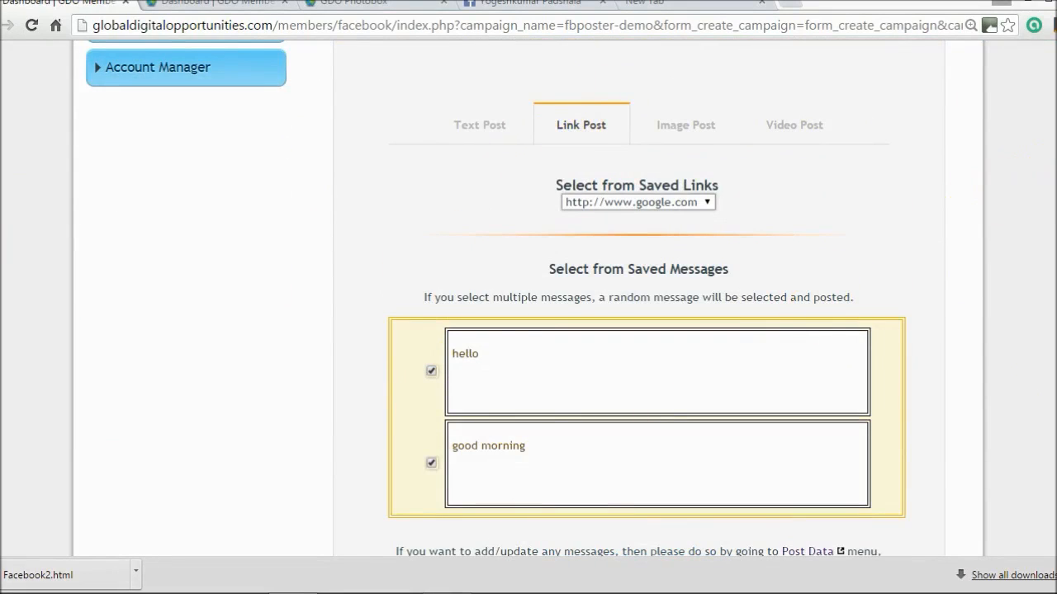
pyautogui.scroll(-10, 646, 297)
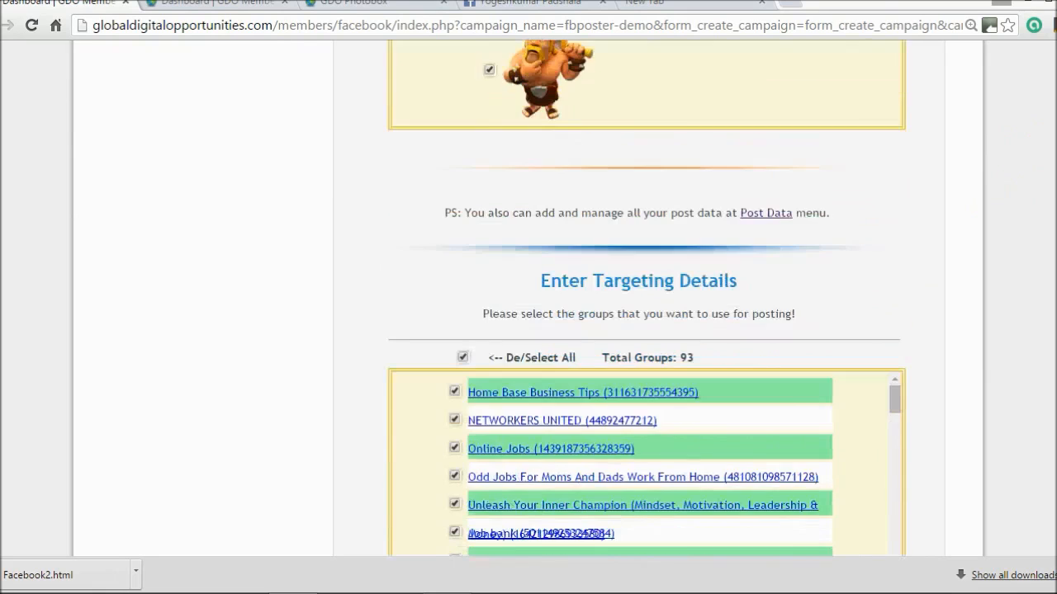
pyautogui.scroll(-2, 647, 297)
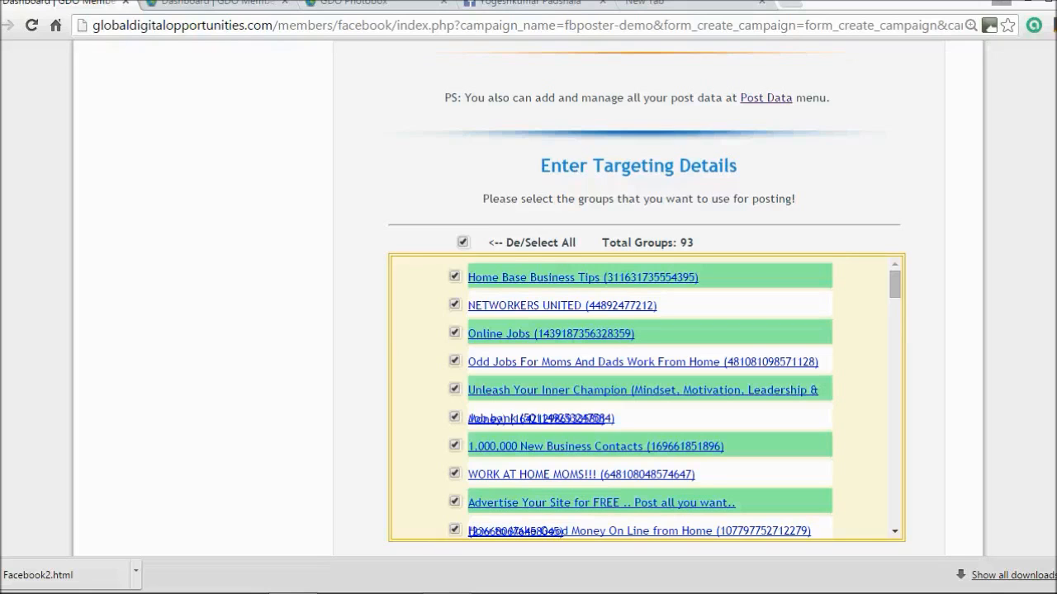
pyautogui.scroll(-6, 635, 147)
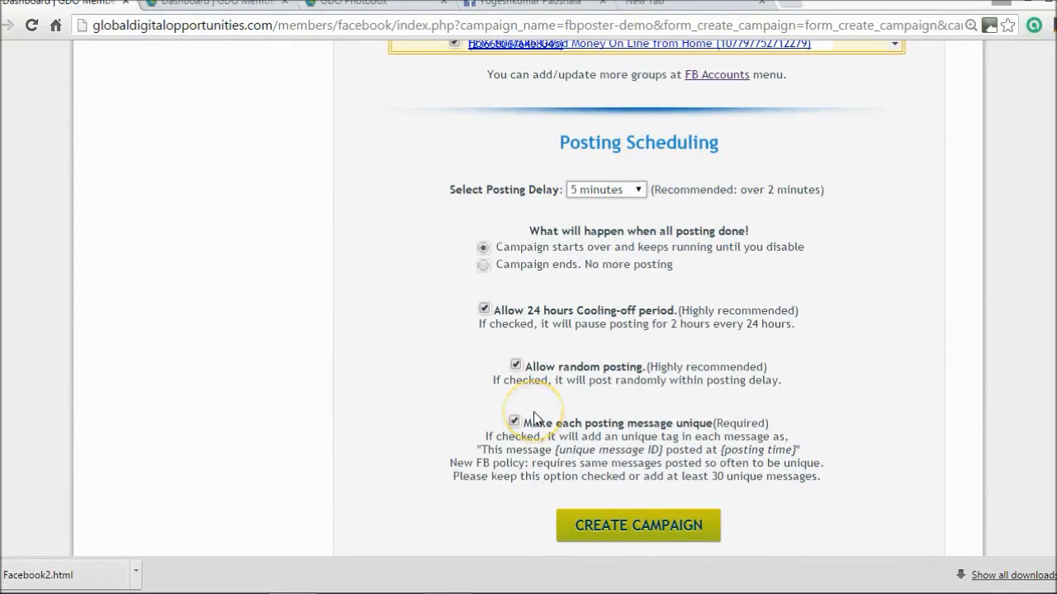
# Step: Keep the posting delay at 5 minutes, create the campaign and dismiss the confirmation message
pyautogui.click(594, 189)
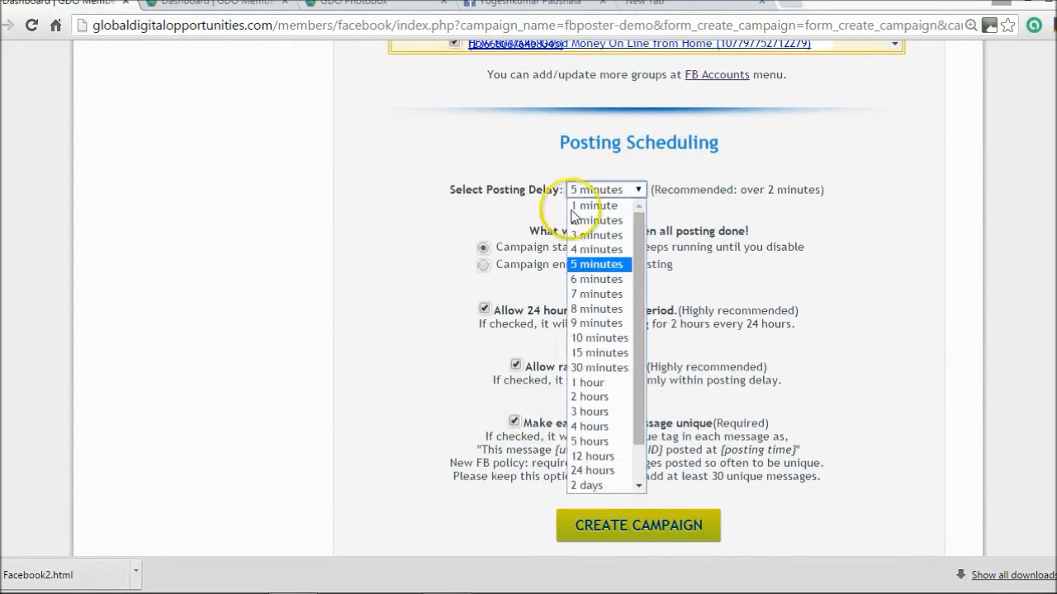
pyautogui.click(583, 264)
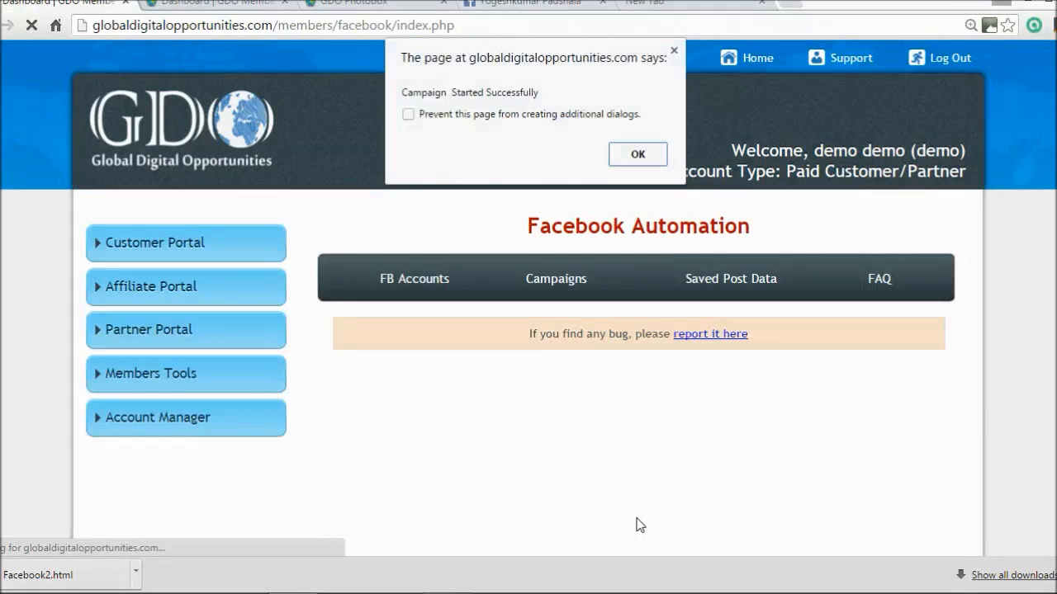
pyautogui.press('Return')
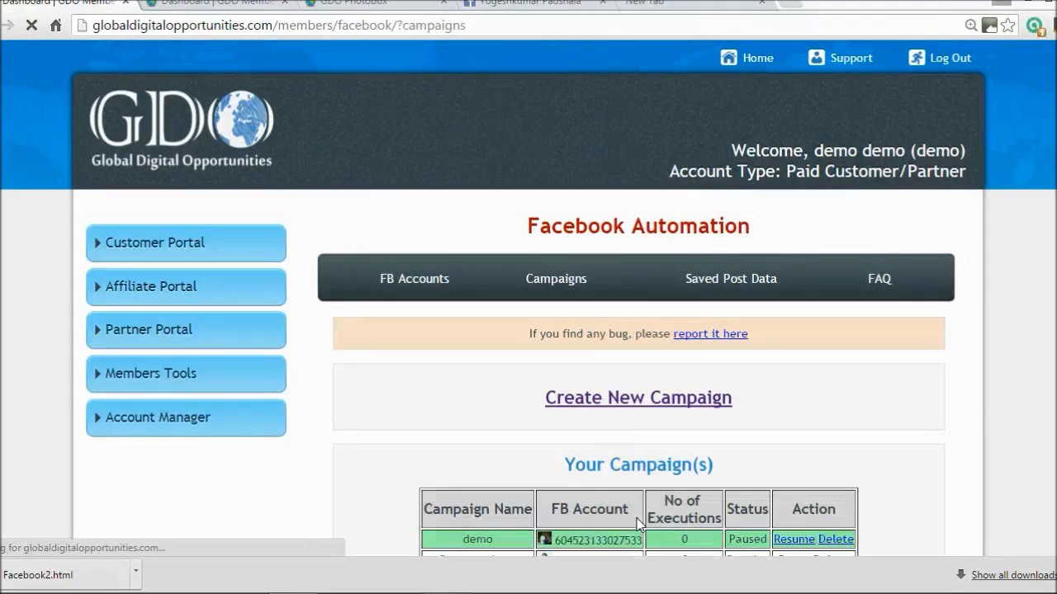
# Step: Check the fbposter-demo entry in the campaign list for its account, number of executions and status
pyautogui.scroll(-2, 639, 525)
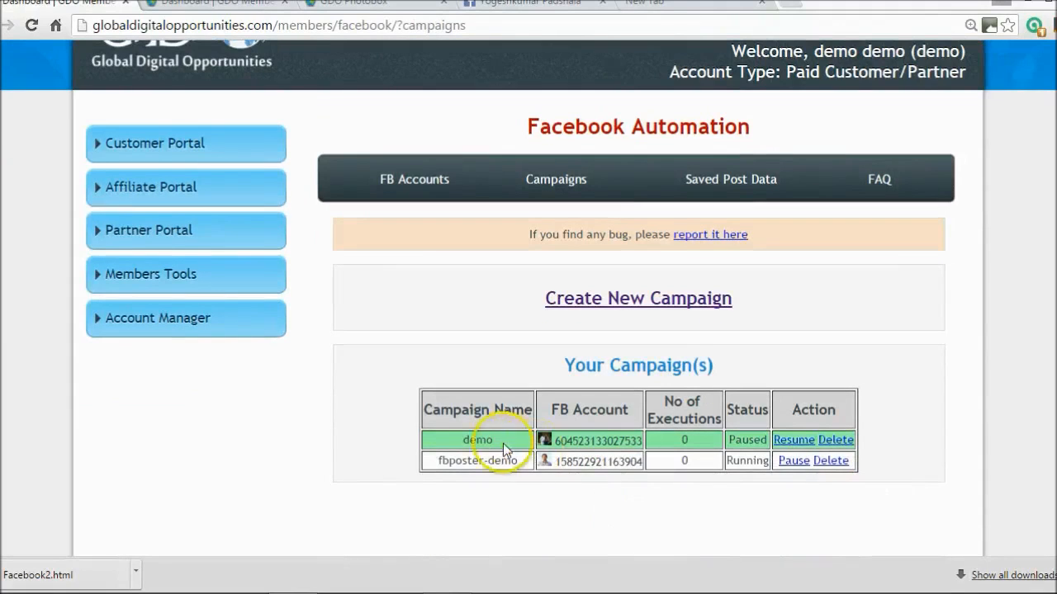
pyautogui.moveTo(511, 459); pyautogui.dragTo(630, 477)
pyautogui.click(630, 477)
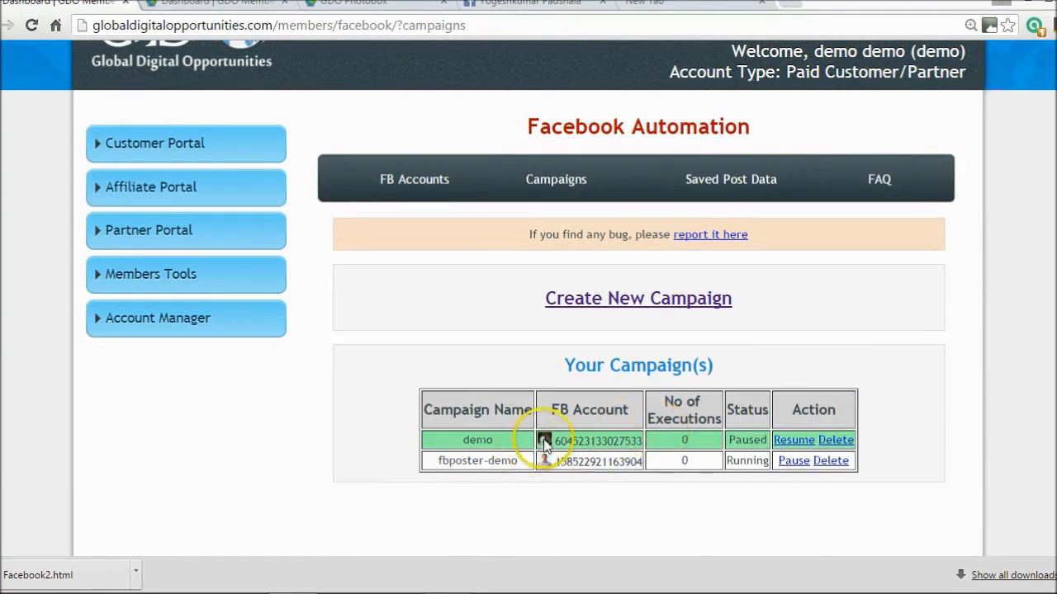
pyautogui.moveTo(518, 461); pyautogui.dragTo(430, 460)
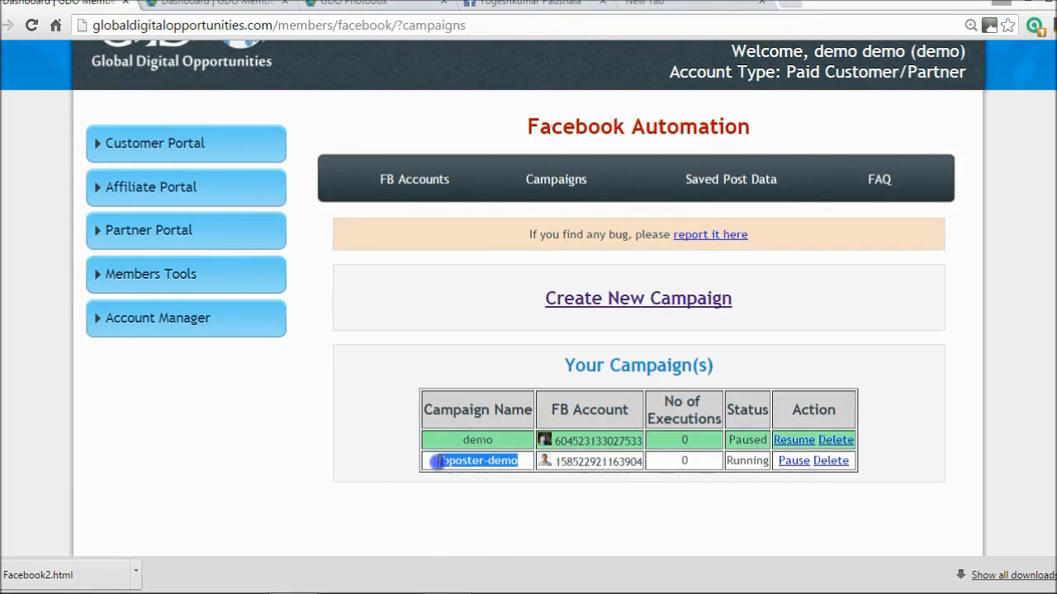
pyautogui.click(434, 461)
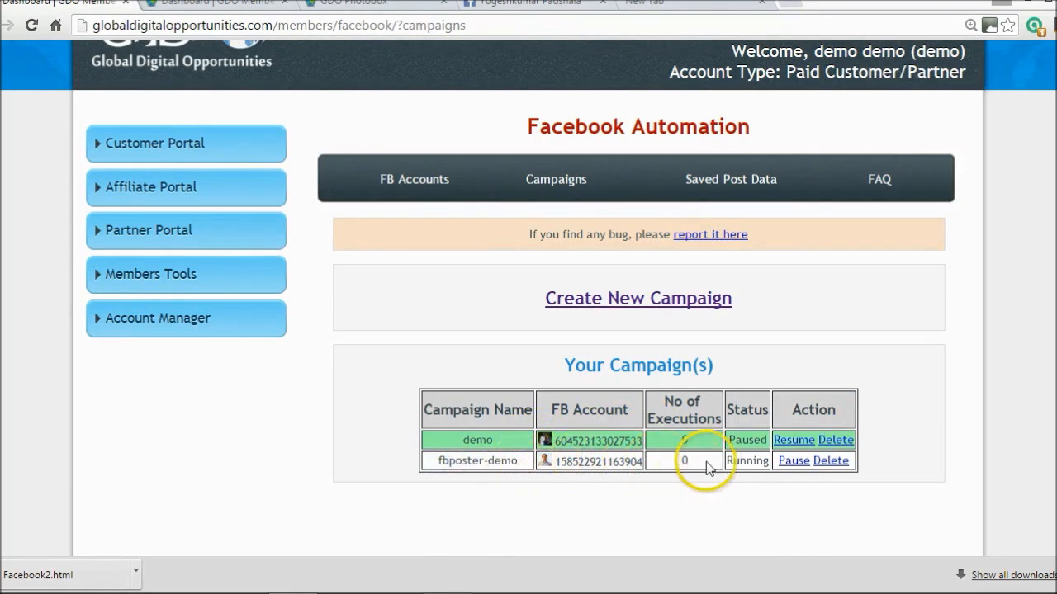
pyautogui.doubleClick(748, 461)
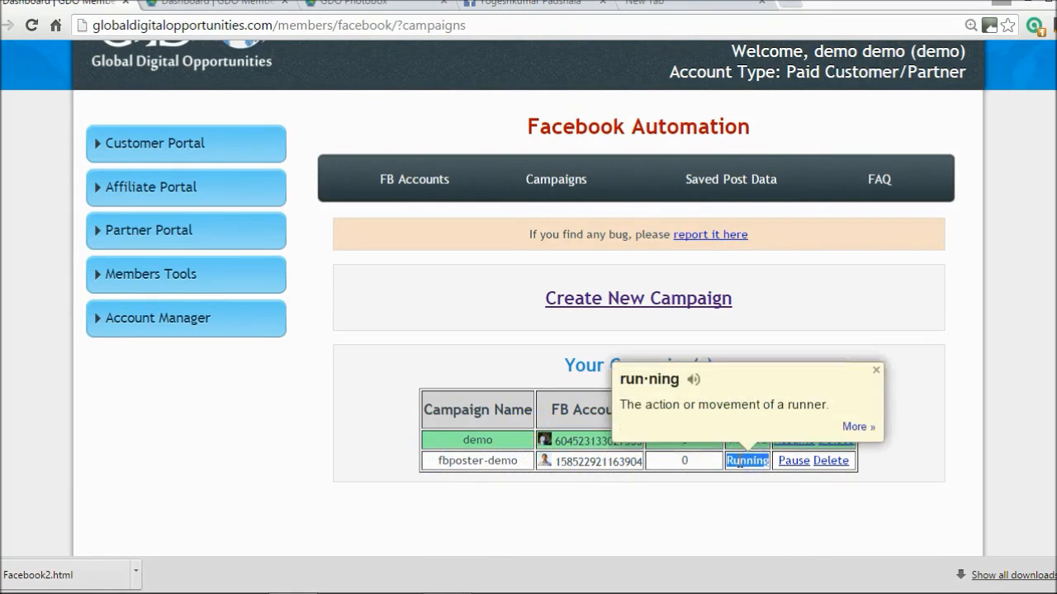
# Step: Switch to the Facebook profile, examine the group posts in its activity log, and return to the GDO campaign list
pyautogui.click(528, 3)
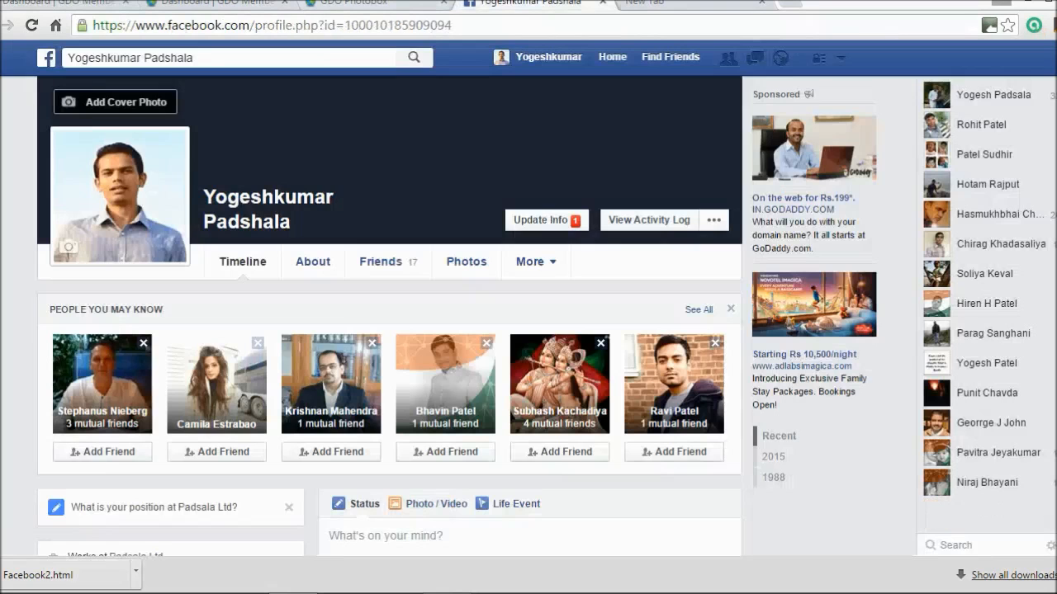
pyautogui.click(623, 221)
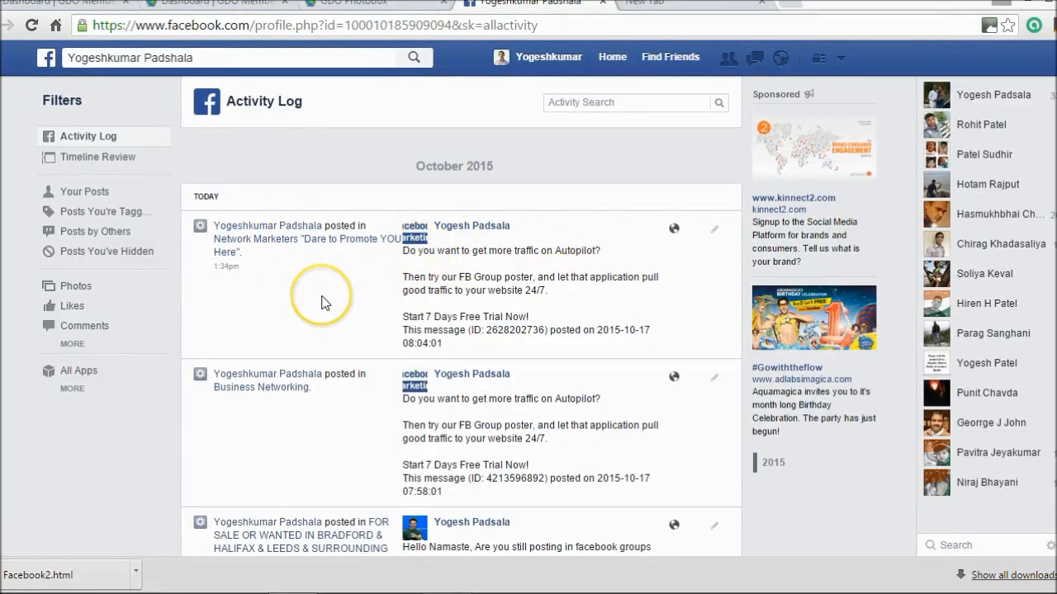
pyautogui.click(56, 6)
pyautogui.click(398, 331)
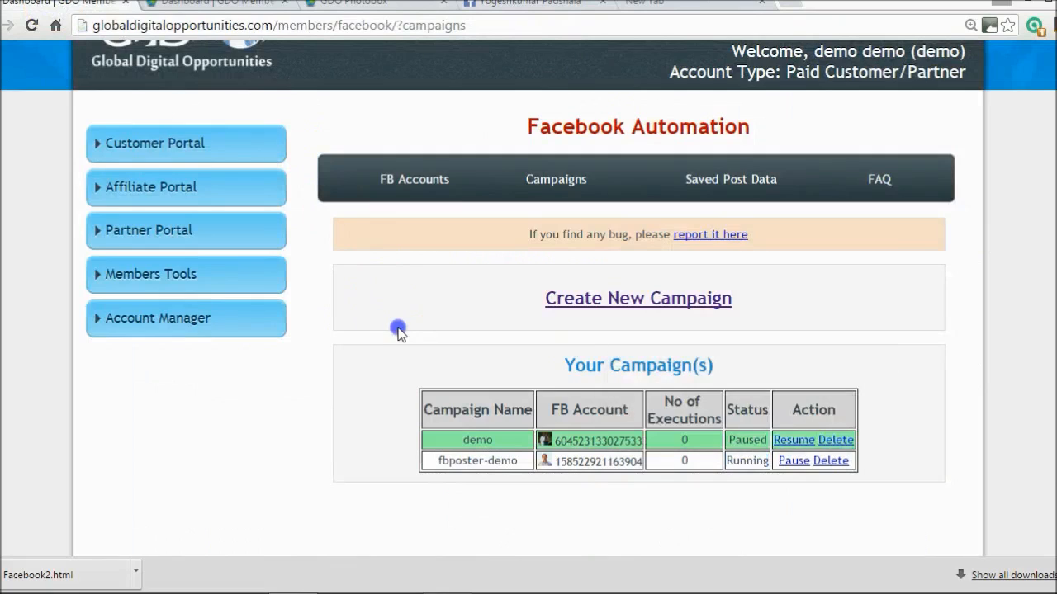